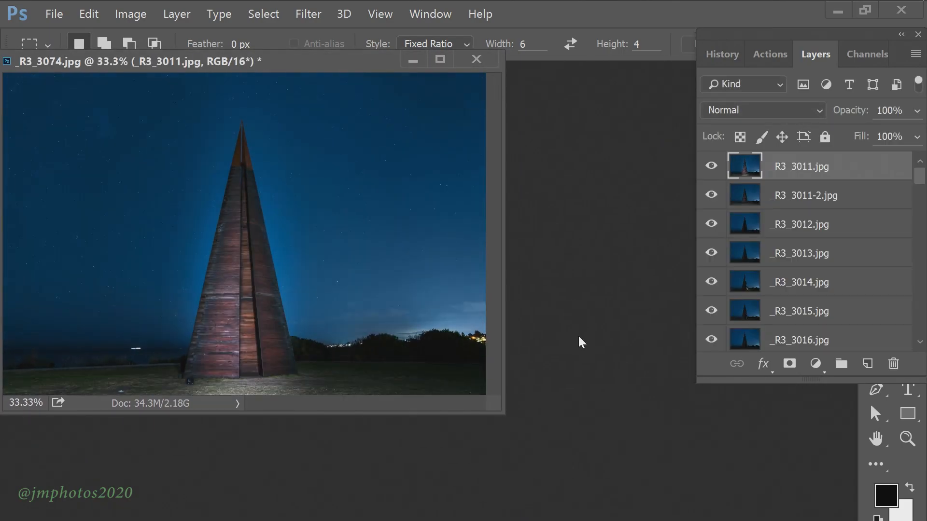
- Enlarge the Layers panel and the image's document window to fill more of the workspace
{"action": "left_click_drag", "start_coordinate": [695, 383], "coordinate": [708, 479]}
{"action": "left_click_drag", "start_coordinate": [504, 413], "coordinate": [698, 520]}
{"action": "scroll", "coordinate": [629, 473], "scroll_direction": "up", "scroll_amount": 1}
{"action": "scroll", "coordinate": [630, 472], "scroll_direction": "up", "scroll_amount": 2}
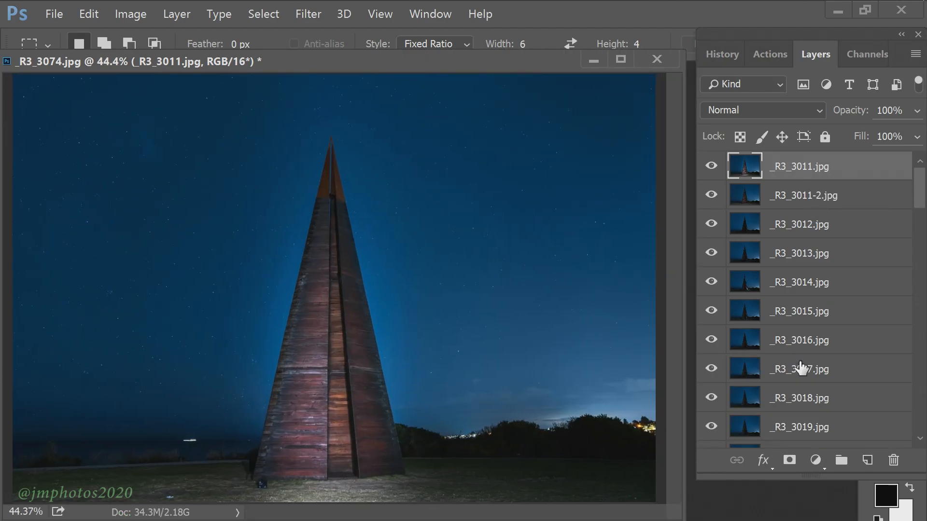
- Select all layers from _R3_3011.jpg to _R3_3074.jpg and set their blend mode to Lighten
{"action": "left_click_drag", "start_coordinate": [920, 182], "coordinate": [869, 448]}
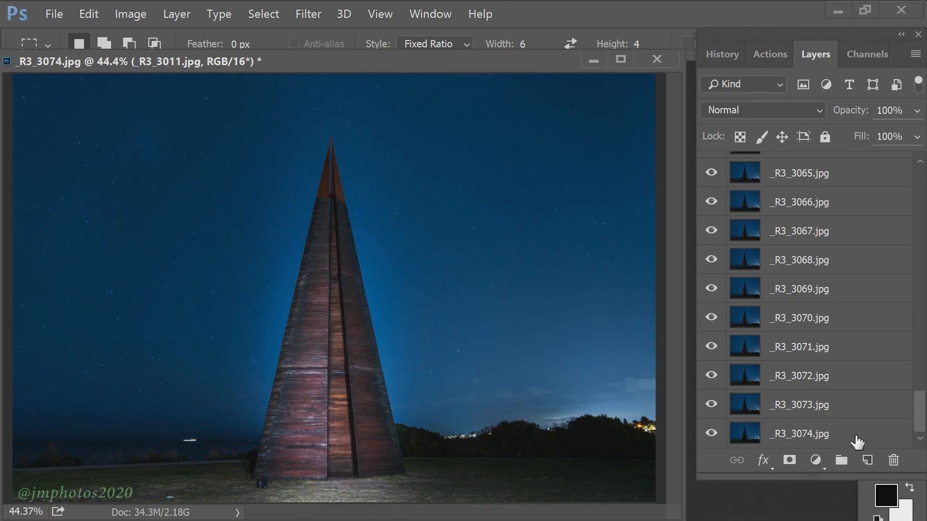
{"action": "left_click", "coordinate": [857, 433], "text": "shift"}
{"action": "scroll", "coordinate": [821, 290], "scroll_direction": "up", "scroll_amount": 15}
{"action": "left_click", "coordinate": [768, 111]}
{"action": "left_click", "coordinate": [724, 230]}
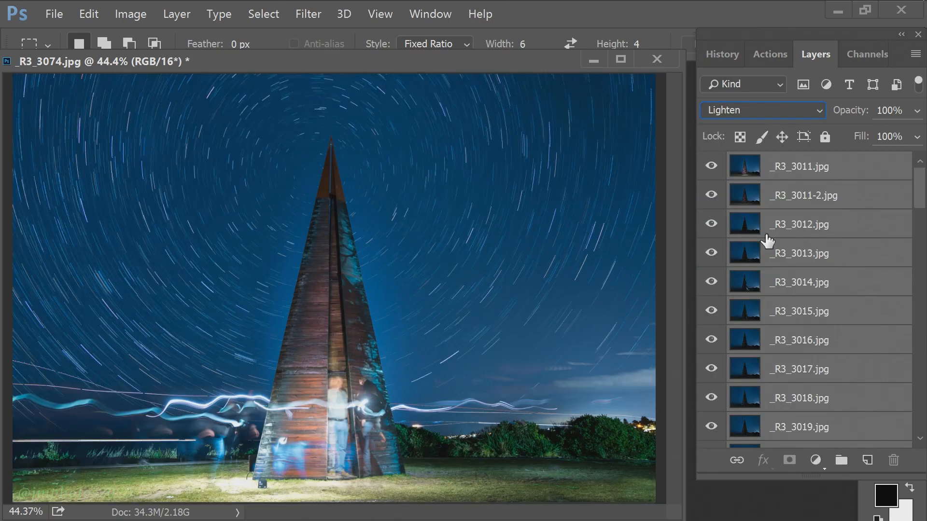
- Add a Levels adjustment layer above _R3_3011.jpg with black input level 5 and white input level 224
{"action": "left_click", "coordinate": [898, 166]}
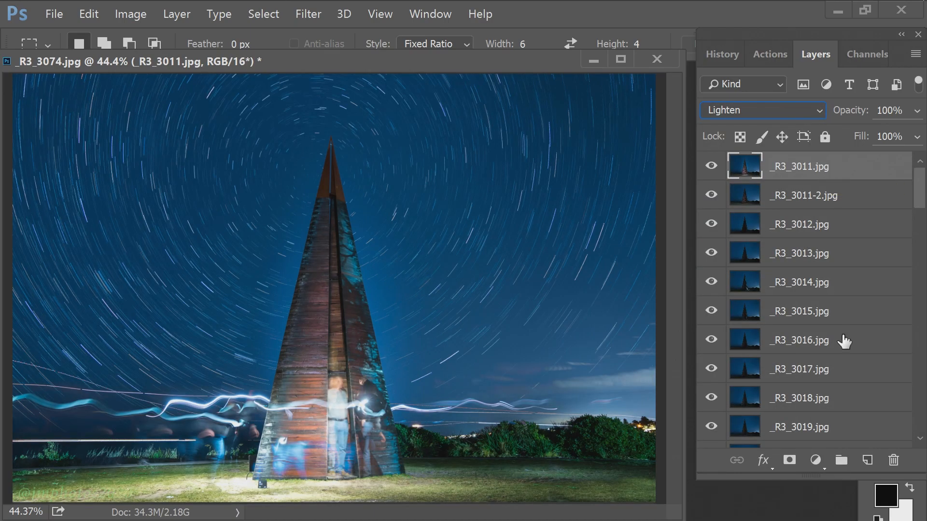
{"action": "left_click", "coordinate": [815, 460]}
{"action": "left_click", "coordinate": [838, 238]}
{"action": "left_click_drag", "start_coordinate": [867, 276], "coordinate": [842, 274]}
{"action": "left_click_drag", "start_coordinate": [656, 273], "coordinate": [663, 272]}
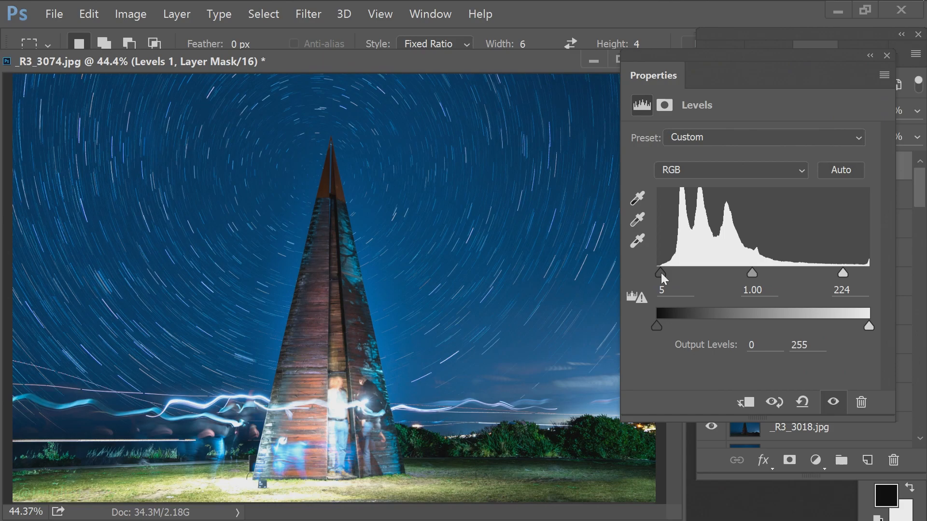
{"action": "left_click", "coordinate": [886, 56]}
- Hide every layer except _R3_3011.jpg and _R3_3011-2.jpg, leaving only _R3_3011.jpg selected
{"action": "left_click", "coordinate": [858, 195]}
{"action": "left_click_drag", "start_coordinate": [918, 198], "coordinate": [922, 448]}
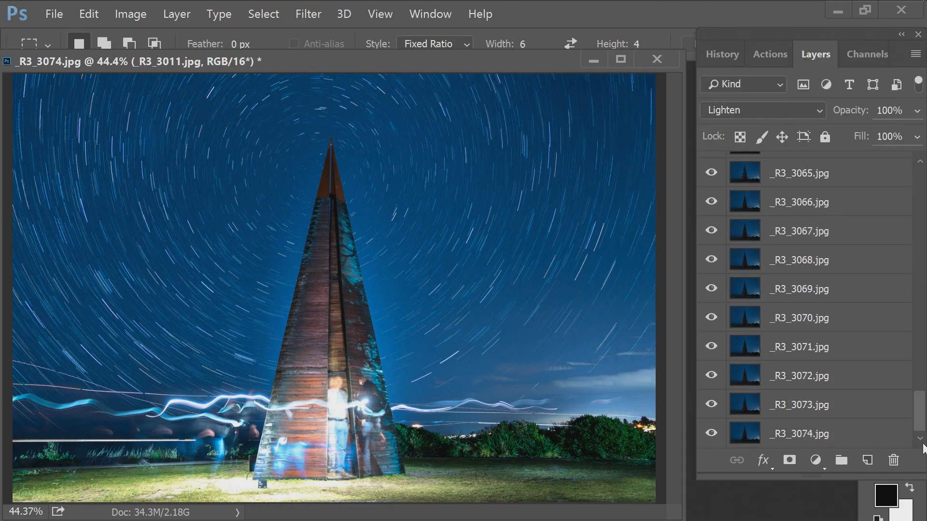
{"action": "left_click", "coordinate": [795, 437], "text": "shift"}
{"action": "scroll", "coordinate": [710, 222], "scroll_direction": "up", "scroll_amount": 15}
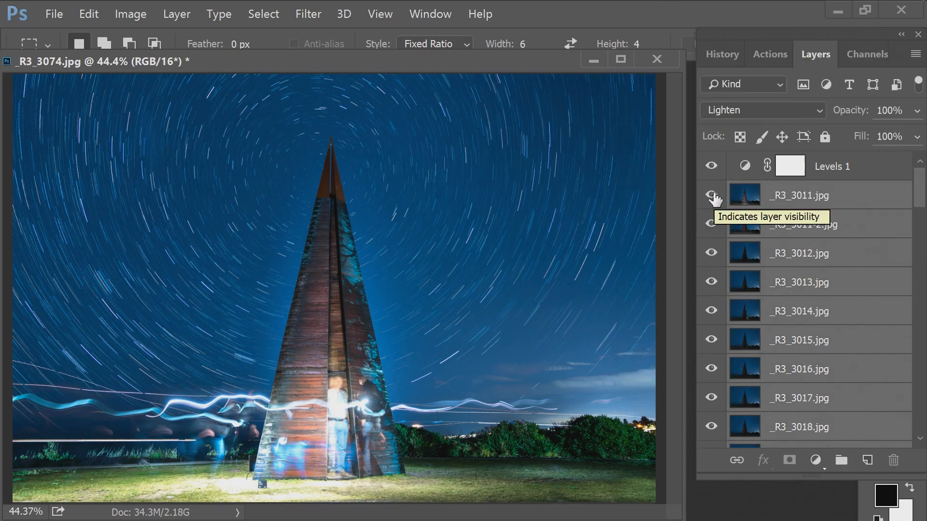
{"action": "left_click", "coordinate": [711, 195], "text": "alt"}
{"action": "left_click", "coordinate": [805, 214]}
{"action": "left_click", "coordinate": [796, 199]}
{"action": "left_click", "coordinate": [711, 220]}
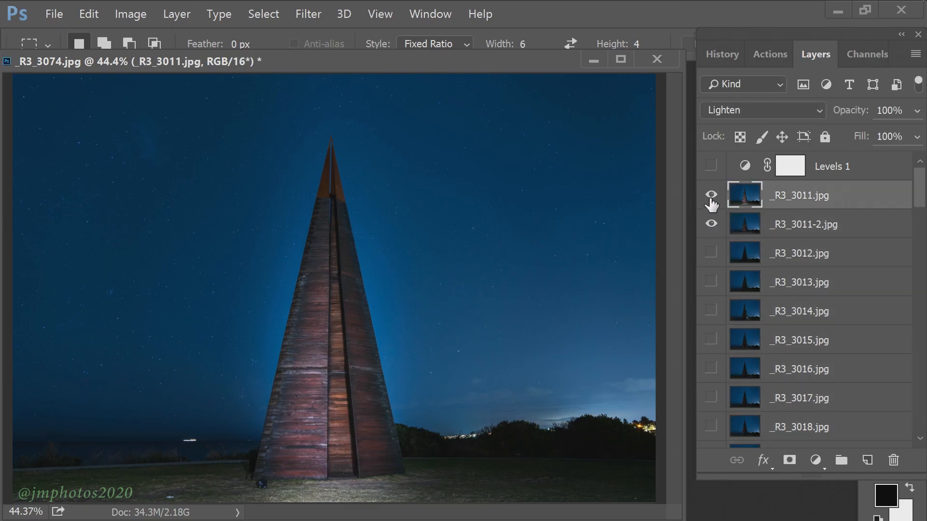
- Hide _R3_3011.jpg, show Levels 1, _R3_3012.jpg, _R3_3013.jpg and _R3_3016.jpg, and leave _R3_3014.jpg and _R3_3015.jpg hidden
{"action": "left_click", "coordinate": [711, 199]}
{"action": "left_click", "coordinate": [711, 167]}
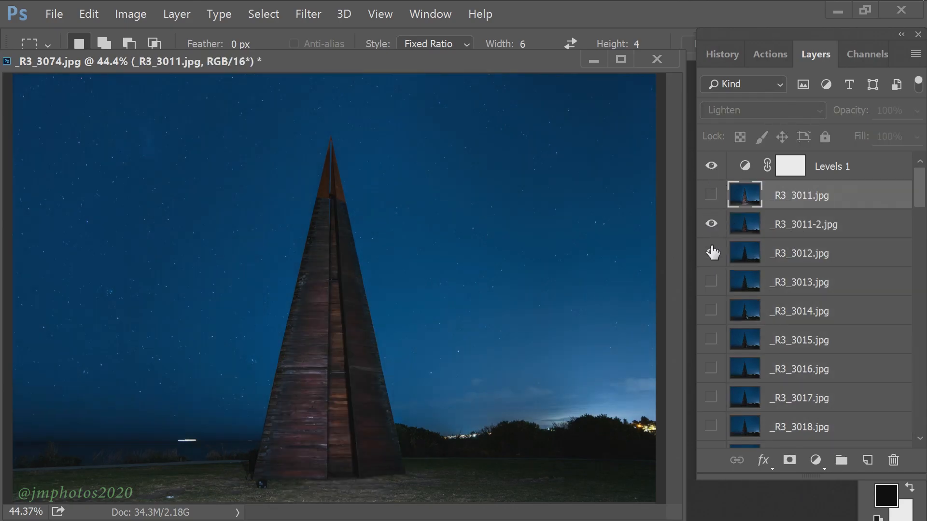
{"action": "left_click", "coordinate": [712, 282]}
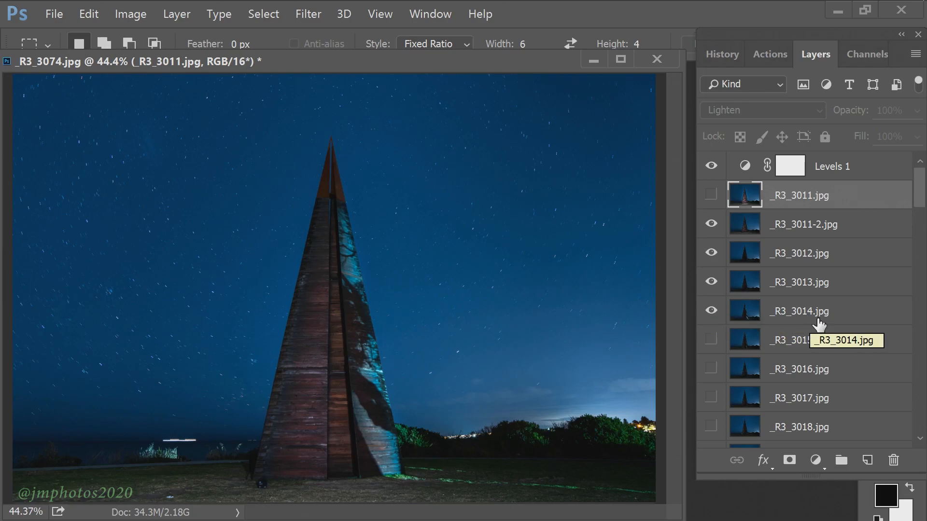
{"action": "left_click", "coordinate": [711, 340]}
{"action": "left_click", "coordinate": [711, 340]}
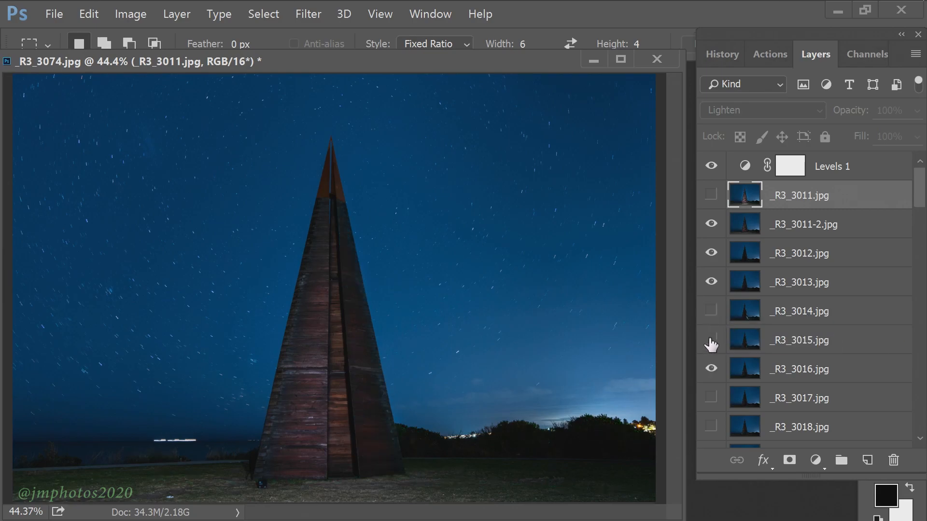
{"action": "left_click", "coordinate": [816, 367]}
{"action": "scroll", "coordinate": [815, 367], "scroll_direction": "down", "scroll_amount": 1}
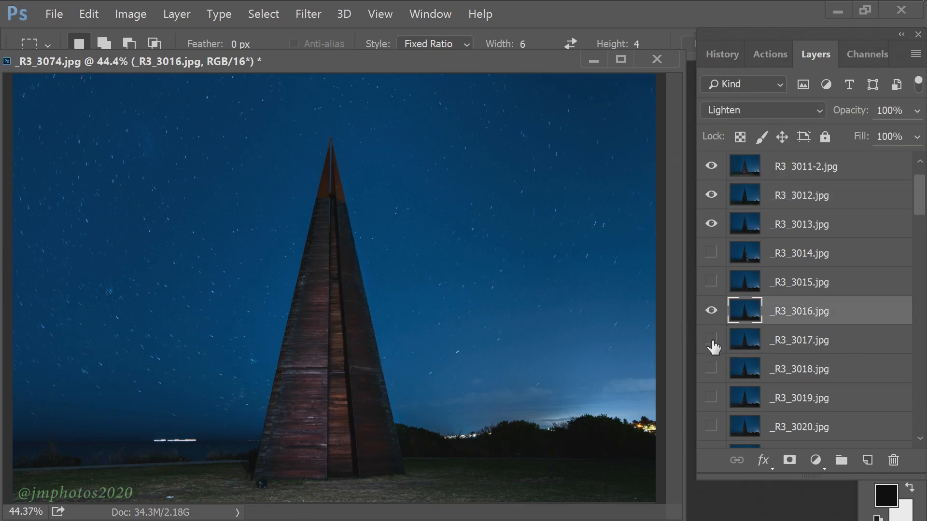
- Show _R3_3017.jpg and _R3_3020.jpg, leaving _R3_3018.jpg and _R3_3019.jpg hidden
{"action": "left_click", "coordinate": [712, 369]}
{"action": "left_click", "coordinate": [711, 369]}
{"action": "left_click", "coordinate": [815, 427]}
{"action": "scroll", "coordinate": [797, 368], "scroll_direction": "down", "scroll_amount": 3}
- Show _R3_3021.jpg, _R3_3022.jpg, _R3_3025.jpg, _R3_3026.jpg and _R3_3027.jpg, leaving _R3_3023.jpg and _R3_3024.jpg hidden
{"action": "left_click", "coordinate": [712, 284]}
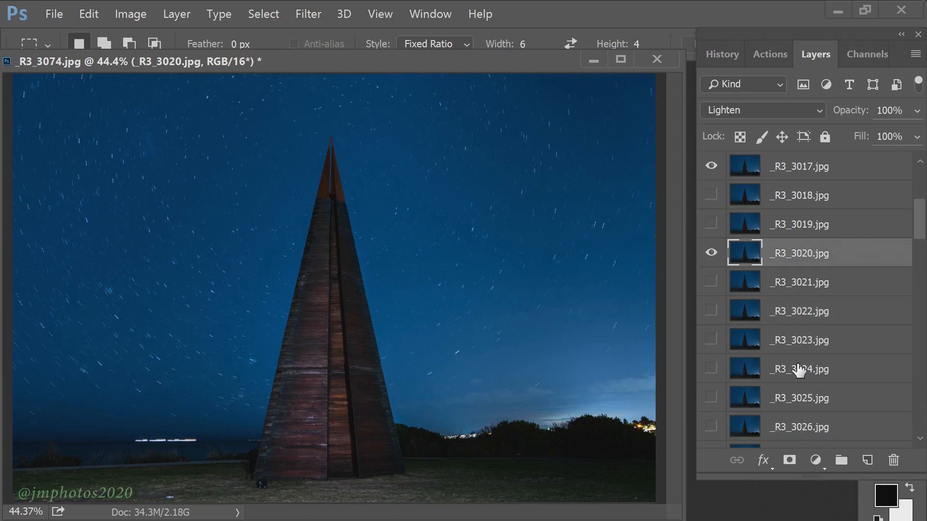
{"action": "left_click", "coordinate": [711, 311]}
{"action": "left_click", "coordinate": [711, 340]}
{"action": "left_click", "coordinate": [711, 369]}
{"action": "left_click", "coordinate": [711, 340]}
{"action": "left_click", "coordinate": [713, 368]}
{"action": "left_click", "coordinate": [711, 397]}
{"action": "left_click", "coordinate": [801, 398]}
{"action": "scroll", "coordinate": [797, 369], "scroll_direction": "down", "scroll_amount": 2}
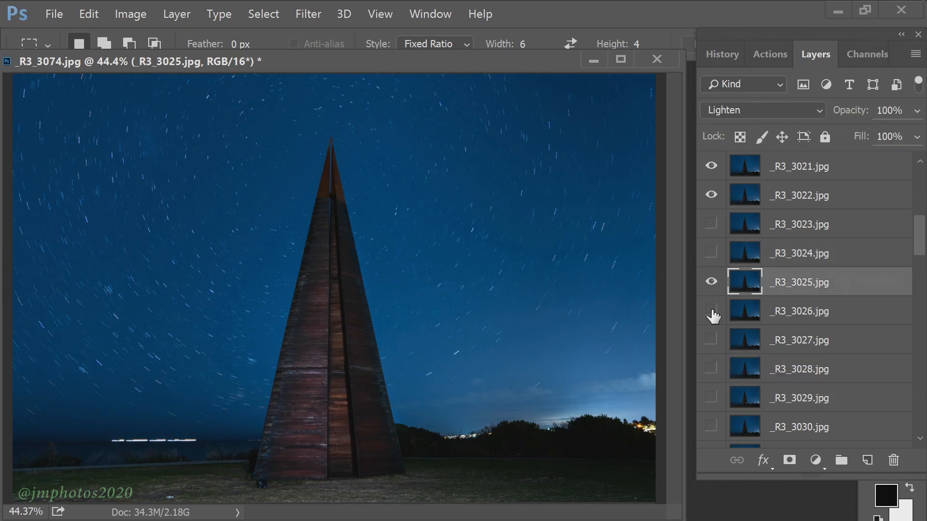
{"action": "left_click", "coordinate": [712, 339]}
- Compare the horizon with and without _R3_3027.jpg and add a layer mask to that layer
{"action": "key", "text": "space"}
{"action": "scroll", "coordinate": [434, 377], "scroll_direction": "up", "scroll_amount": 11}
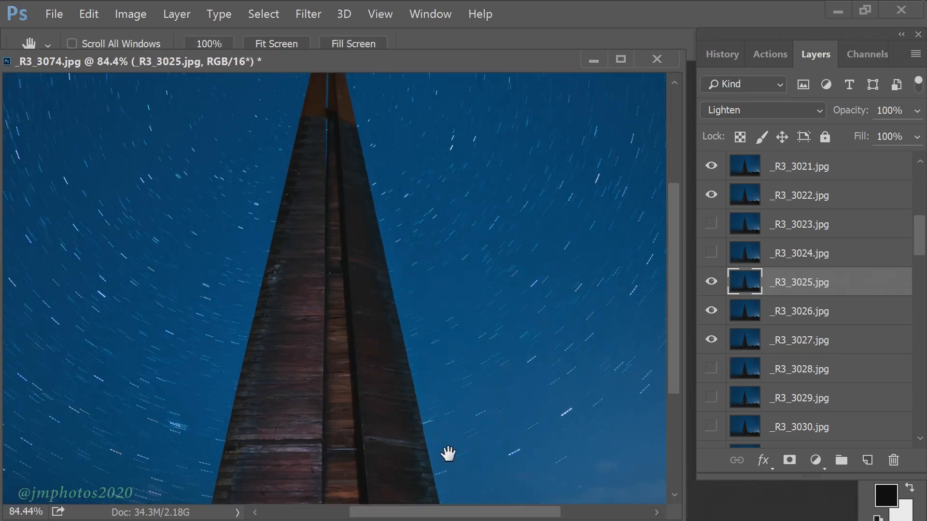
{"action": "left_click_drag", "start_coordinate": [449, 453], "coordinate": [428, 319]}
{"action": "scroll", "coordinate": [429, 323], "scroll_direction": "up", "scroll_amount": 7}
{"action": "left_click_drag", "start_coordinate": [431, 366], "coordinate": [370, 317]}
{"action": "left_click", "coordinate": [712, 340]}
{"action": "left_click", "coordinate": [712, 340]}
{"action": "left_click", "coordinate": [711, 340]}
{"action": "left_click", "coordinate": [798, 340]}
{"action": "left_click", "coordinate": [711, 341]}
{"action": "left_click", "coordinate": [789, 460]}
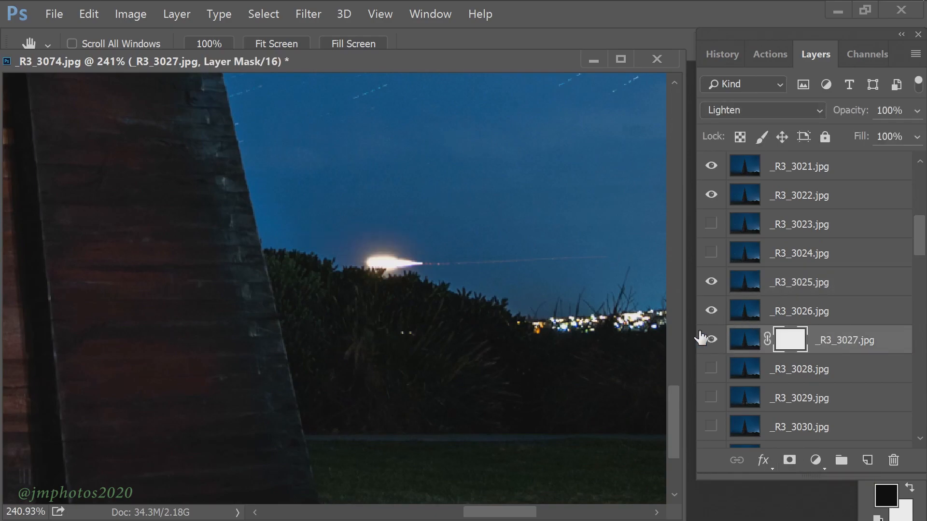
- Paint black with the Brush on the _R3_3027.jpg mask over the bright light above the bushes and compare the result
{"action": "key", "text": "b"}
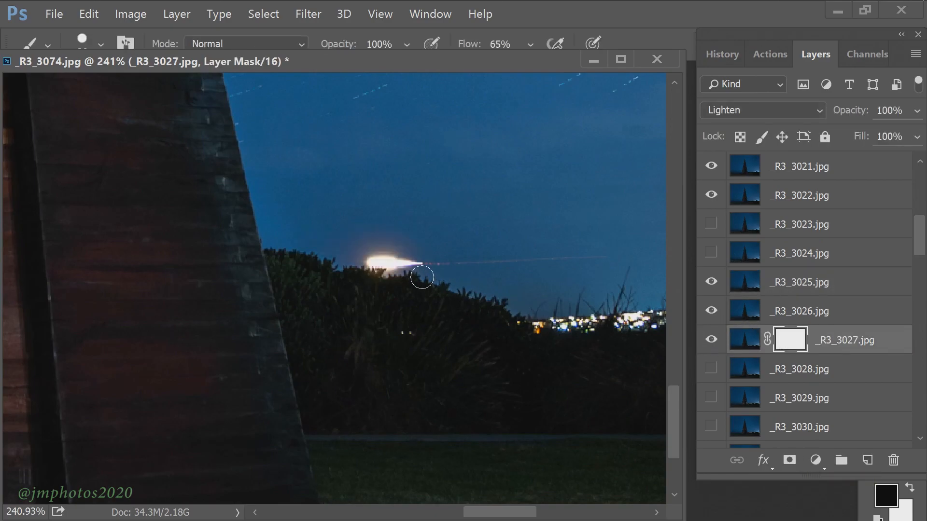
{"action": "left_click_drag", "start_coordinate": [422, 277], "coordinate": [377, 251]}
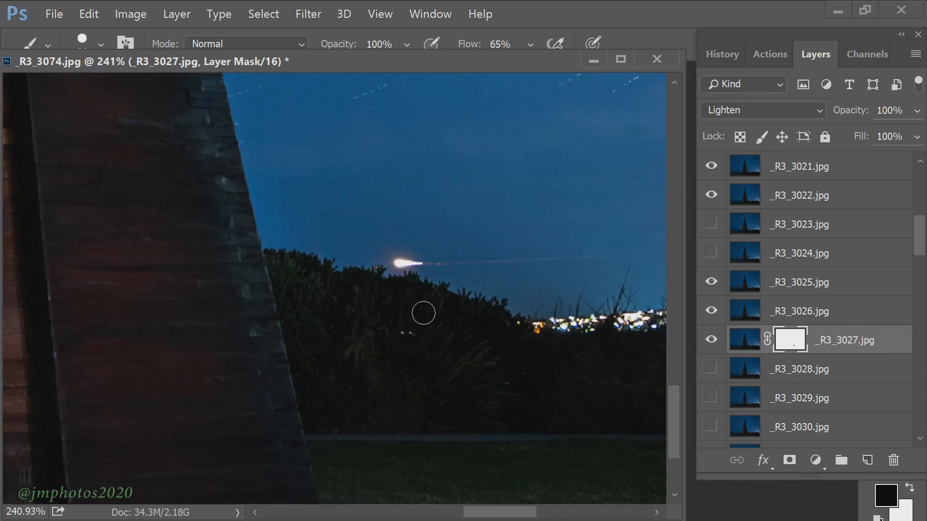
{"action": "key", "text": "ctrl+0"}
{"action": "left_click", "coordinate": [712, 340]}
{"action": "left_click", "coordinate": [712, 340]}
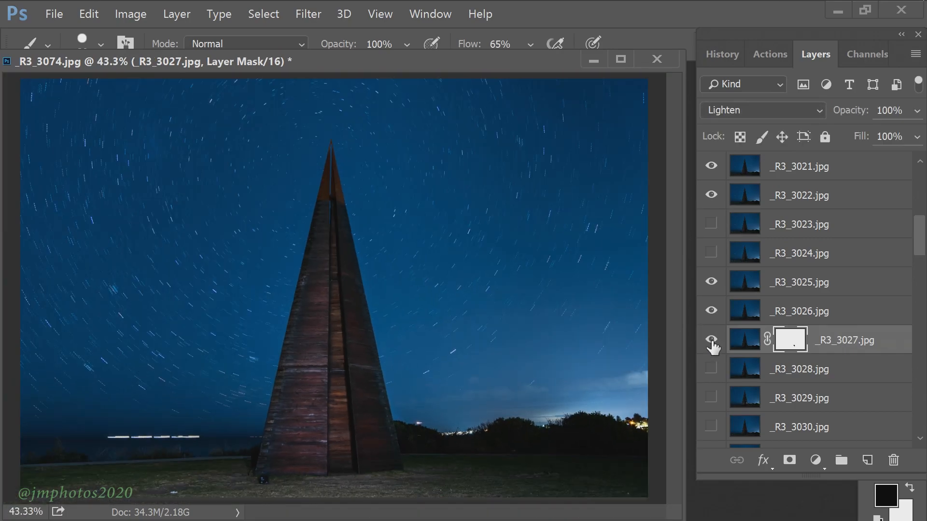
- Show _R3_3028.jpg, add a layer mask to it, and paint out its bright light above the bushes
{"action": "left_click", "coordinate": [713, 368]}
{"action": "left_click", "coordinate": [785, 369]}
{"action": "scroll", "coordinate": [604, 432], "scroll_direction": "up", "scroll_amount": 10}
{"action": "left_click_drag", "start_coordinate": [674, 314], "coordinate": [674, 374]}
{"action": "left_click_drag", "start_coordinate": [474, 513], "coordinate": [527, 512]}
{"action": "left_click_drag", "start_coordinate": [675, 378], "coordinate": [677, 442]}
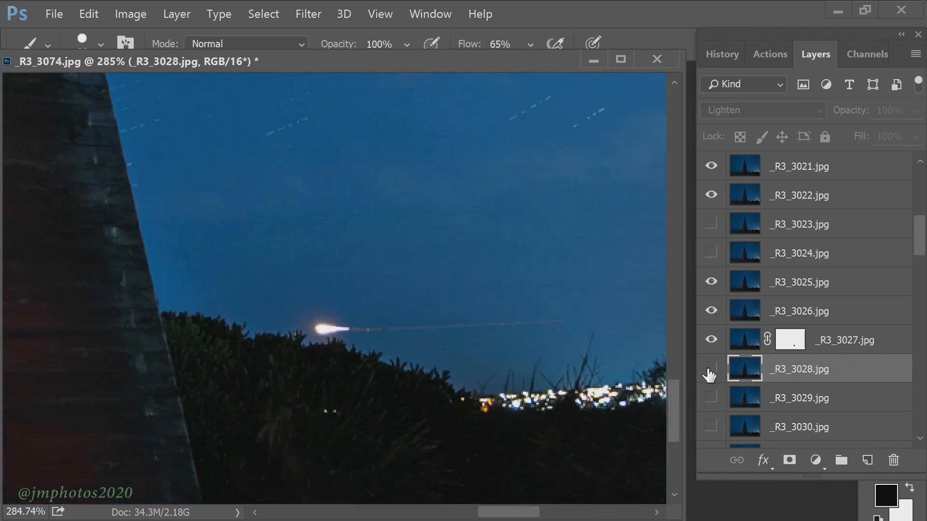
{"action": "left_click", "coordinate": [789, 460]}
{"action": "left_click_drag", "start_coordinate": [295, 327], "coordinate": [322, 330]}
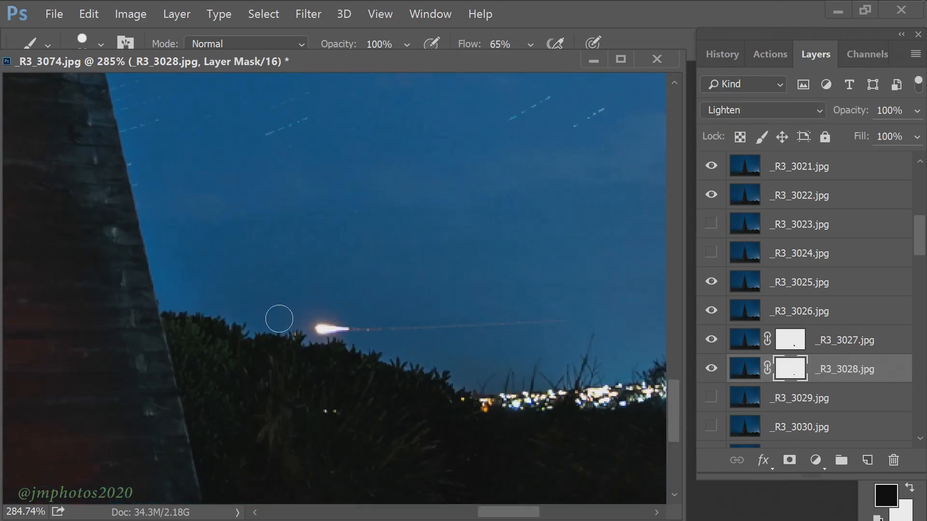
- Preview the _R3_3029.jpg layer over the whole image and hide it again
{"action": "left_click", "coordinate": [711, 397]}
{"action": "left_click", "coordinate": [791, 397]}
{"action": "scroll", "coordinate": [589, 378], "scroll_direction": "down", "scroll_amount": 9}
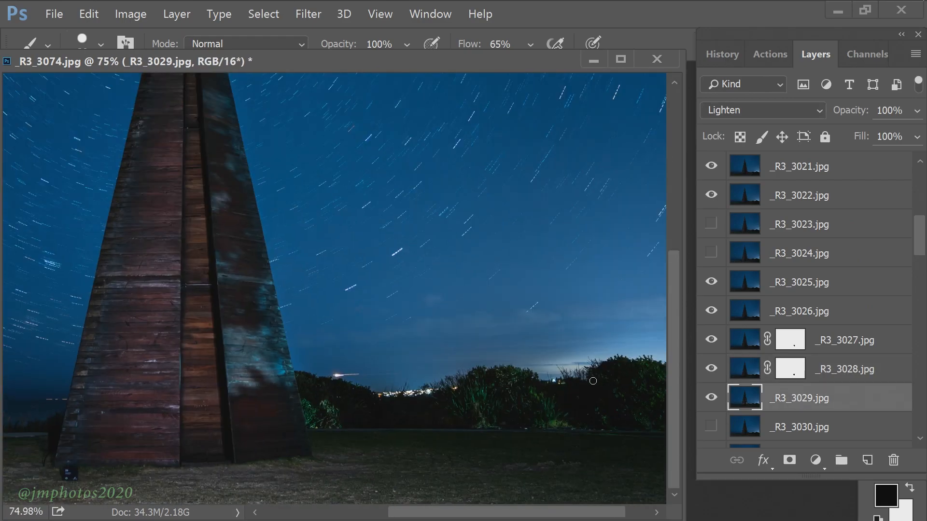
{"action": "left_click", "coordinate": [711, 397]}
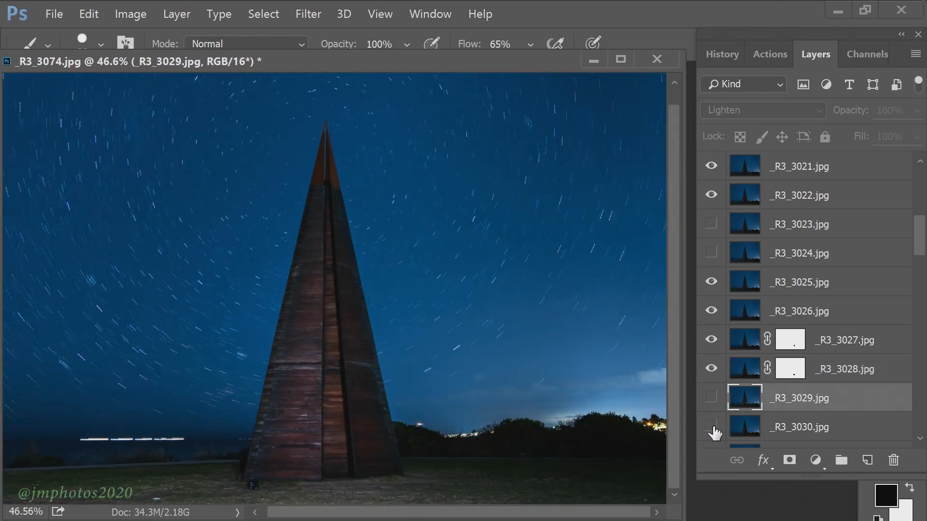
- Show _R3_3030.jpg, add a layer mask to it, and paint out the light streak above the horizon
{"action": "left_click", "coordinate": [712, 426]}
{"action": "left_click", "coordinate": [801, 427]}
{"action": "left_click", "coordinate": [789, 460]}
{"action": "scroll", "coordinate": [386, 289], "scroll_direction": "up", "scroll_amount": 8}
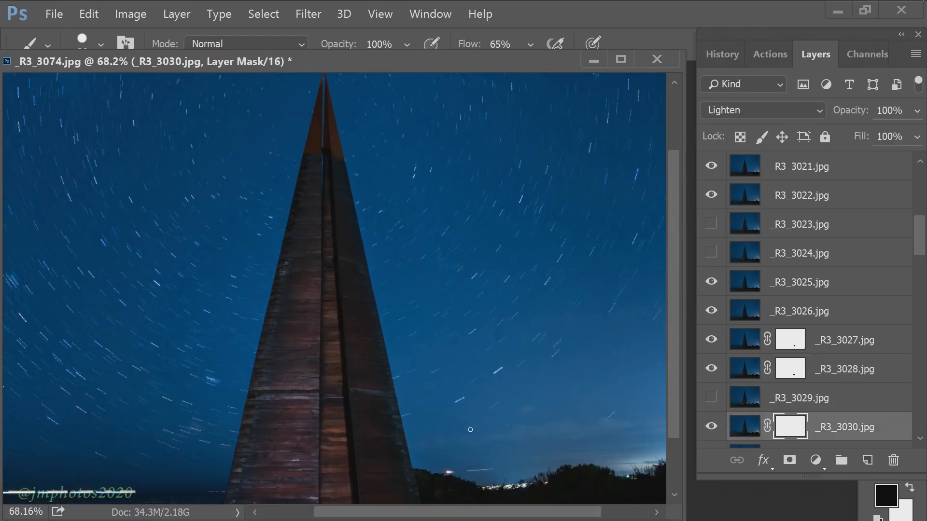
{"action": "scroll", "coordinate": [544, 488], "scroll_direction": "up", "scroll_amount": 3}
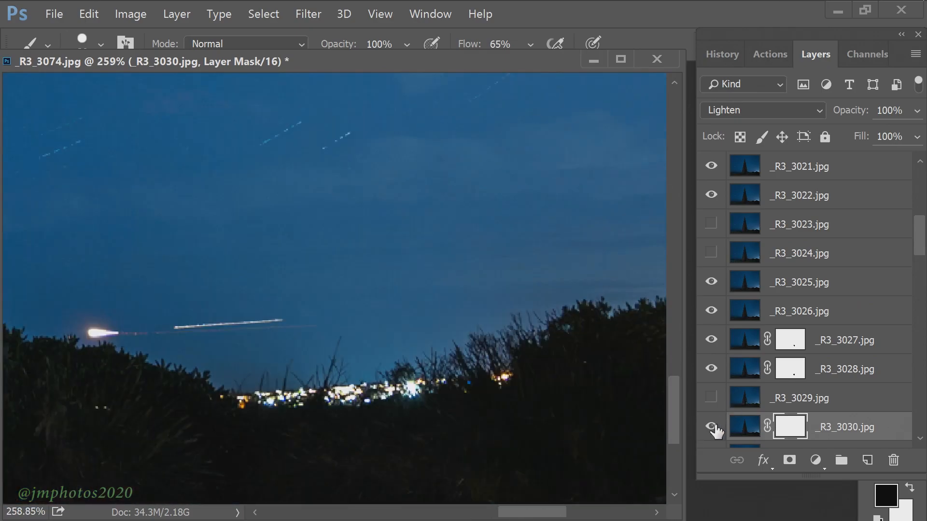
{"action": "scroll", "coordinate": [711, 428], "scroll_direction": "down", "scroll_amount": 5}
{"action": "left_click", "coordinate": [711, 282]}
{"action": "left_click", "coordinate": [711, 282]}
{"action": "left_click_drag", "start_coordinate": [174, 327], "coordinate": [281, 323]}
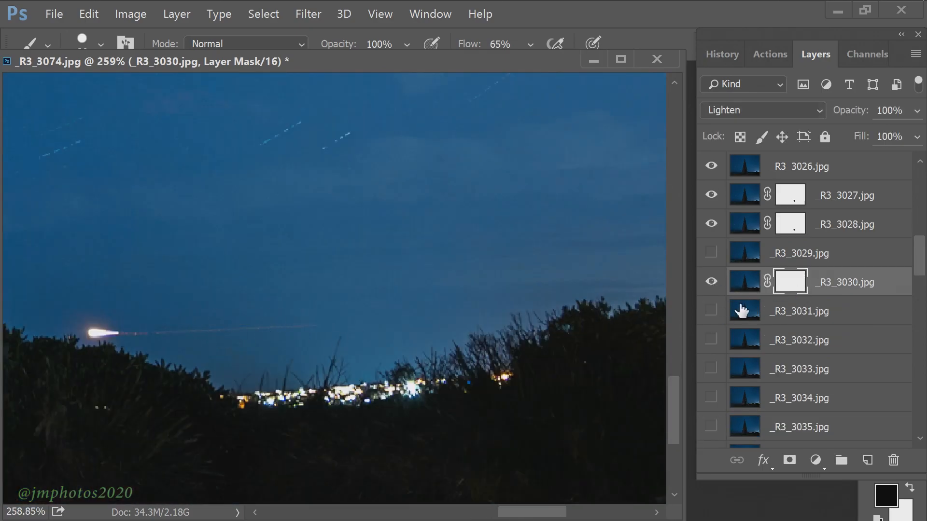
- Add a layer mask to _R3_3031.jpg, compare the image with and without the layer, and leave it hidden
{"action": "left_click", "coordinate": [711, 310]}
{"action": "left_click", "coordinate": [753, 310]}
{"action": "left_click", "coordinate": [789, 460]}
{"action": "scroll", "coordinate": [354, 304], "scroll_direction": "down", "scroll_amount": 6}
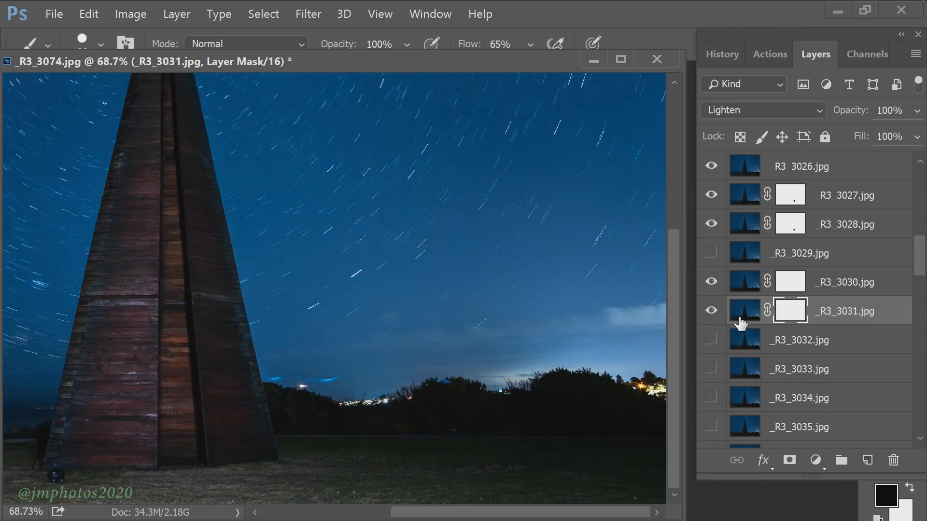
{"action": "left_click", "coordinate": [712, 312]}
{"action": "left_click", "coordinate": [711, 312]}
{"action": "scroll", "coordinate": [530, 366], "scroll_direction": "down", "scroll_amount": 2}
{"action": "left_click", "coordinate": [711, 311]}
{"action": "left_click", "coordinate": [712, 311]}
{"action": "left_click", "coordinate": [711, 311]}
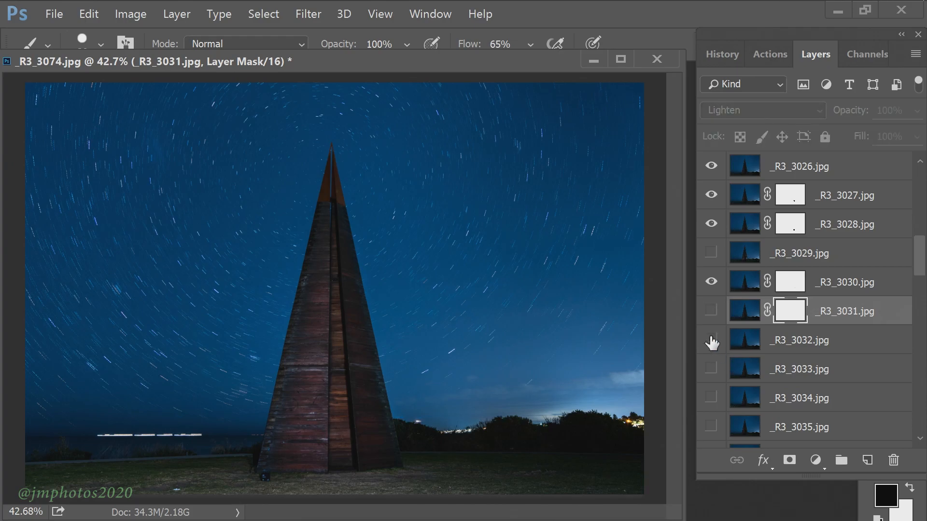
- Show _R3_3032.jpg, add a layer mask to it, and check the layer's effect on the image
{"action": "left_click", "coordinate": [795, 341]}
{"action": "left_click", "coordinate": [789, 459]}
{"action": "scroll", "coordinate": [575, 502], "scroll_direction": "up", "scroll_amount": 10}
{"action": "left_click", "coordinate": [575, 510]}
{"action": "left_click", "coordinate": [673, 415]}
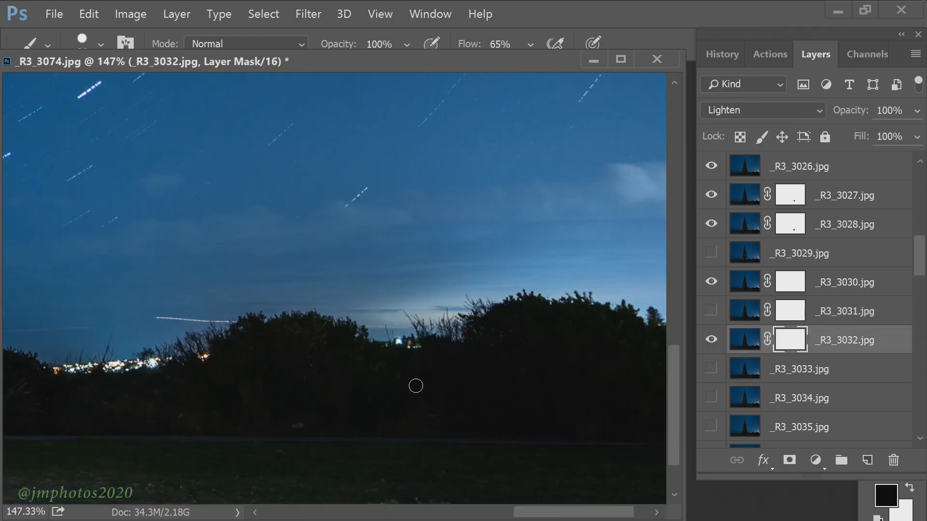
{"action": "scroll", "coordinate": [543, 446], "scroll_direction": "down", "scroll_amount": 9}
{"action": "left_click", "coordinate": [711, 340]}
{"action": "left_click", "coordinate": [711, 340]}
- Enlarge the brush and paint out the near end of the cloud on the _R3_3032.jpg mask
{"action": "scroll", "coordinate": [593, 348], "scroll_direction": "up", "scroll_amount": 8}
{"action": "left_click", "coordinate": [712, 341]}
{"action": "left_click", "coordinate": [712, 341]}
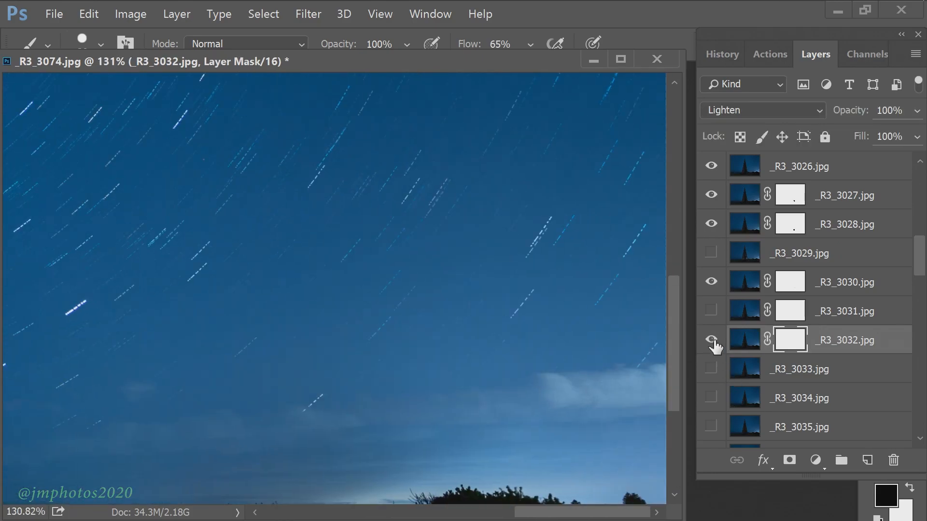
{"action": "right_click", "coordinate": [603, 385]}
{"action": "left_click", "coordinate": [739, 274]}
{"action": "mouse_move", "coordinate": [563, 386]}
{"action": "left_mouse_down"}
{"action": "mouse_move", "coordinate": [574, 395]}
{"action": "mouse_move", "coordinate": [522, 389]}
{"action": "left_mouse_up"}
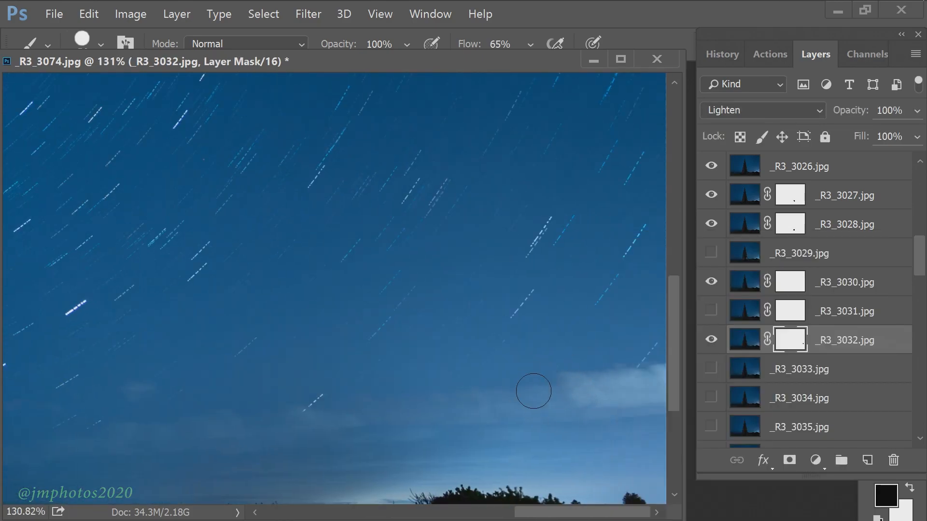
- Paint out part of the cloud above the trees on the _R3_3030.jpg layer mask
{"action": "left_click", "coordinate": [713, 285]}
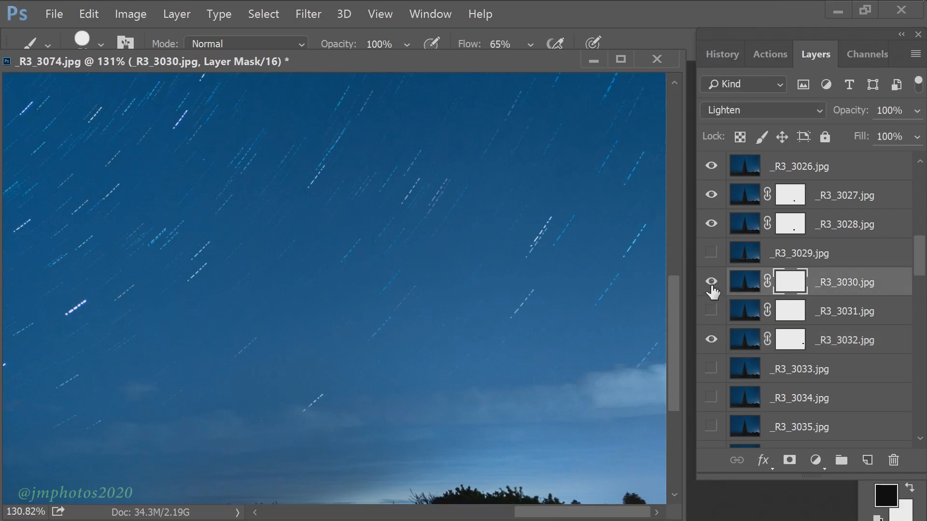
{"action": "left_click", "coordinate": [711, 281]}
{"action": "key", "text": "ctrl+0"}
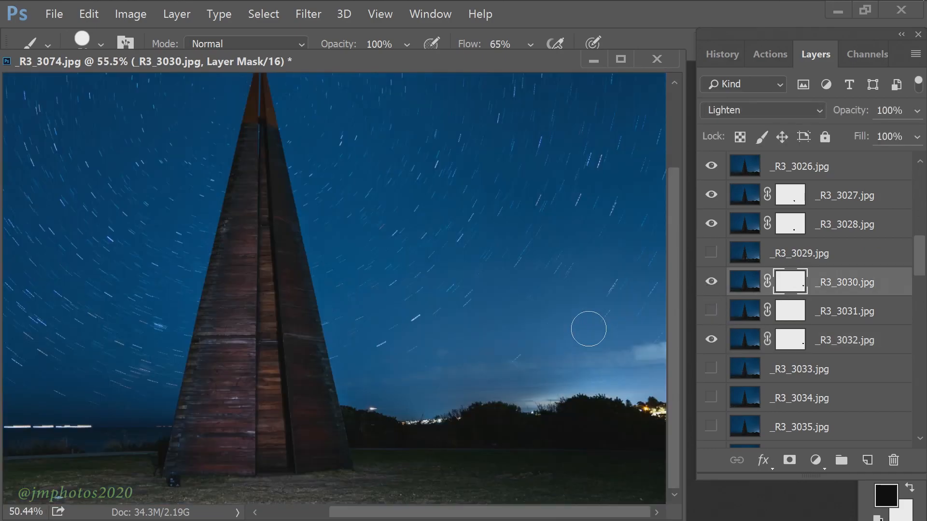
- Show _R3_3033.jpg and add a layer mask to it, with the clouds above the trees in close view
{"action": "left_click", "coordinate": [712, 374]}
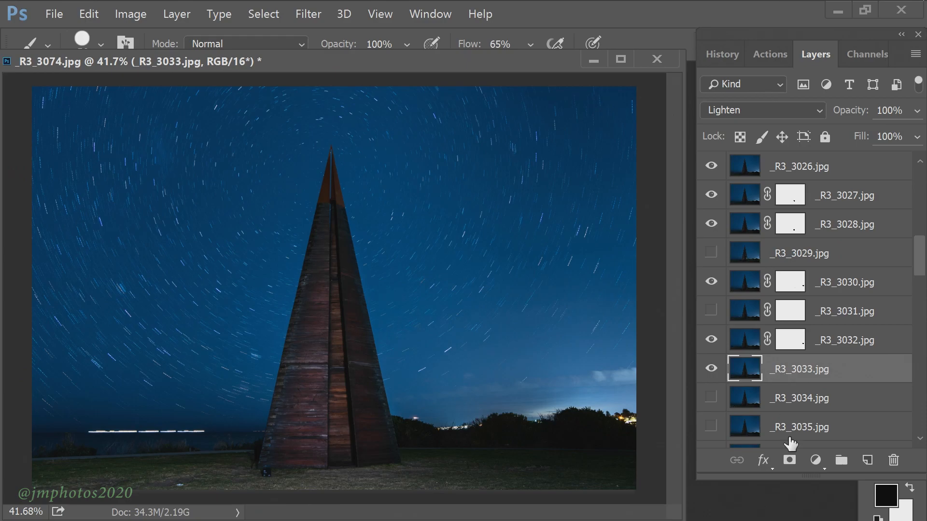
{"action": "left_click", "coordinate": [789, 460]}
{"action": "key", "text": "ctrl+plus"}
{"action": "key", "text": "ctrl+plus"}
{"action": "key", "text": "ctrl+plus"}
{"action": "left_click_drag", "start_coordinate": [487, 513], "coordinate": [613, 514]}
{"action": "left_click_drag", "start_coordinate": [673, 309], "coordinate": [673, 389]}
- Compare the image with and without _R3_3033.jpg and paint out the near end of the cloud on its mask
{"action": "left_click", "coordinate": [712, 370]}
{"action": "left_click", "coordinate": [711, 370]}
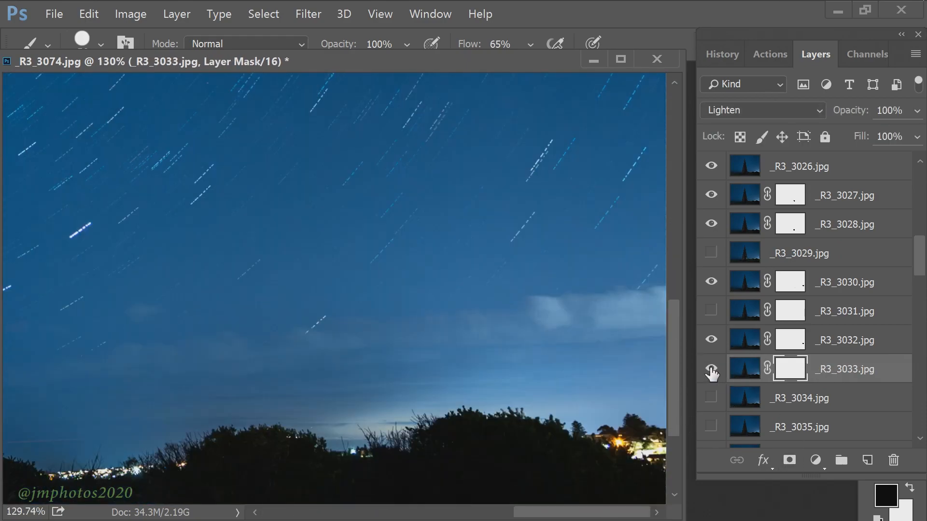
{"action": "left_click", "coordinate": [711, 370]}
{"action": "left_click", "coordinate": [711, 370]}
{"action": "left_click", "coordinate": [712, 370]}
{"action": "left_click", "coordinate": [711, 370]}
{"action": "left_click_drag", "start_coordinate": [548, 309], "coordinate": [588, 342]}
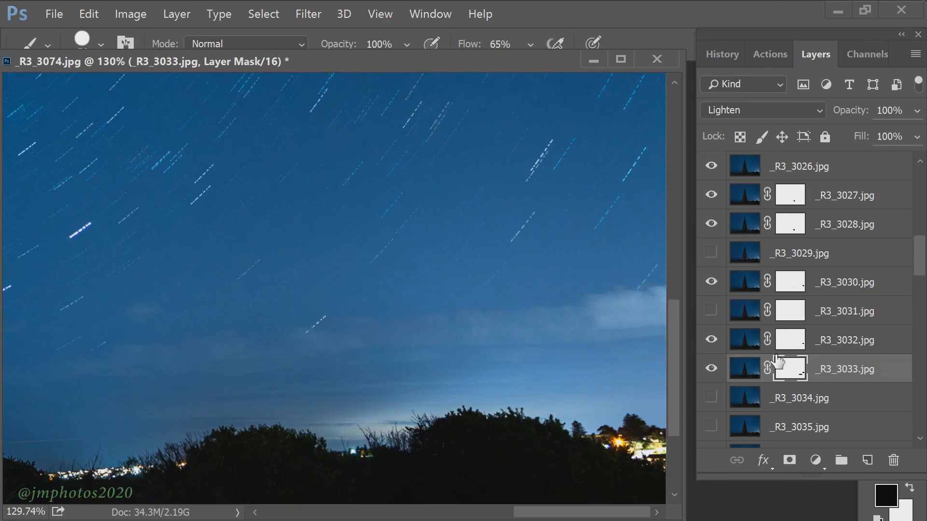
- Show _R3_3031.jpg, paint out part of the cloud and the stray light streak on its mask, and hide the layer
{"action": "left_click", "coordinate": [788, 339]}
{"action": "left_click", "coordinate": [712, 339]}
{"action": "left_click", "coordinate": [712, 340]}
{"action": "left_click", "coordinate": [712, 311]}
{"action": "left_click", "coordinate": [788, 312]}
{"action": "left_click", "coordinate": [712, 311]}
{"action": "left_click", "coordinate": [711, 311]}
{"action": "left_click_drag", "start_coordinate": [578, 304], "coordinate": [571, 326]}
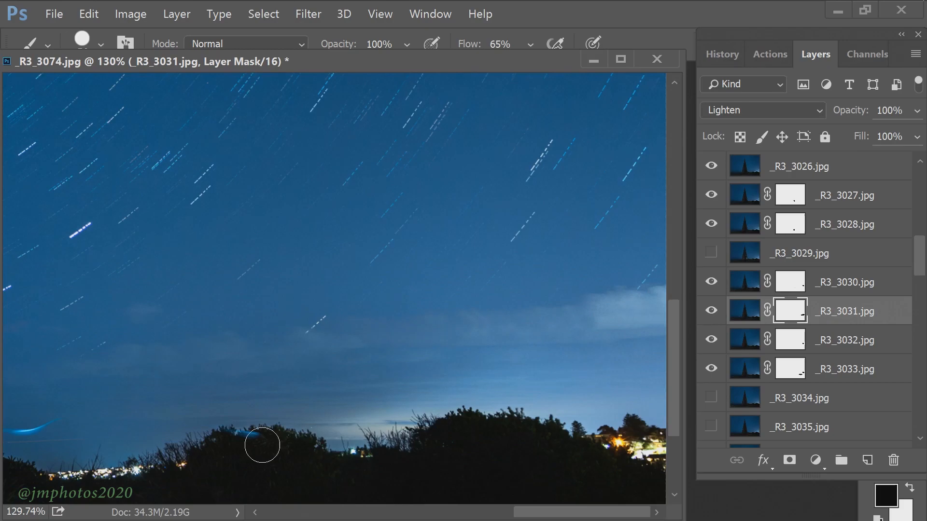
{"action": "scroll", "coordinate": [260, 435], "scroll_direction": "left", "scroll_amount": 5}
{"action": "left_click", "coordinate": [712, 311]}
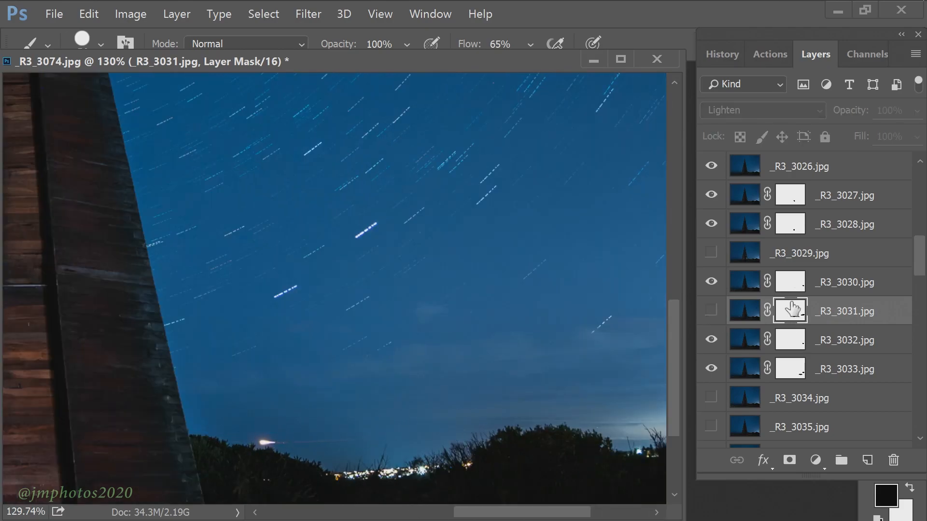
- Show _R3_3029.jpg, add a layer mask with part of the cloud painted out, and leave the layer hidden
{"action": "left_click", "coordinate": [790, 255]}
{"action": "left_click", "coordinate": [711, 253]}
{"action": "scroll", "coordinate": [599, 497], "scroll_direction": "right", "scroll_amount": 5}
{"action": "left_click", "coordinate": [789, 460]}
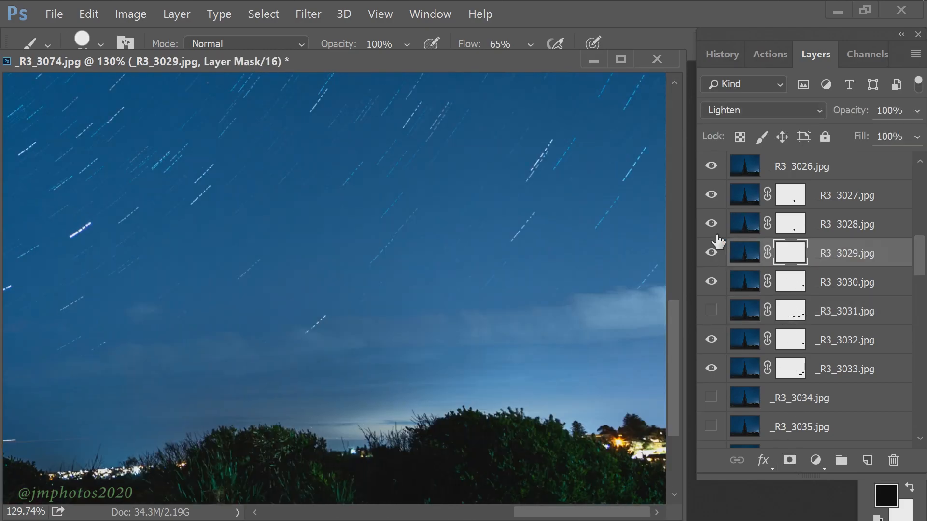
{"action": "left_click", "coordinate": [712, 253]}
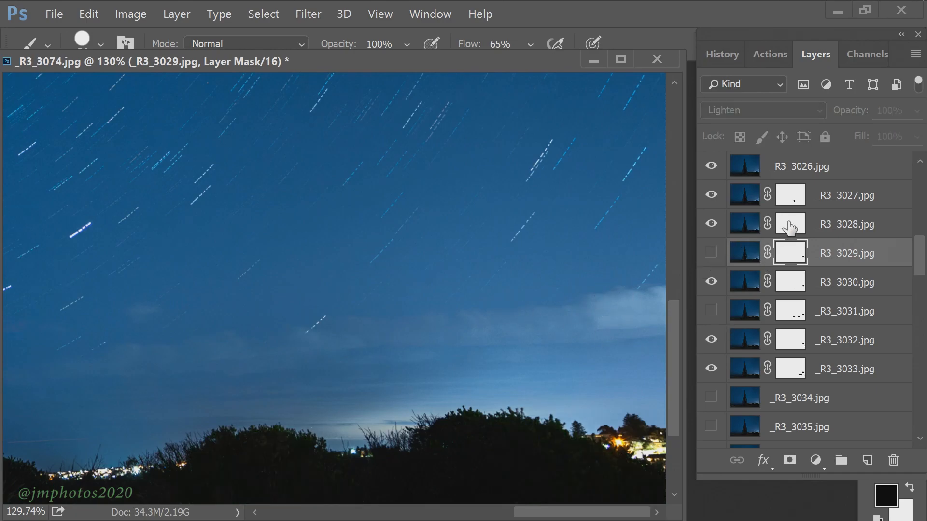
- Paint out part of the cloud above the trees on the _R3_3028.jpg and _R3_3027.jpg layer masks
{"action": "left_click", "coordinate": [790, 224]}
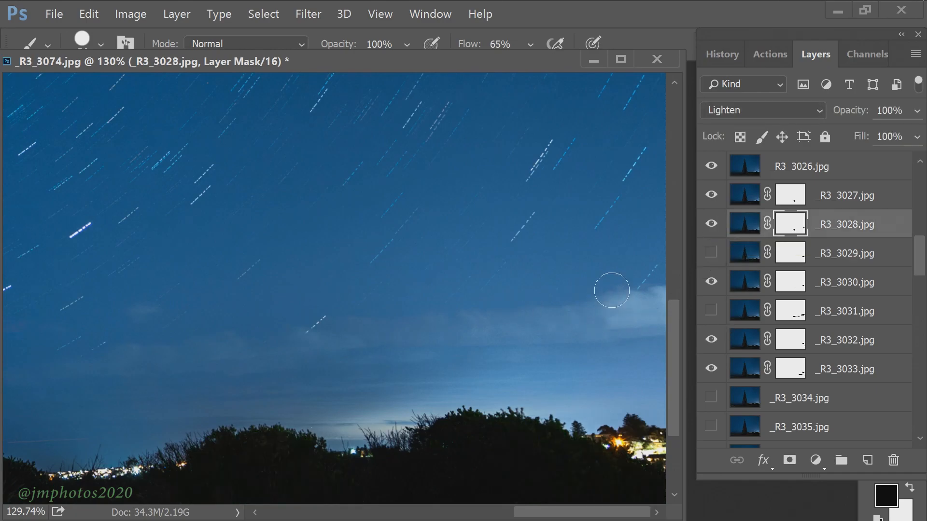
{"action": "left_click", "coordinate": [789, 195]}
{"action": "left_click", "coordinate": [572, 320]}
- Add a layer mask to _R3_3026.jpg, compare the image with and without the layer, and paint out the cloud
{"action": "scroll", "coordinate": [785, 209], "scroll_direction": "up", "scroll_amount": 1}
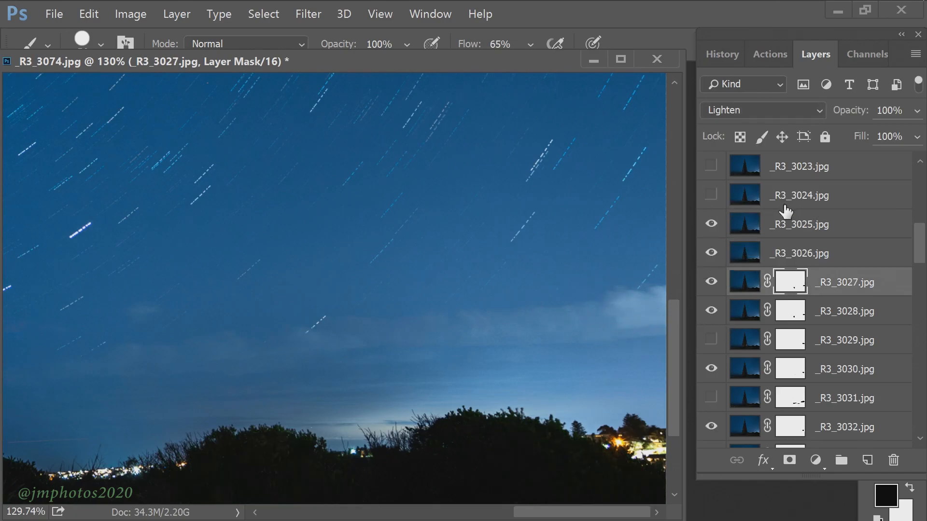
{"action": "left_click", "coordinate": [792, 255]}
{"action": "left_click", "coordinate": [712, 253]}
{"action": "left_click", "coordinate": [712, 254]}
{"action": "left_click", "coordinate": [789, 460]}
{"action": "left_click", "coordinate": [711, 254]}
{"action": "left_click", "coordinate": [712, 254]}
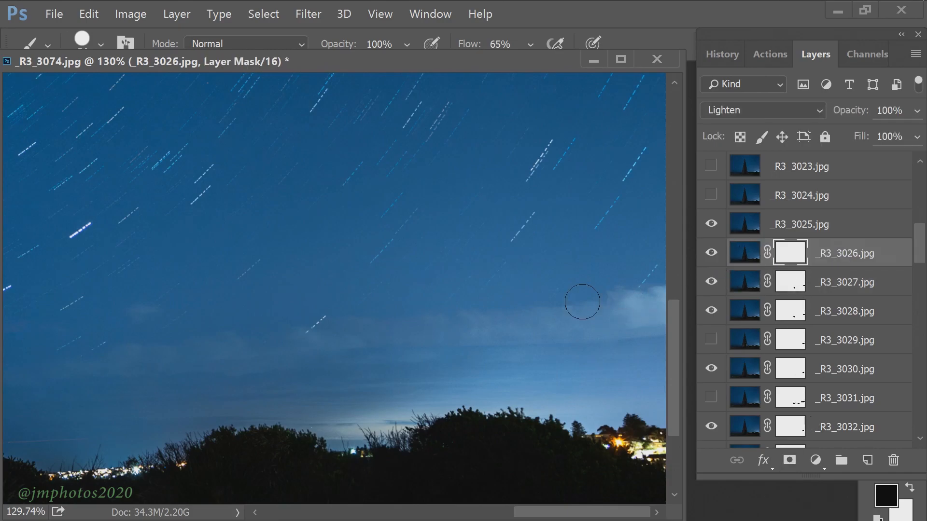
- Mask part of the cloud out of _R3_3025.jpg and _R3_3024.jpg with new layer masks, leaving _R3_3024.jpg hidden
{"action": "left_click", "coordinate": [732, 226]}
{"action": "left_click", "coordinate": [790, 460]}
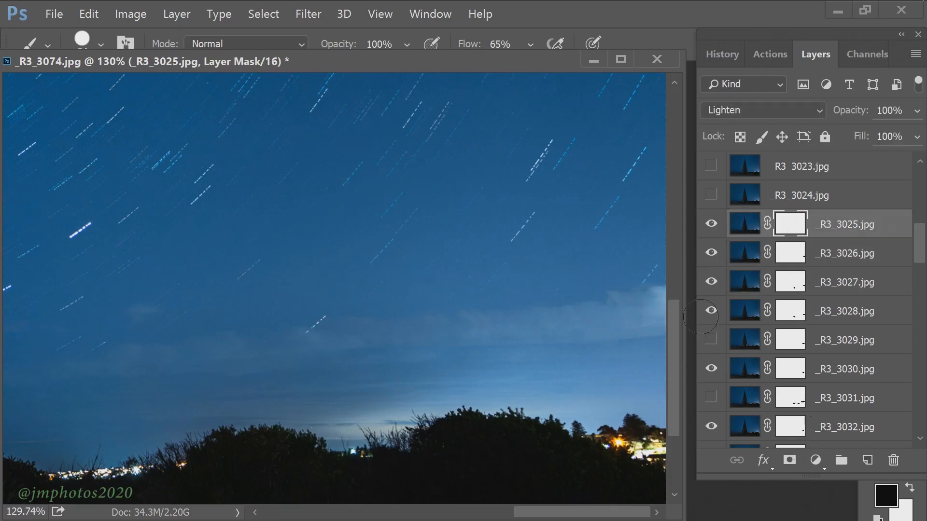
{"action": "left_click", "coordinate": [711, 194]}
{"action": "left_click", "coordinate": [738, 195]}
{"action": "left_click", "coordinate": [789, 460]}
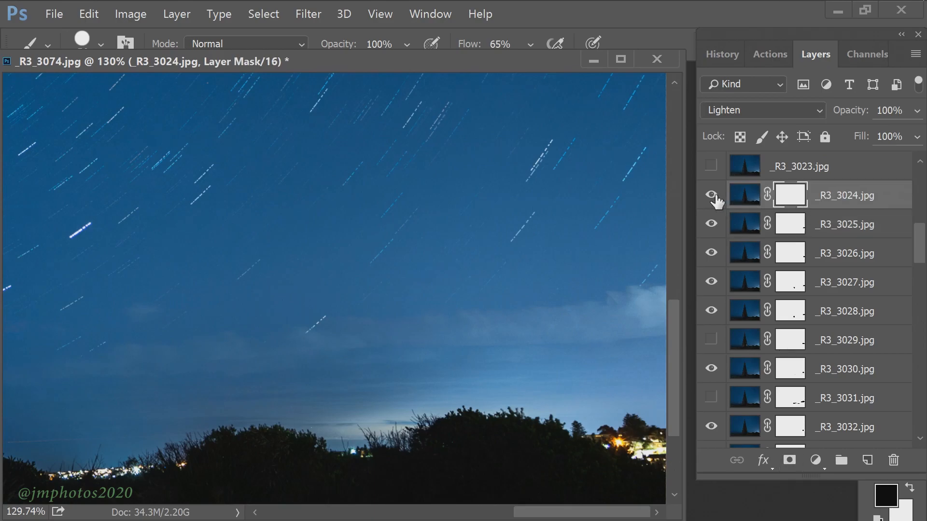
{"action": "left_click", "coordinate": [711, 194]}
- Show _R3_3023.jpg, add a layer mask, paint out the cloud near the photo's edge, and hide the layer
{"action": "left_click", "coordinate": [792, 166]}
{"action": "scroll", "coordinate": [792, 166], "scroll_direction": "up", "scroll_amount": 3}
{"action": "left_click", "coordinate": [711, 252]}
{"action": "left_click", "coordinate": [789, 460]}
{"action": "left_click", "coordinate": [657, 297]}
{"action": "left_click", "coordinate": [675, 296]}
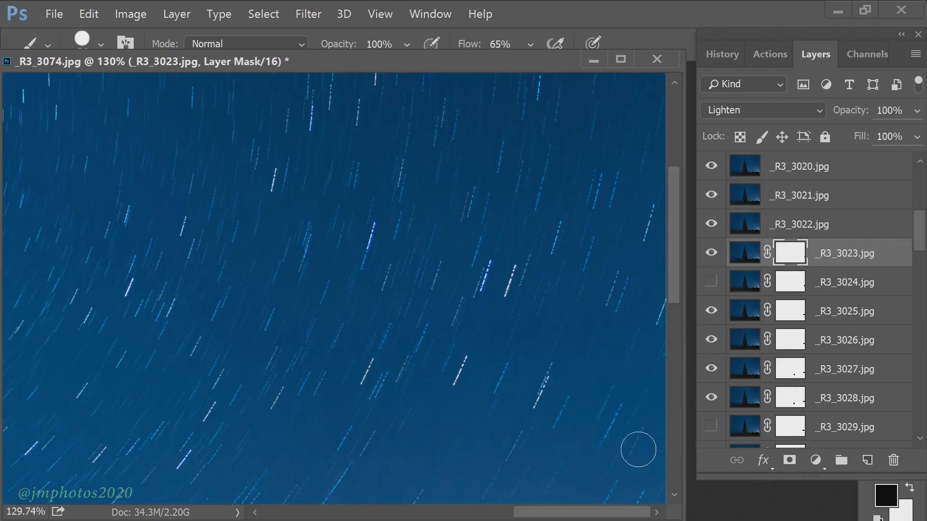
{"action": "left_click", "coordinate": [673, 296]}
{"action": "left_click", "coordinate": [712, 253]}
- Add layer masks to _R3_3022.jpg and _R3_3021.jpg and paint out part of the cloud on each
{"action": "left_click", "coordinate": [788, 227]}
{"action": "left_click", "coordinate": [789, 460]}
{"action": "left_click", "coordinate": [719, 196]}
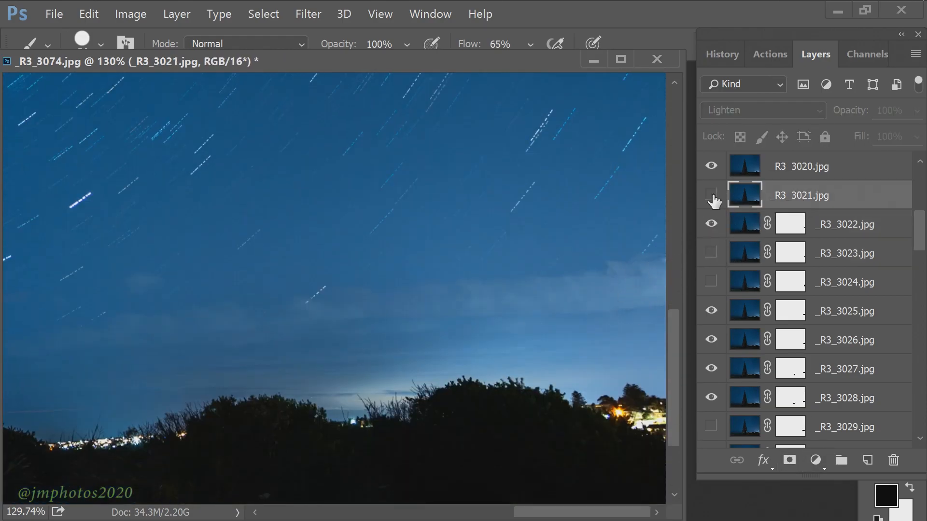
{"action": "left_click", "coordinate": [789, 460]}
- Add a layer mask to _R3_3020.jpg, compare the image with and without the layer, and paint out its cloud
{"action": "left_click", "coordinate": [828, 173]}
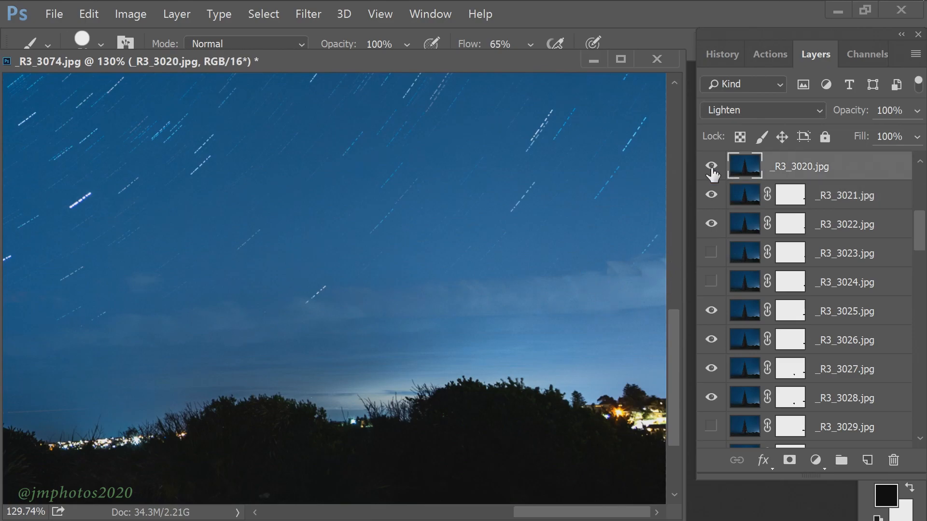
{"action": "left_click", "coordinate": [712, 168]}
{"action": "left_click", "coordinate": [711, 168]}
{"action": "left_click", "coordinate": [789, 460]}
{"action": "left_click", "coordinate": [712, 167]}
{"action": "left_click", "coordinate": [711, 167]}
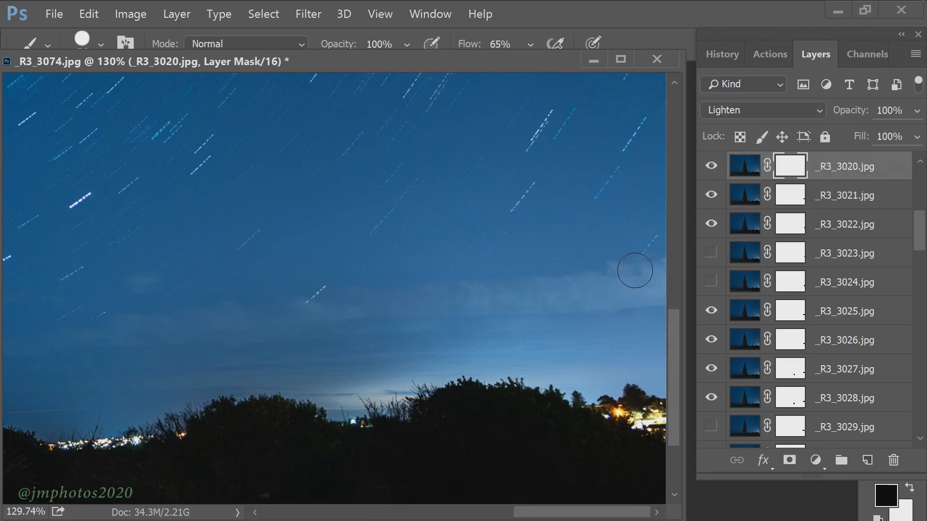
- Add a layer mask to _R3_3019.jpg, paint out the cloud near the photo's edge, and hide the layer
{"action": "scroll", "coordinate": [804, 227], "scroll_direction": "up", "scroll_amount": 4}
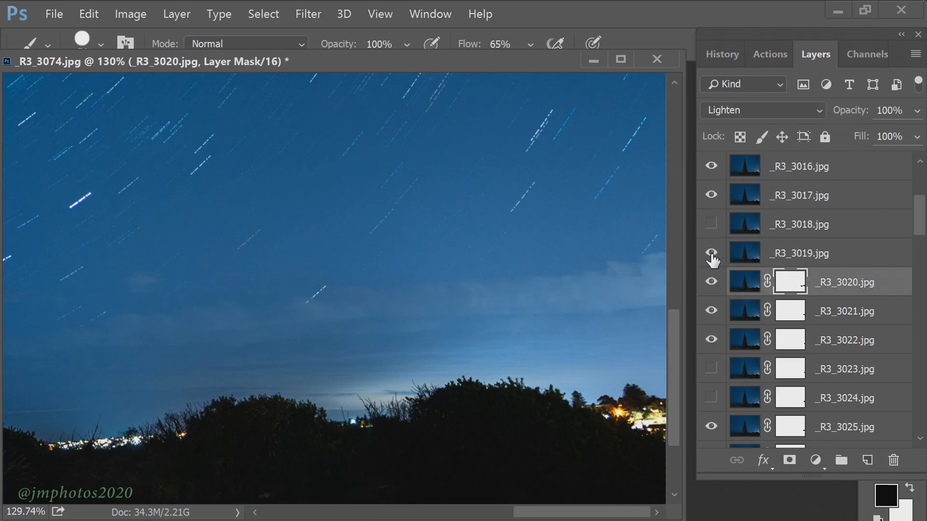
{"action": "left_click", "coordinate": [799, 255]}
{"action": "left_click", "coordinate": [789, 459]}
{"action": "left_click", "coordinate": [648, 262]}
{"action": "left_click", "coordinate": [673, 289]}
{"action": "left_click_drag", "start_coordinate": [673, 288], "coordinate": [674, 439]}
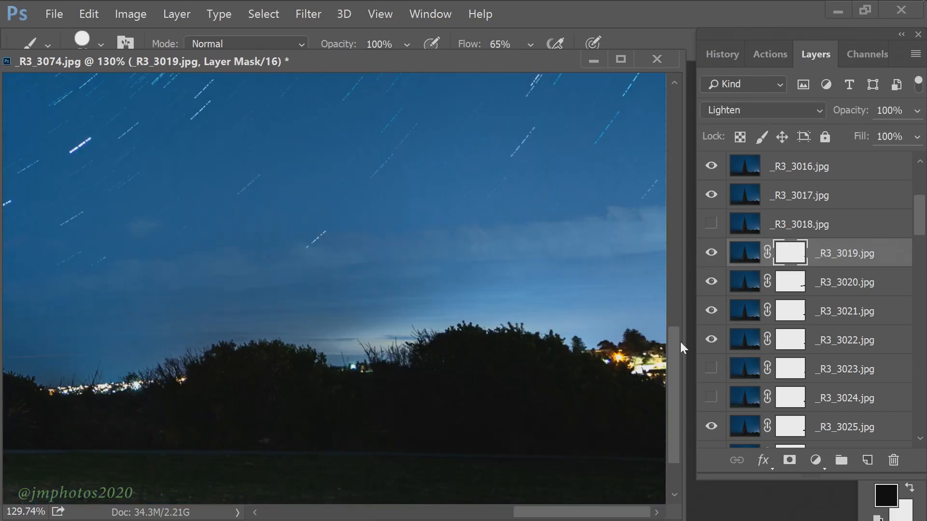
{"action": "left_click", "coordinate": [711, 251]}
- Add a layer mask to _R3_3018.jpg, compare the image with and without the layer, and leave it hidden
{"action": "left_click", "coordinate": [797, 225]}
{"action": "left_click", "coordinate": [789, 460]}
{"action": "left_click", "coordinate": [713, 224]}
{"action": "left_click", "coordinate": [712, 224]}
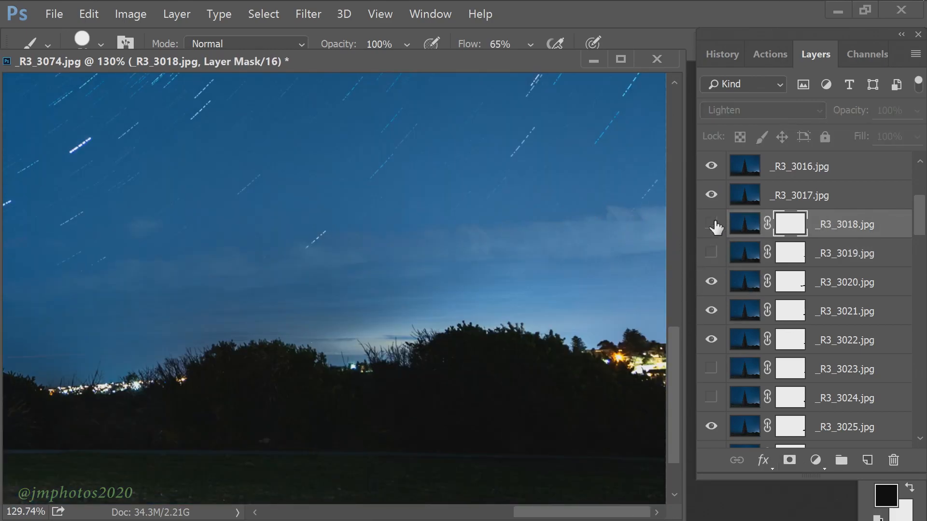
{"action": "left_click", "coordinate": [712, 224]}
{"action": "left_click", "coordinate": [712, 224]}
{"action": "left_click", "coordinate": [711, 225]}
{"action": "left_click", "coordinate": [711, 225]}
- Show _R3_3019.jpg again to check the cloud against its mask, and leave the layer hidden
{"action": "left_click", "coordinate": [712, 253]}
{"action": "left_click", "coordinate": [788, 254]}
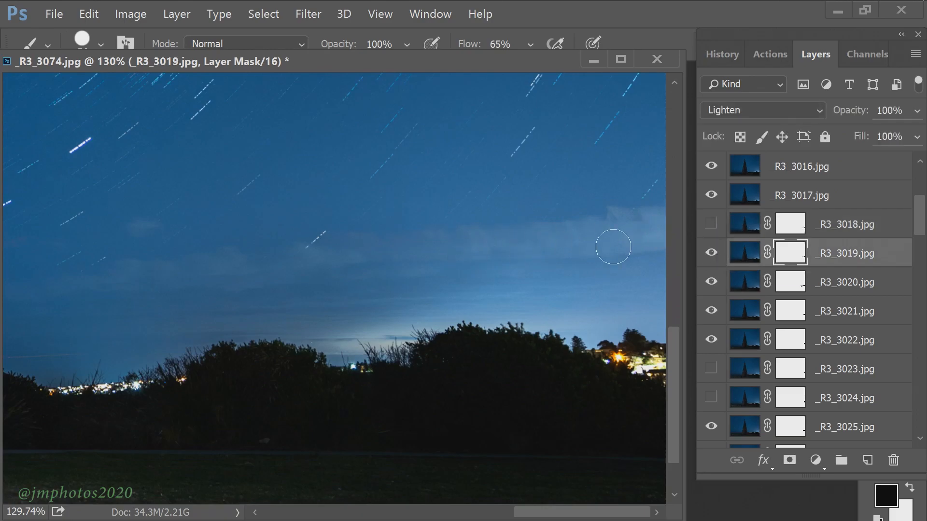
{"action": "left_click", "coordinate": [711, 252]}
{"action": "left_click", "coordinate": [713, 283]}
{"action": "scroll", "coordinate": [647, 295], "scroll_direction": "down", "scroll_amount": 1}
- Compare the image with and without _R3_3017.jpg
{"action": "scroll", "coordinate": [811, 312], "scroll_direction": "up", "scroll_amount": 4}
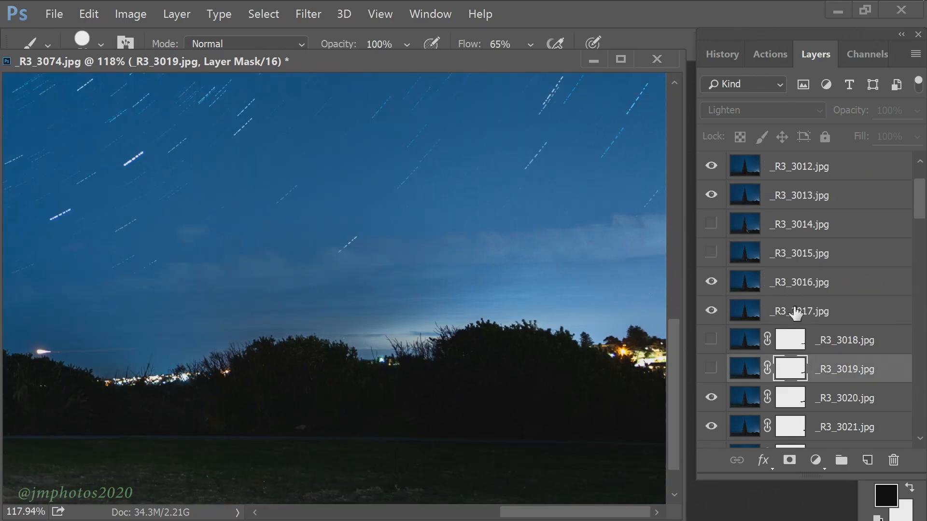
{"action": "left_click", "coordinate": [795, 312]}
{"action": "left_click", "coordinate": [712, 310]}
{"action": "left_click", "coordinate": [713, 311]}
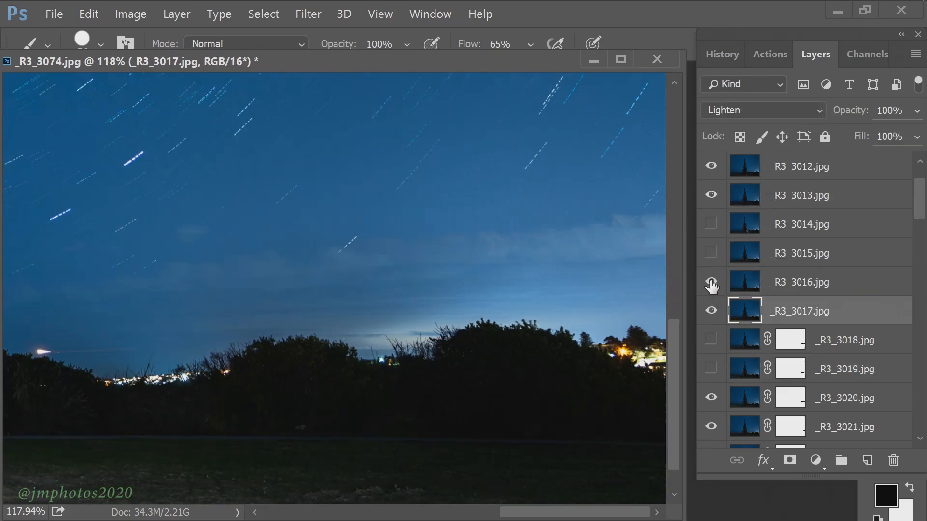
- Add a layer mask to _R3_3016.jpg, compare the image with and without the layer, and leave it hidden
{"action": "left_click", "coordinate": [786, 276]}
{"action": "key", "text": "F2"}
{"action": "left_click", "coordinate": [712, 283]}
{"action": "left_click", "coordinate": [712, 283]}
{"action": "left_click", "coordinate": [713, 283]}
{"action": "left_click", "coordinate": [713, 283]}
{"action": "left_click", "coordinate": [712, 283]}
{"action": "left_click", "coordinate": [709, 279]}
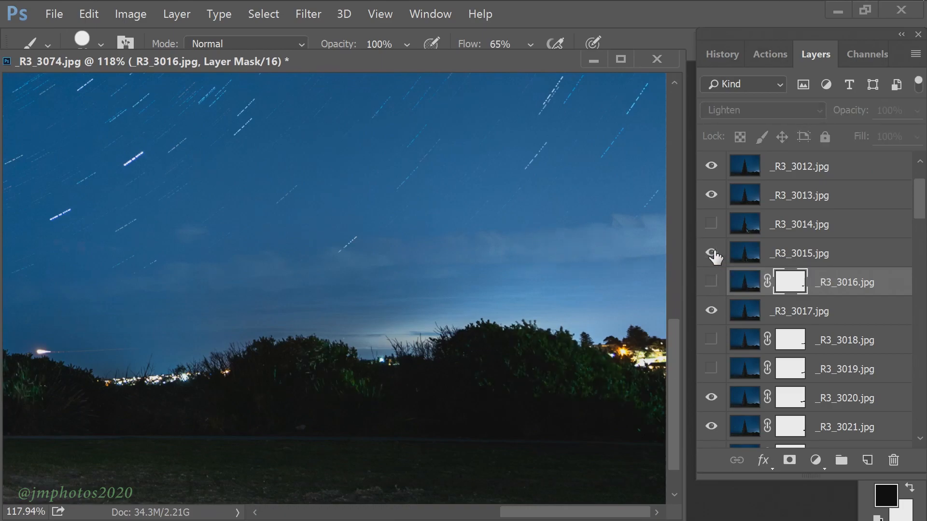
- Add a layer mask to _R3_3015.jpg, paint out part of the cloud, and hide the layer
{"action": "left_click", "coordinate": [787, 255]}
{"action": "key", "text": "F2"}
{"action": "left_click", "coordinate": [711, 255]}
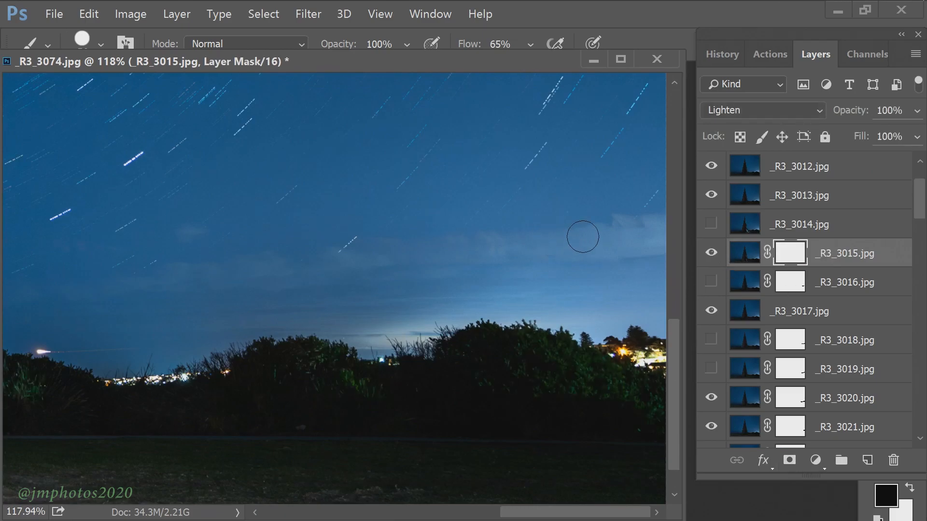
{"action": "left_click", "coordinate": [708, 254]}
- Add a layer mask to _R3_3014.jpg, check the layer's effect on the image, and leave it hidden
{"action": "left_click", "coordinate": [711, 224]}
{"action": "left_click", "coordinate": [712, 224]}
{"action": "left_click", "coordinate": [791, 227]}
{"action": "left_click", "coordinate": [789, 459]}
{"action": "left_click", "coordinate": [712, 223]}
{"action": "left_click", "coordinate": [713, 223]}
{"action": "left_click", "coordinate": [712, 224]}
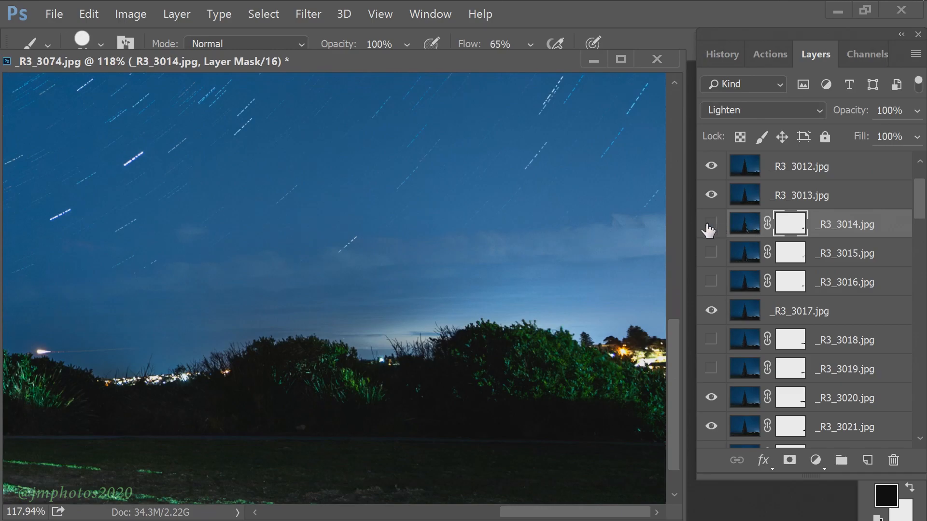
- Add a layer mask to _R3_3013.jpg, compare the image with and without the layer, and keep it visible
{"action": "left_click", "coordinate": [711, 198]}
{"action": "left_click", "coordinate": [791, 198]}
{"action": "left_click", "coordinate": [790, 460]}
{"action": "left_click", "coordinate": [712, 197]}
{"action": "left_click", "coordinate": [710, 196]}
{"action": "left_click", "coordinate": [710, 196]}
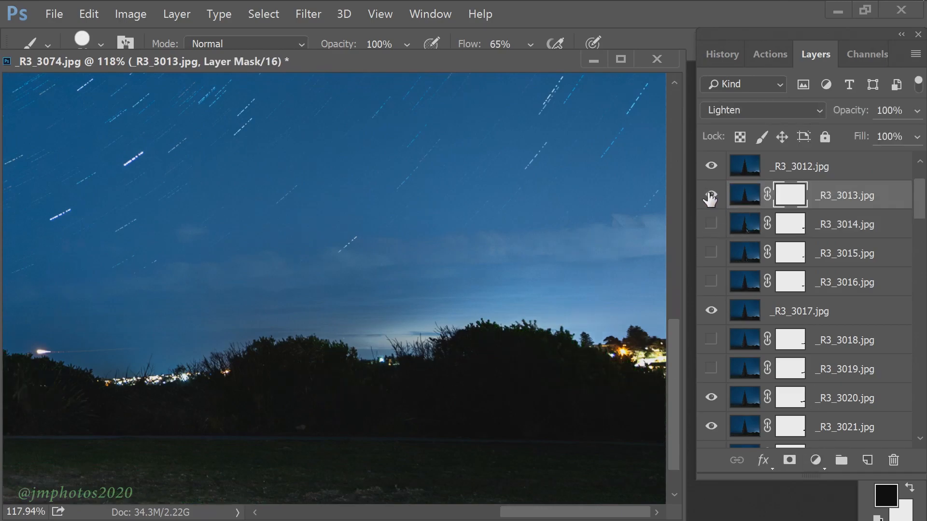
- Compare the image with and without _R3_3012.jpg
{"action": "scroll", "coordinate": [767, 277], "scroll_direction": "up", "scroll_amount": 3}
{"action": "left_click", "coordinate": [767, 253]}
{"action": "left_click", "coordinate": [711, 253]}
{"action": "left_click", "coordinate": [711, 252]}
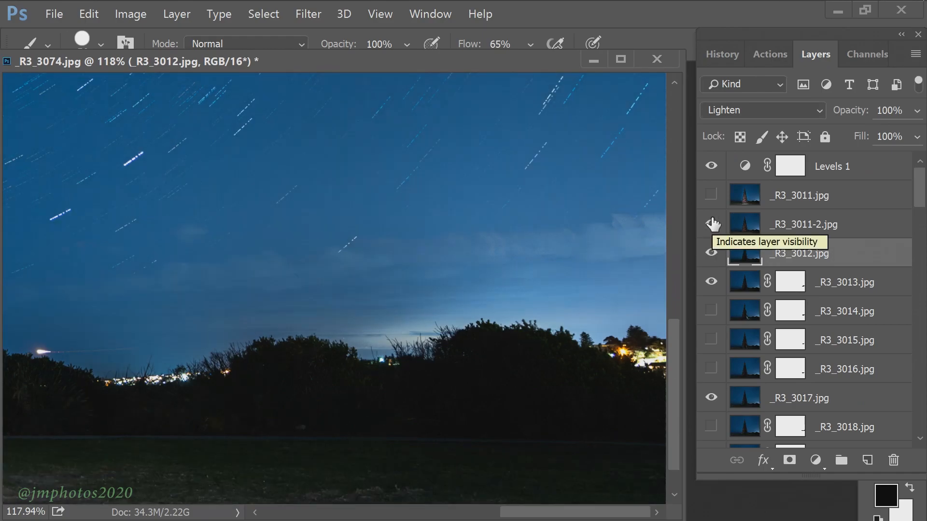
- Add a layer mask to _R3_3011-2.jpg, paint out part of the cloud on it, and toggle the layer's visibility
{"action": "left_click", "coordinate": [712, 223]}
{"action": "left_click", "coordinate": [744, 224]}
{"action": "left_click", "coordinate": [789, 460]}
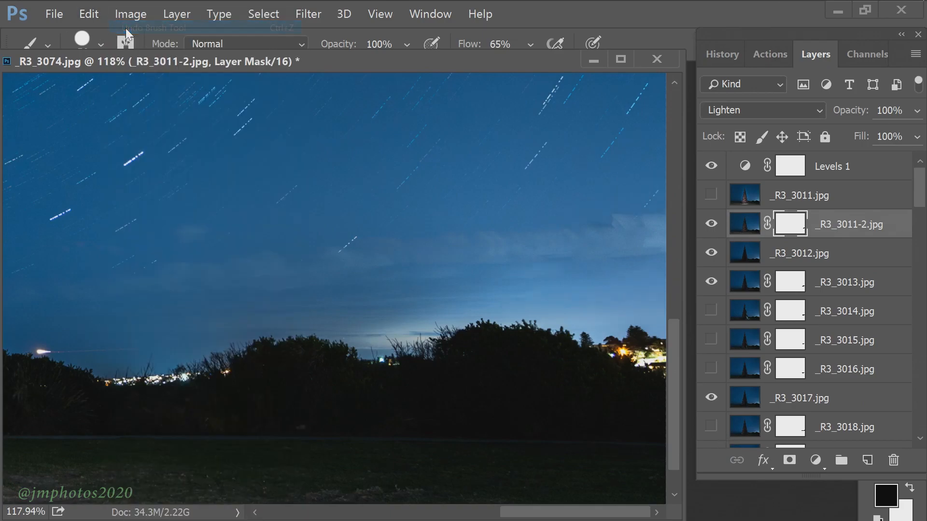
{"action": "left_click", "coordinate": [712, 224]}
- Show _R3_3034.jpg, check its effect on the image, and add a layer mask to it
{"action": "scroll", "coordinate": [820, 290], "scroll_direction": "down", "scroll_amount": 7}
{"action": "left_click", "coordinate": [821, 289]}
{"action": "left_click", "coordinate": [712, 281]}
{"action": "left_click", "coordinate": [712, 281]}
{"action": "left_click", "coordinate": [711, 281]}
{"action": "left_click", "coordinate": [789, 460]}
- Paint out the cloud and the light streak behind the trees on the _R3_3034.jpg mask, and hide the layer
{"action": "left_click_drag", "start_coordinate": [581, 233], "coordinate": [546, 234]}
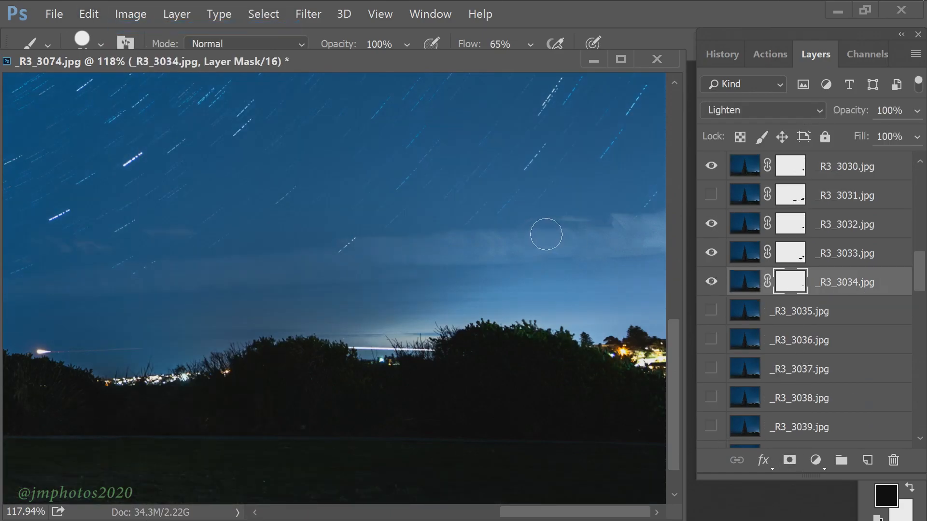
{"action": "left_click_drag", "start_coordinate": [347, 351], "coordinate": [435, 349]}
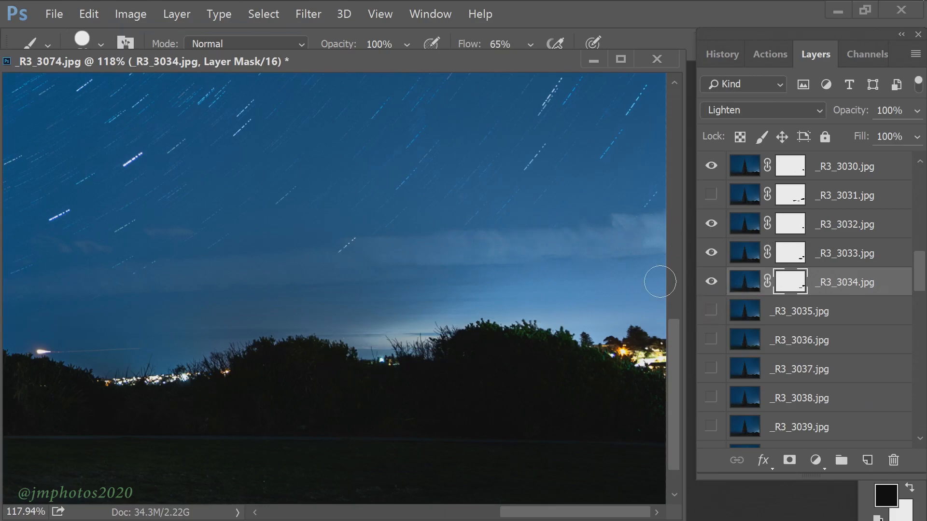
{"action": "key", "text": "ctrl+0"}
{"action": "left_click_drag", "start_coordinate": [920, 271], "coordinate": [924, 291]}
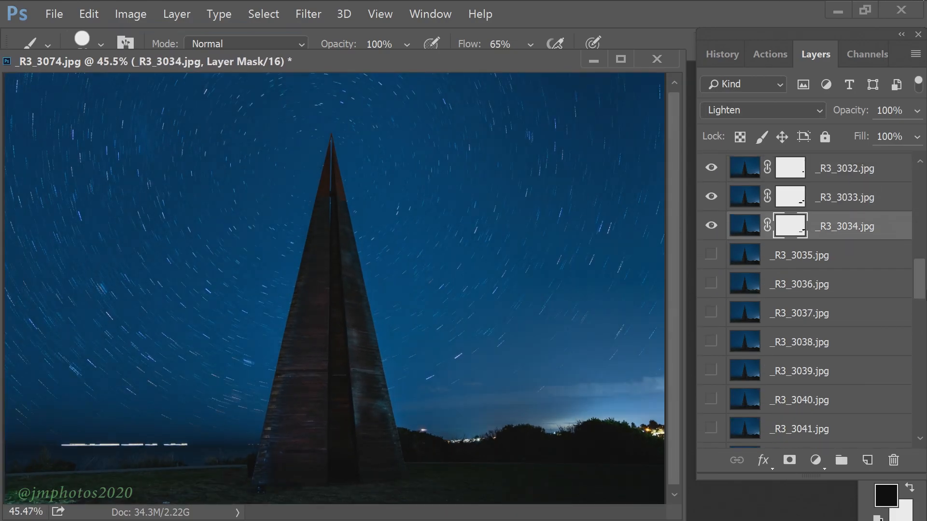
{"action": "left_click", "coordinate": [710, 226]}
- Show _R3_3035.jpg, add a layer mask to it, and paint out the cloud above the trees
{"action": "left_click", "coordinate": [711, 255]}
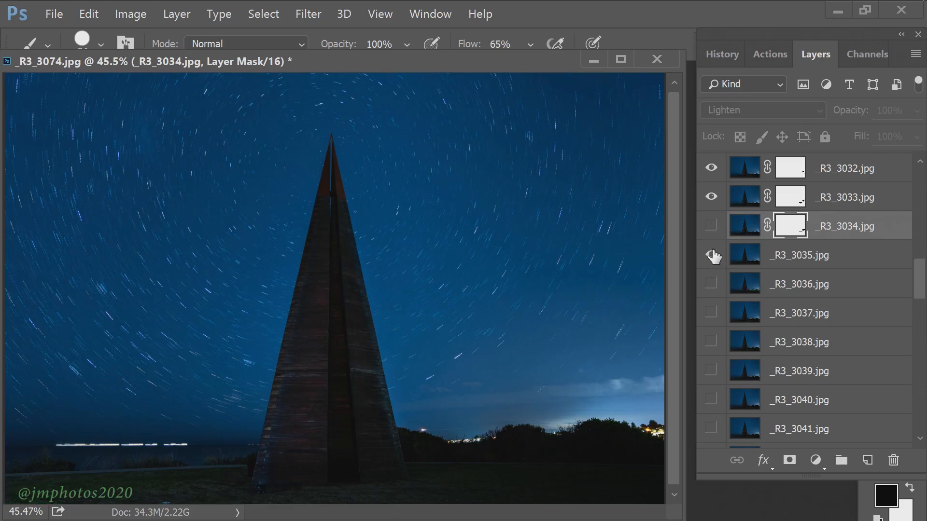
{"action": "left_click", "coordinate": [786, 255]}
{"action": "left_click", "coordinate": [791, 460]}
{"action": "left_click", "coordinate": [710, 255]}
{"action": "left_click", "coordinate": [711, 254]}
{"action": "scroll", "coordinate": [675, 372], "scroll_direction": "up", "scroll_amount": 7}
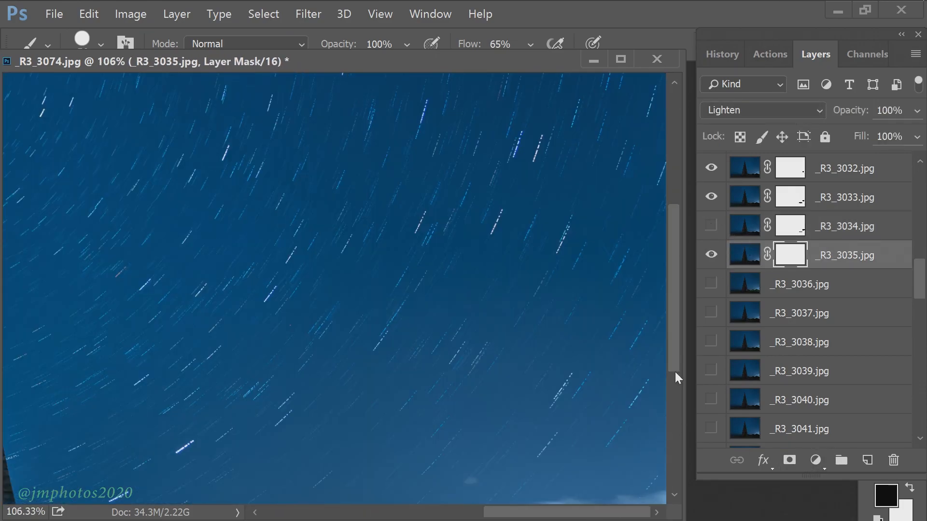
{"action": "scroll", "coordinate": [674, 371], "scroll_direction": "down", "scroll_amount": 5}
{"action": "left_click_drag", "start_coordinate": [529, 291], "coordinate": [661, 283]}
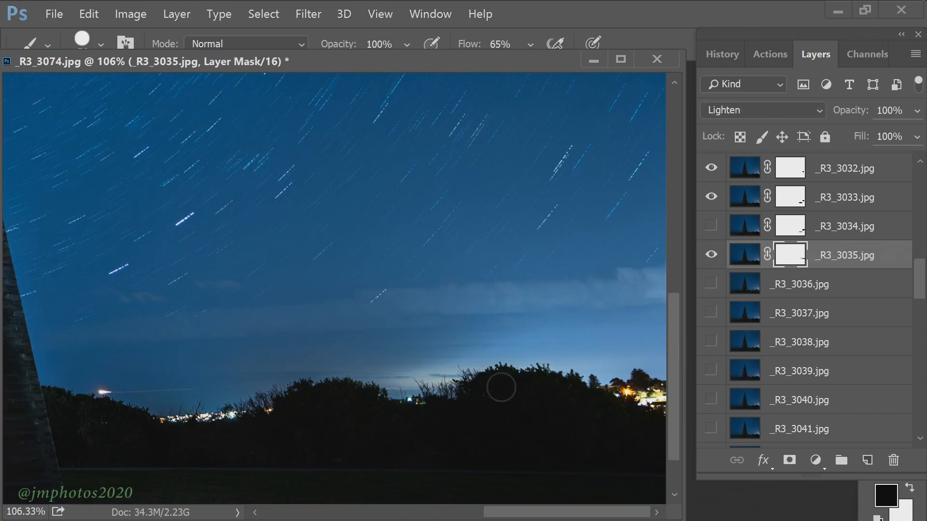
- Show _R3_3036.jpg, add a layer mask to it, and compare the image with and without the layer
{"action": "left_click", "coordinate": [710, 284]}
{"action": "left_click", "coordinate": [781, 287]}
{"action": "left_click", "coordinate": [789, 460]}
{"action": "left_click", "coordinate": [711, 287]}
{"action": "left_click", "coordinate": [711, 288]}
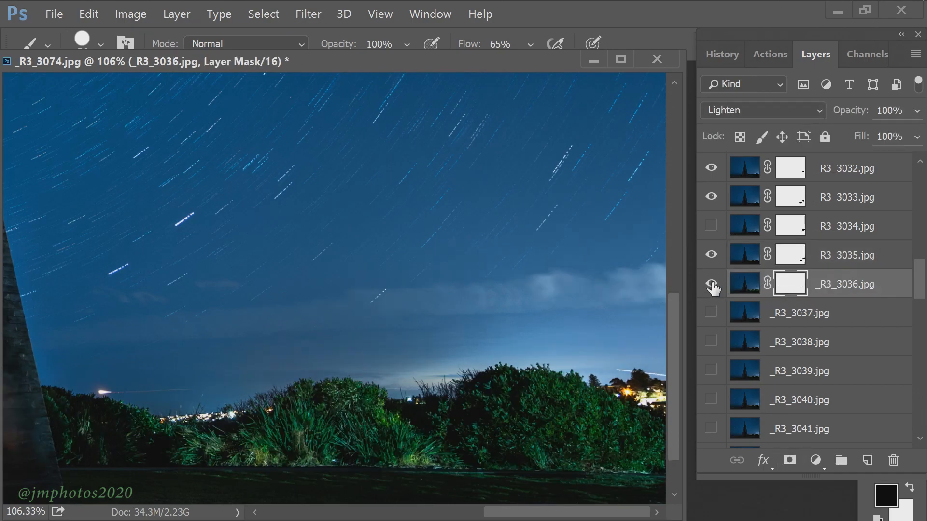
- Paint out the cloud band above the trees on the _R3_3036.jpg mask, and hide the layer
{"action": "left_click", "coordinate": [712, 285]}
{"action": "left_click", "coordinate": [711, 284]}
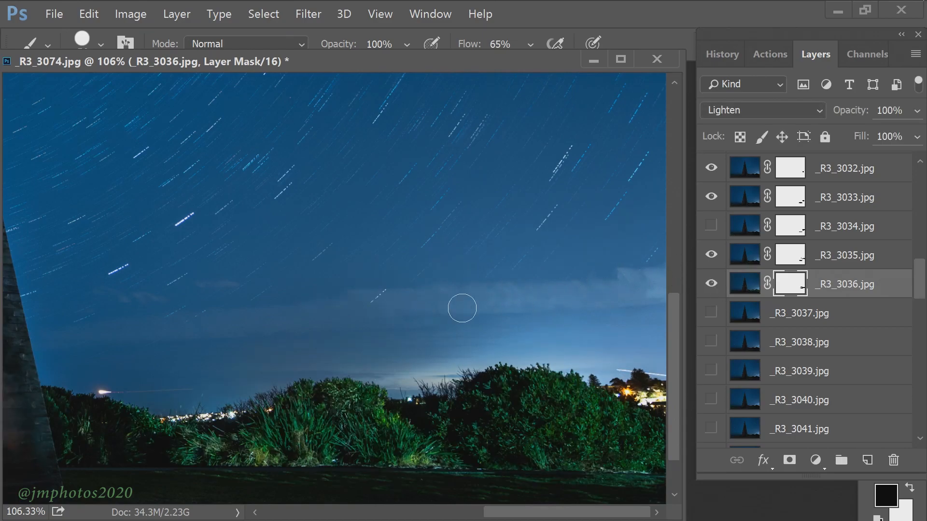
{"action": "left_click", "coordinate": [711, 284]}
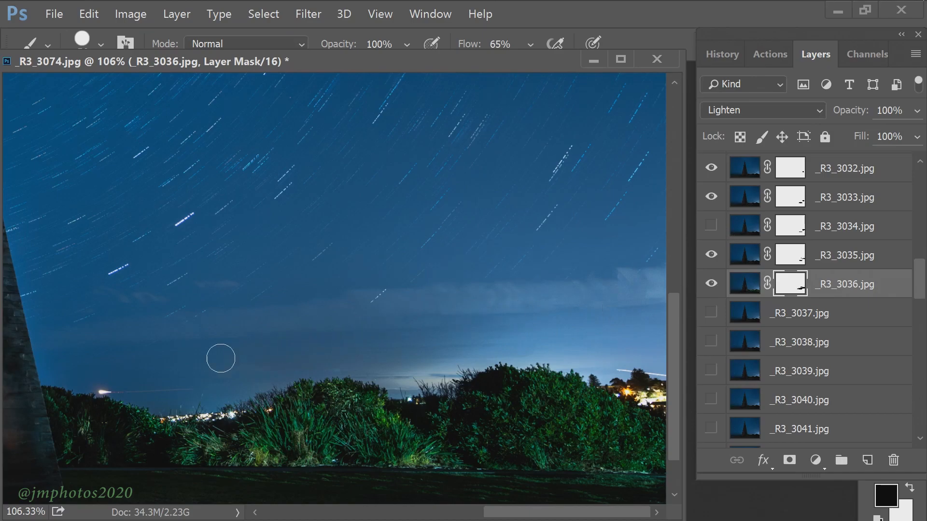
{"action": "left_click", "coordinate": [712, 284]}
- Show _R3_3037.jpg and add a layer mask to it
{"action": "left_click", "coordinate": [711, 313]}
{"action": "left_click", "coordinate": [746, 313]}
{"action": "left_click", "coordinate": [790, 459]}
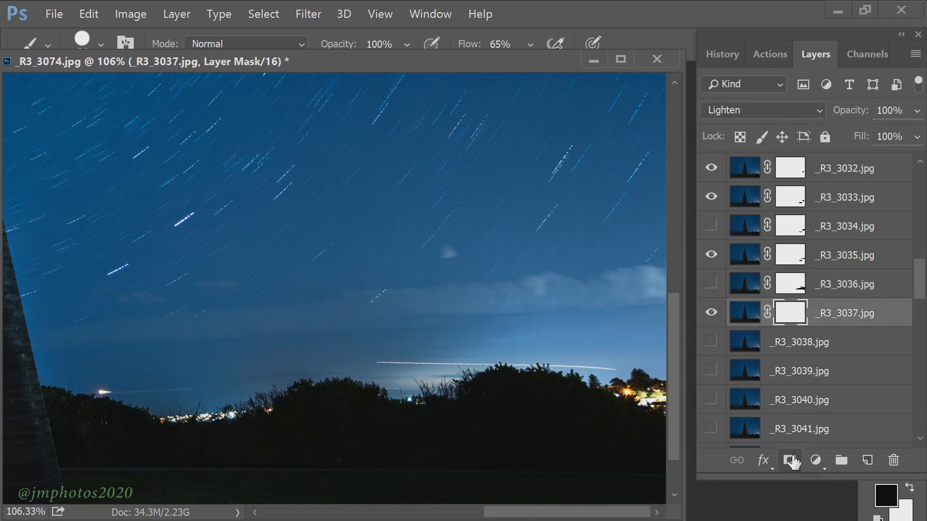
{"action": "left_click", "coordinate": [791, 458]}
{"action": "left_click", "coordinate": [81, 18]}
{"action": "left_click", "coordinate": [135, 21]}
{"action": "left_click", "coordinate": [711, 314]}
- Paint out the cloud band on the _R3_3037.jpg mask and compare the image with and without the layer
{"action": "mouse_move", "coordinate": [637, 304]}
{"action": "left_mouse_down"}
{"action": "mouse_move", "coordinate": [595, 277]}
{"action": "mouse_move", "coordinate": [644, 273]}
{"action": "mouse_move", "coordinate": [519, 286]}
{"action": "left_mouse_up"}
{"action": "left_click", "coordinate": [711, 313]}
{"action": "left_click", "coordinate": [711, 313]}
{"action": "left_click", "coordinate": [711, 313]}
{"action": "left_click", "coordinate": [711, 312]}
- Paint out the light streak above the trees on the _R3_3037.jpg mask and check the whole image with the layer shown
{"action": "left_click_drag", "start_coordinate": [381, 363], "coordinate": [612, 370]}
{"action": "left_click", "coordinate": [711, 314]}
{"action": "left_click", "coordinate": [711, 314]}
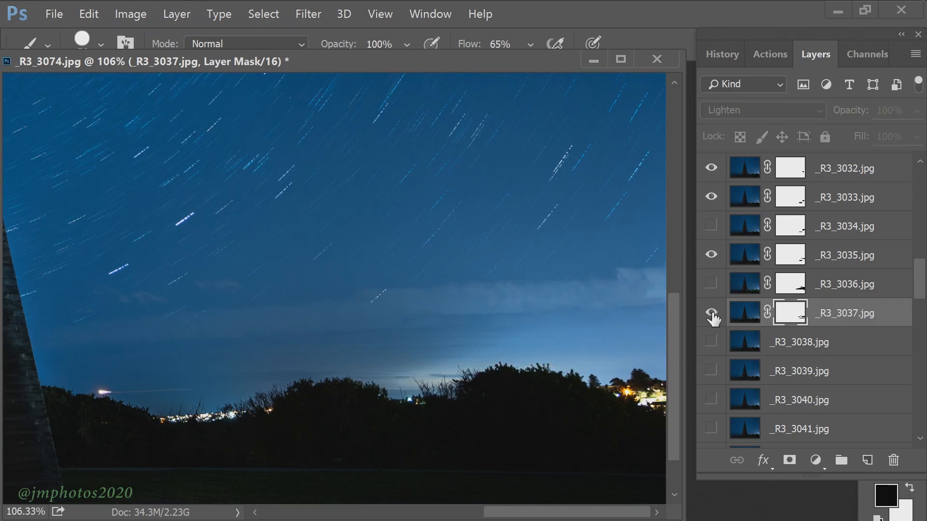
{"action": "scroll", "coordinate": [549, 315], "scroll_direction": "down", "scroll_amount": 10}
{"action": "scroll", "coordinate": [549, 315], "scroll_direction": "up", "scroll_amount": 1}
{"action": "left_click", "coordinate": [710, 313]}
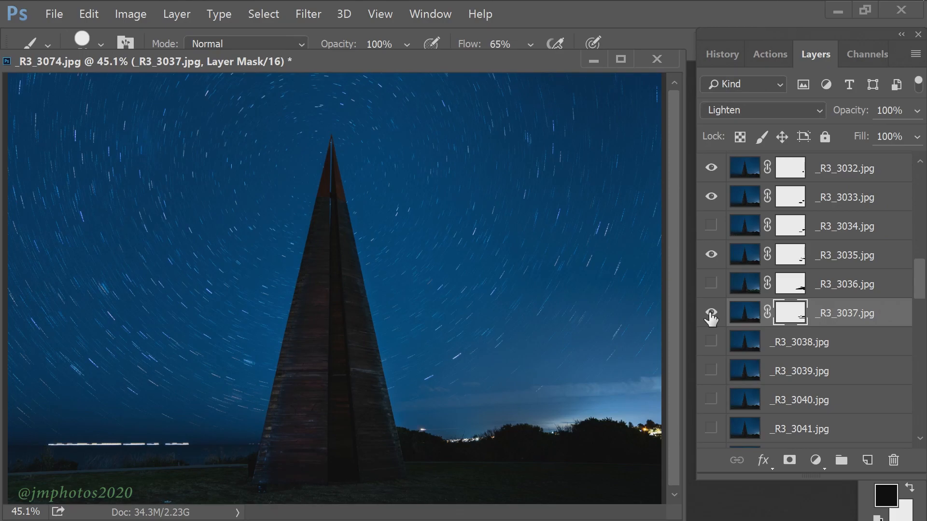
- Show _R3_3038.jpg, add a layer mask to it, and compare the area above the trees with and without the layer
{"action": "left_click", "coordinate": [711, 341]}
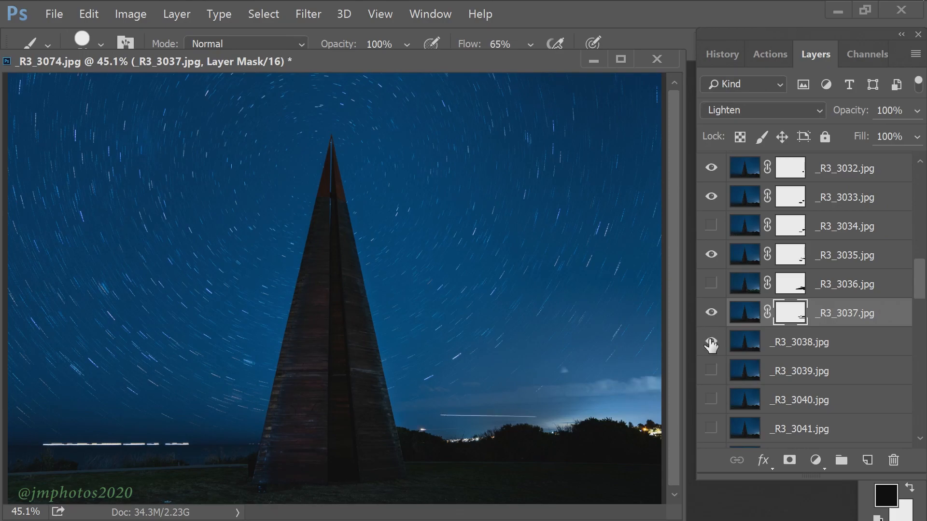
{"action": "left_click", "coordinate": [791, 343]}
{"action": "left_click", "coordinate": [789, 460]}
{"action": "scroll", "coordinate": [596, 428], "scroll_direction": "up", "scroll_amount": 5}
{"action": "scroll", "coordinate": [544, 416], "scroll_direction": "right", "scroll_amount": 5}
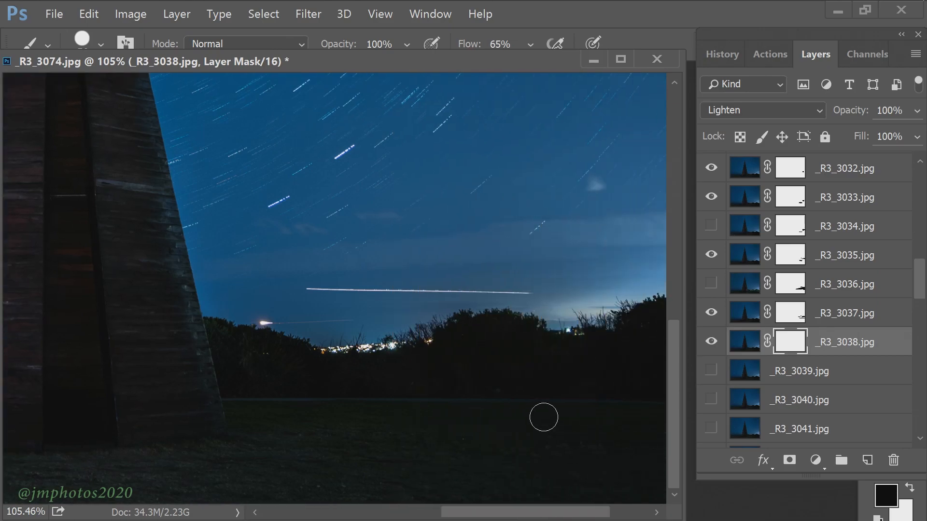
{"action": "scroll", "coordinate": [401, 356], "scroll_direction": "up", "scroll_amount": 3}
{"action": "right_click", "coordinate": [401, 356]}
{"action": "left_click_drag", "start_coordinate": [345, 511], "coordinate": [668, 507]}
{"action": "scroll", "coordinate": [570, 284], "scroll_direction": "down", "scroll_amount": 5}
{"action": "left_click", "coordinate": [712, 343]}
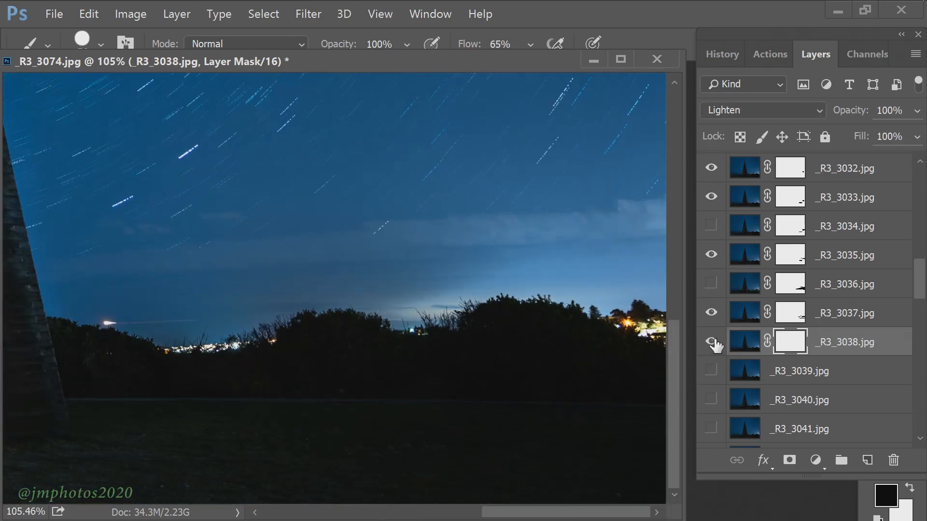
{"action": "left_click", "coordinate": [712, 342]}
- Paint out the small cloud and the cloud band on the _R3_3038.jpg mask
{"action": "left_click", "coordinate": [439, 184]}
{"action": "left_click", "coordinate": [712, 343]}
{"action": "left_click", "coordinate": [711, 343]}
{"action": "mouse_move", "coordinate": [472, 225]}
{"action": "left_mouse_down"}
{"action": "mouse_move", "coordinate": [678, 223]}
{"action": "mouse_move", "coordinate": [646, 207]}
{"action": "left_mouse_up"}
- Paint out the light streak above the trees on the _R3_3038.jpg mask with a smaller brush
{"action": "right_click", "coordinate": [169, 290]}
{"action": "left_click", "coordinate": [169, 290]}
{"action": "left_click_drag", "start_coordinate": [169, 289], "coordinate": [347, 291]}
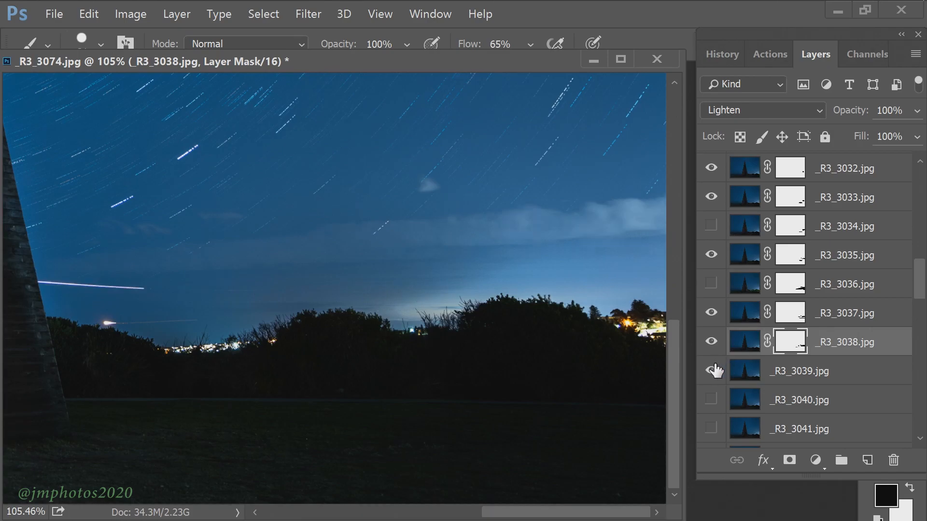
- Add a layer mask to _R3_3039.jpg and paint out the light streak beside the monument and the small cloud
{"action": "left_click", "coordinate": [792, 371]}
{"action": "left_click", "coordinate": [789, 460]}
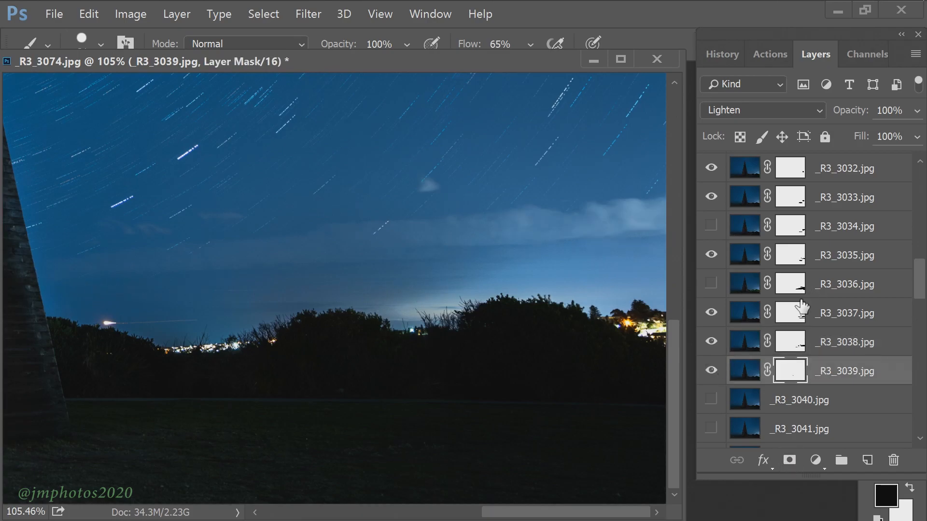
{"action": "left_click", "coordinate": [420, 189]}
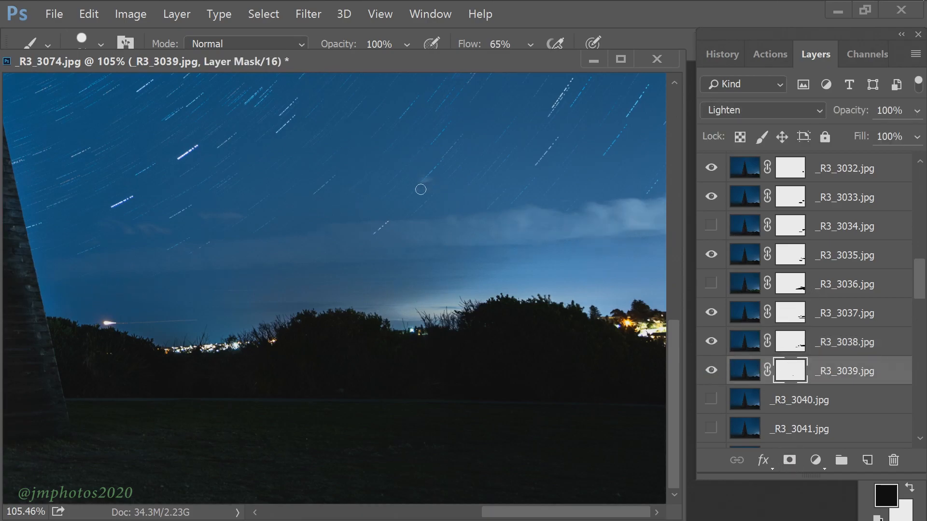
- Paint out the cloud band on the _R3_3039.jpg mask with a larger brush and check the layer in the whole image
{"action": "left_click", "coordinate": [712, 370]}
{"action": "left_click", "coordinate": [711, 370]}
{"action": "right_click", "coordinate": [677, 219]}
{"action": "left_click_drag", "start_coordinate": [678, 219], "coordinate": [687, 407]}
{"action": "mouse_move", "coordinate": [526, 242]}
{"action": "left_mouse_down"}
{"action": "mouse_move", "coordinate": [678, 236]}
{"action": "mouse_move", "coordinate": [628, 210]}
{"action": "left_mouse_up"}
{"action": "left_click_drag", "start_coordinate": [501, 227], "coordinate": [693, 252]}
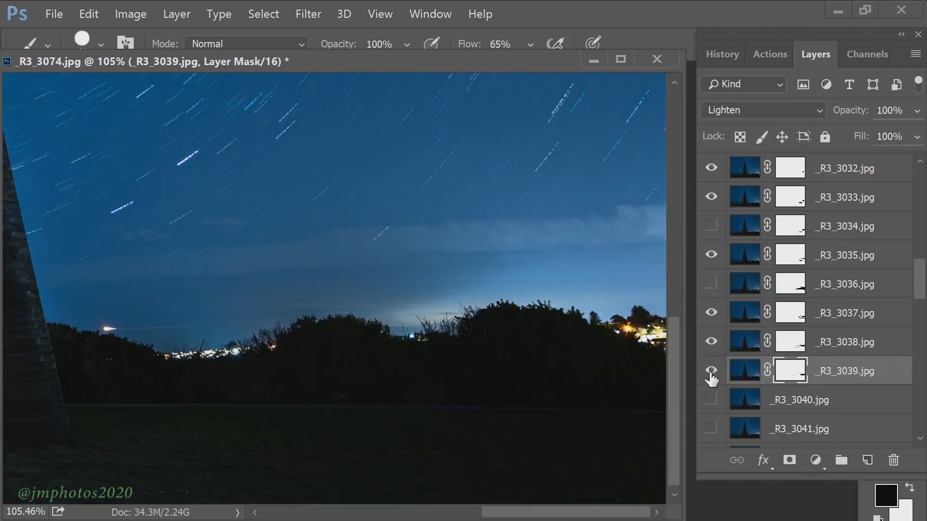
{"action": "key", "text": "ctrl+0"}
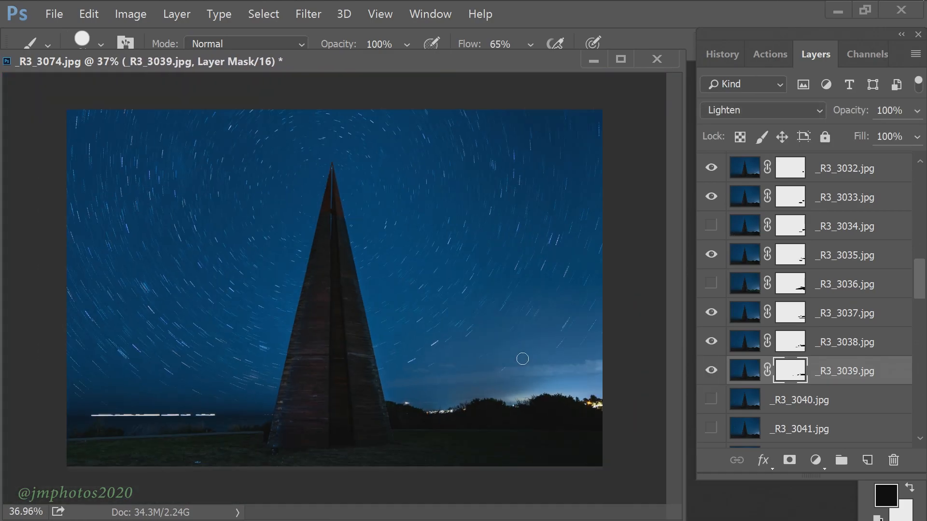
{"action": "left_click", "coordinate": [712, 371]}
- Show _R3_3040.jpg and add a layer mask to it
{"action": "left_click", "coordinate": [711, 401]}
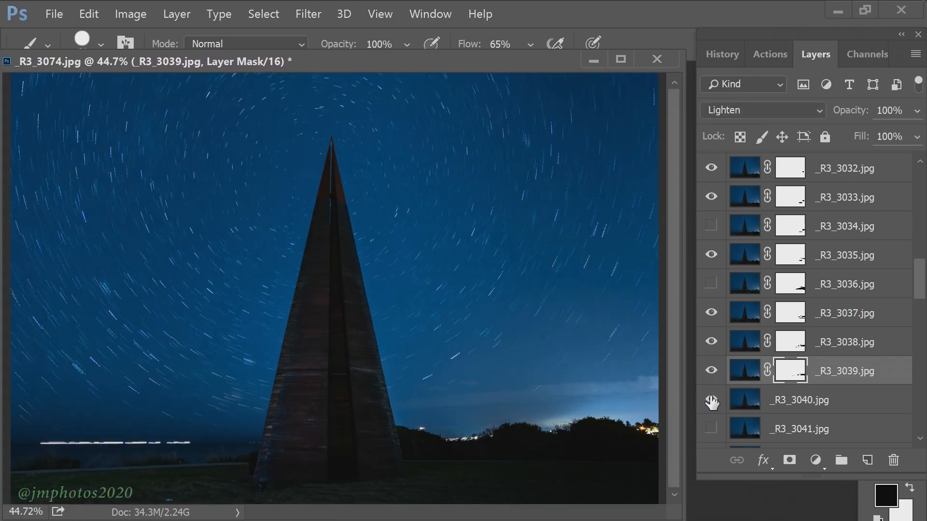
{"action": "left_click", "coordinate": [791, 400]}
{"action": "left_click", "coordinate": [789, 460]}
- Paint out the small cloud in the sky on the _R3_3040.jpg mask with a smaller brush
{"action": "key", "text": "ctrl+plus"}
{"action": "left_click_drag", "start_coordinate": [483, 513], "coordinate": [607, 516]}
{"action": "left_click_drag", "start_coordinate": [676, 349], "coordinate": [678, 417]}
{"action": "right_click", "coordinate": [380, 310]}
{"action": "left_click_drag", "start_coordinate": [589, 278], "coordinate": [575, 279]}
{"action": "left_click_drag", "start_coordinate": [379, 313], "coordinate": [365, 310]}
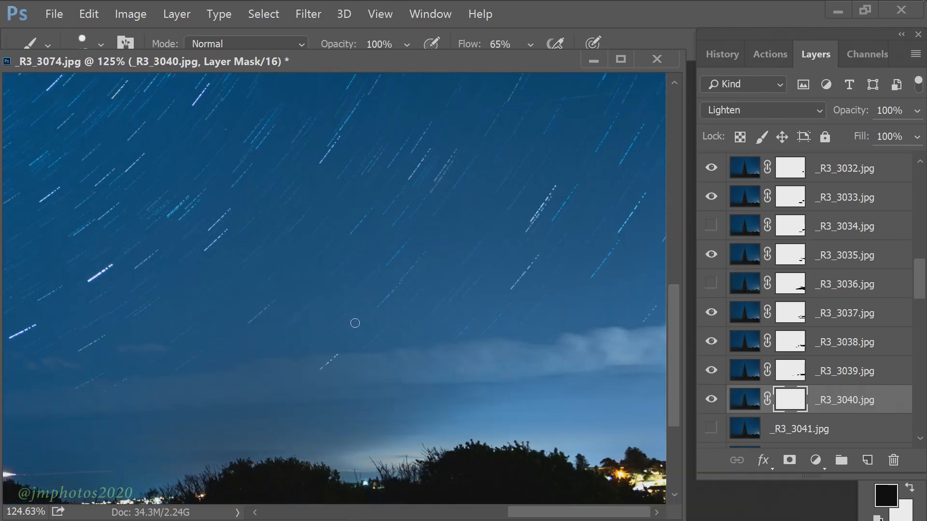
- Paint out the cloud band above the trees on the _R3_3040.jpg mask with a larger brush, comparing with and without the layer
{"action": "left_click", "coordinate": [712, 400]}
{"action": "left_click", "coordinate": [713, 400]}
{"action": "right_click", "coordinate": [296, 376]}
{"action": "left_click_drag", "start_coordinate": [403, 278], "coordinate": [418, 278]}
{"action": "left_click", "coordinate": [280, 368]}
{"action": "left_click", "coordinate": [713, 400]}
{"action": "left_click", "coordinate": [713, 400]}
{"action": "left_click_drag", "start_coordinate": [641, 340], "coordinate": [461, 369]}
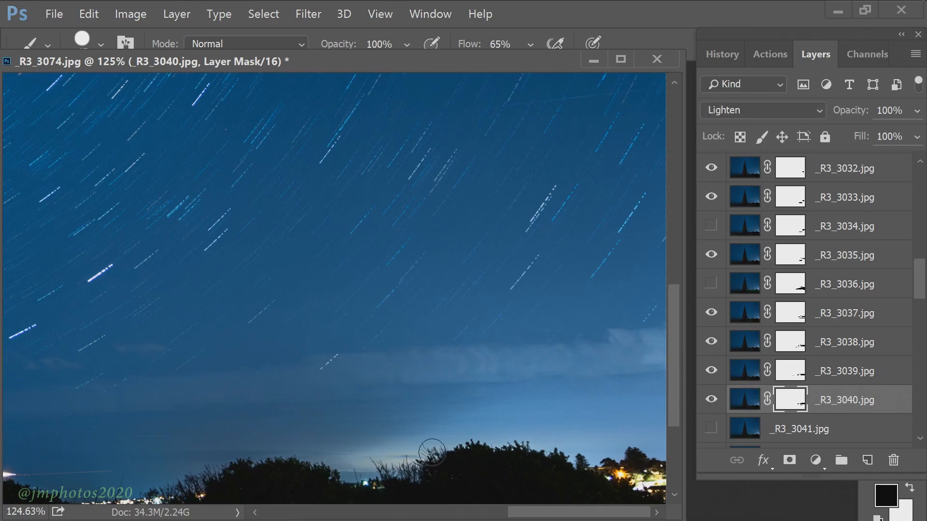
- Check how the masked layers between _R3_3035.jpg and _R3_3039.jpg affect the cloud above the trees
{"action": "key", "text": "alt+bracketright"}
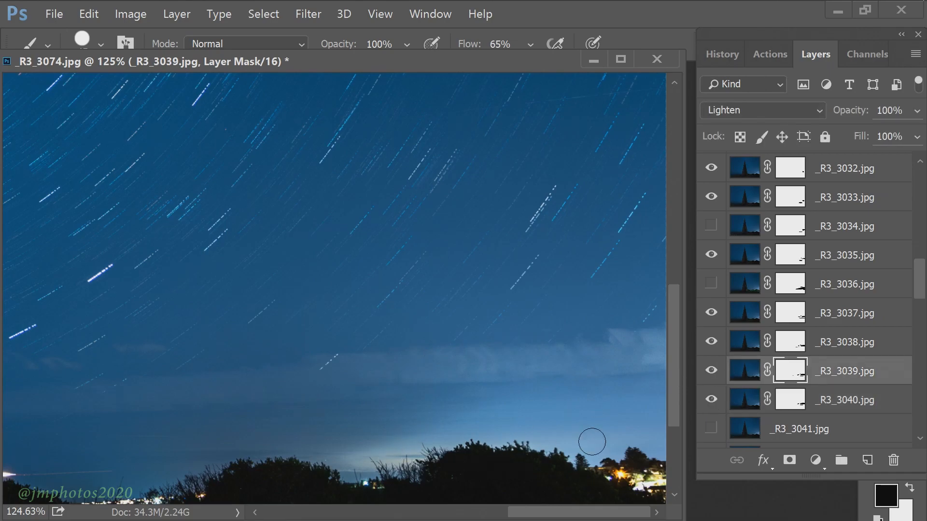
{"action": "left_click", "coordinate": [718, 344]}
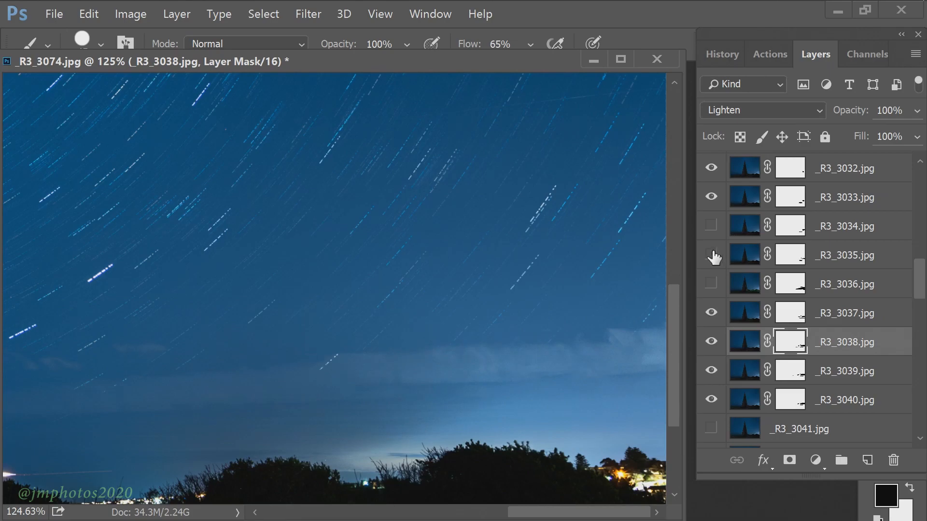
{"action": "scroll", "coordinate": [308, 360], "scroll_direction": "down", "scroll_amount": 5}
{"action": "scroll", "coordinate": [793, 399], "scroll_direction": "down", "scroll_amount": 4}
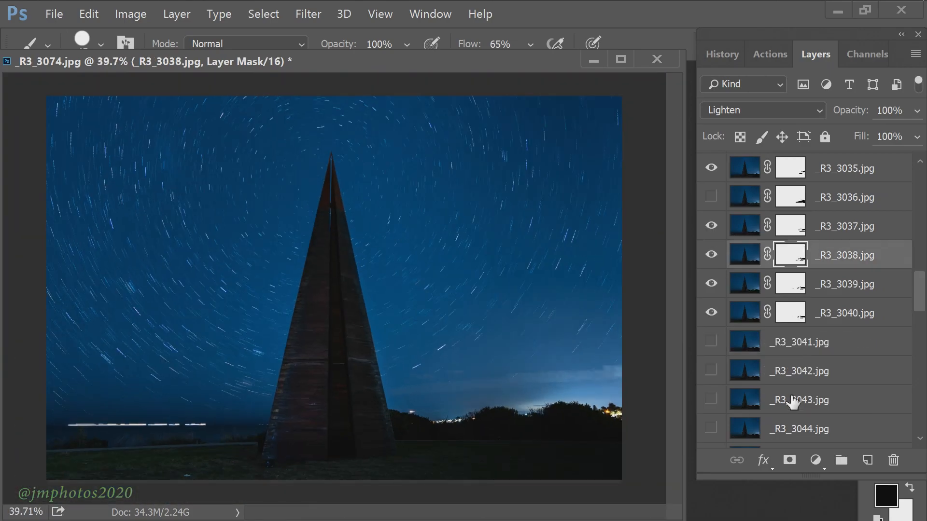
- Show _R3_3041.jpg, add a layer mask to it, and paint out the cloud band above the trees
{"action": "left_click", "coordinate": [711, 284]}
{"action": "left_click", "coordinate": [792, 285]}
{"action": "scroll", "coordinate": [565, 287], "scroll_direction": "up", "scroll_amount": 5}
{"action": "left_click", "coordinate": [677, 341]}
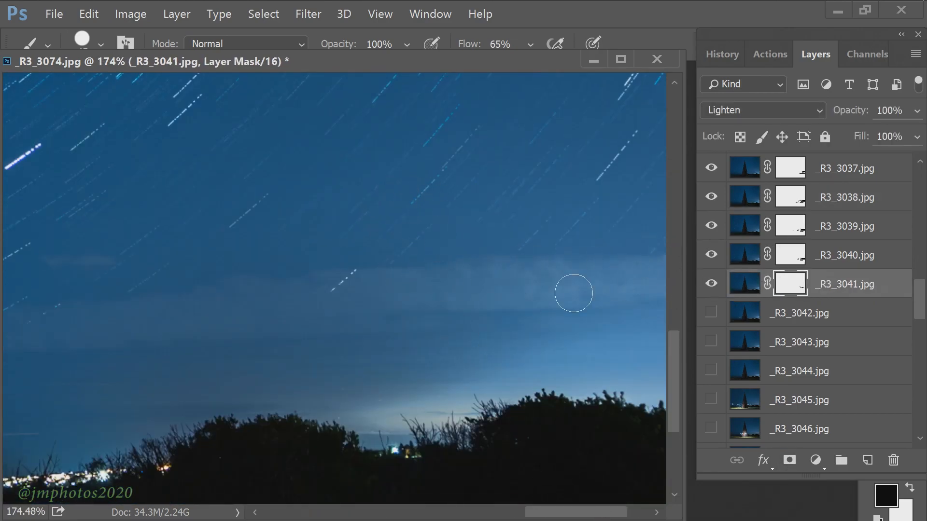
{"action": "left_click_drag", "start_coordinate": [524, 408], "coordinate": [498, 403]}
{"action": "left_click_drag", "start_coordinate": [579, 511], "coordinate": [623, 513]}
{"action": "left_click_drag", "start_coordinate": [563, 261], "coordinate": [608, 230]}
{"action": "left_click_drag", "start_coordinate": [598, 283], "coordinate": [640, 287]}
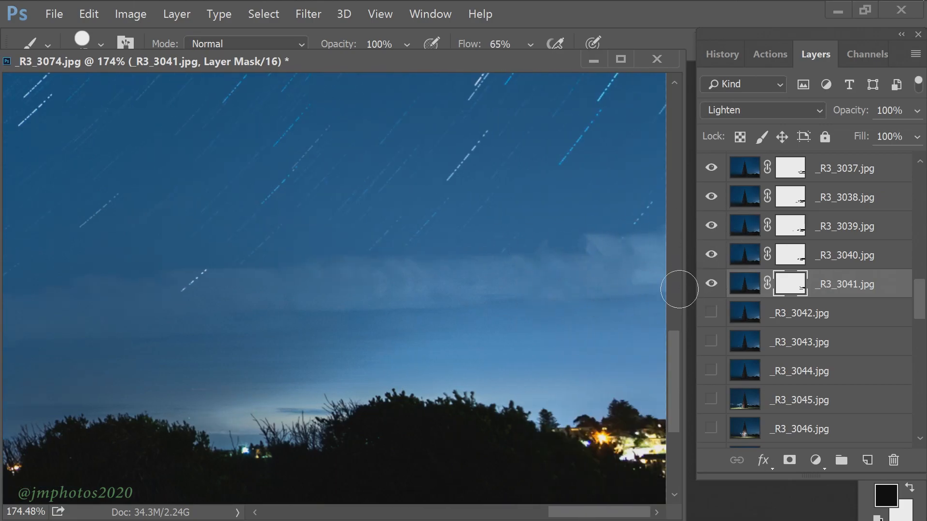
- Paint out the light streak beside the monument on the _R3_3041.jpg mask with a smaller brush
{"action": "scroll", "coordinate": [678, 290], "scroll_direction": "down", "scroll_amount": 3}
{"action": "left_click_drag", "start_coordinate": [605, 511], "coordinate": [453, 512]}
{"action": "scroll", "coordinate": [349, 387], "scroll_direction": "up", "scroll_amount": 10}
{"action": "right_click", "coordinate": [424, 389]}
{"action": "left_click_drag", "start_coordinate": [551, 278], "coordinate": [535, 279]}
{"action": "left_click_drag", "start_coordinate": [384, 373], "coordinate": [363, 372]}
- Show _R3_3042.jpg, add a layer mask to it, and paint out the light streak beside the monument
{"action": "left_click", "coordinate": [713, 313]}
{"action": "left_click", "coordinate": [775, 316]}
{"action": "left_click", "coordinate": [789, 460]}
{"action": "left_click_drag", "start_coordinate": [425, 512], "coordinate": [401, 512]}
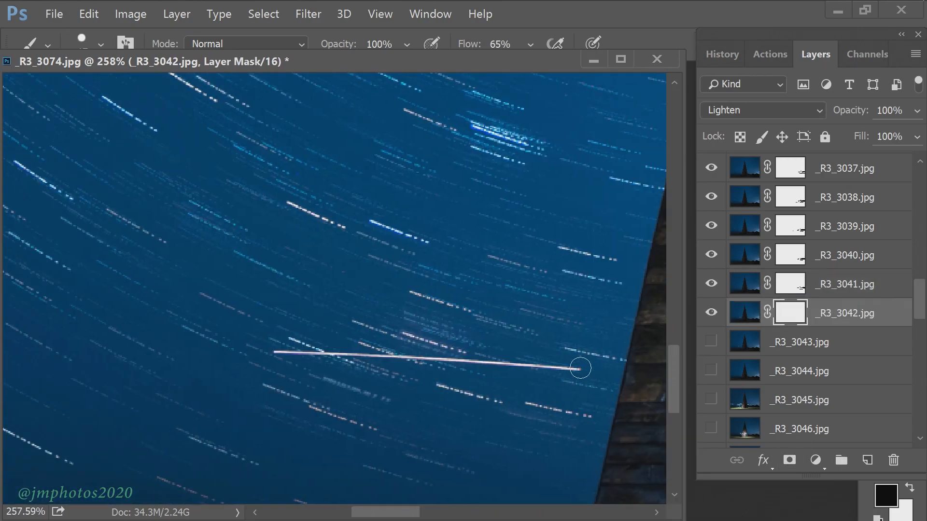
{"action": "left_click_drag", "start_coordinate": [550, 368], "coordinate": [369, 365]}
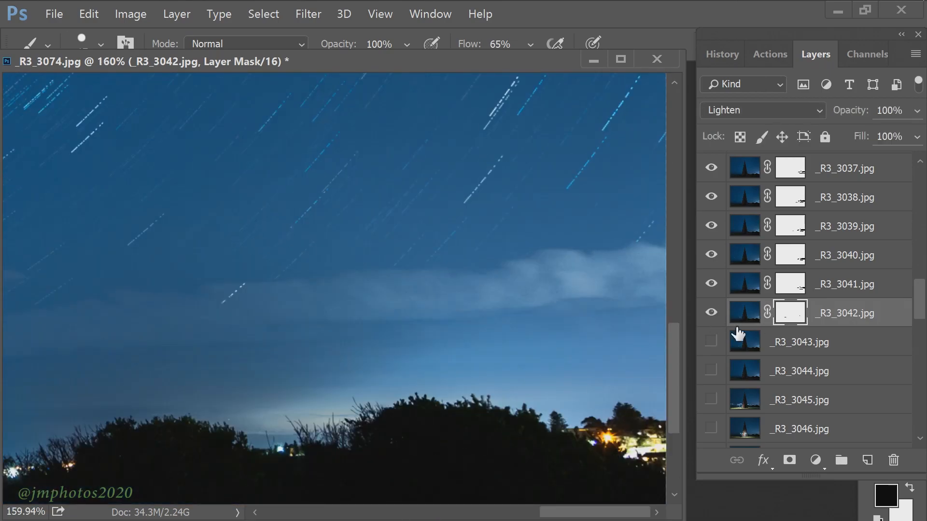
- Compare the sky above the trees with and without _R3_3042.jpg
{"action": "left_click", "coordinate": [712, 313]}
{"action": "left_click", "coordinate": [712, 313]}
{"action": "left_click", "coordinate": [712, 313]}
{"action": "left_click", "coordinate": [711, 313]}
{"action": "left_click", "coordinate": [711, 312]}
{"action": "left_click", "coordinate": [711, 313]}
{"action": "scroll", "coordinate": [365, 416], "scroll_direction": "down", "scroll_amount": 5}
{"action": "left_click", "coordinate": [711, 313]}
{"action": "left_click", "coordinate": [712, 313]}
- Paint out the cloud band on the _R3_3042.jpg mask with a larger brush, and hide _R3_3041.jpg
{"action": "right_click", "coordinate": [579, 323]}
{"action": "left_click_drag", "start_coordinate": [693, 277], "coordinate": [708, 277]}
{"action": "left_click_drag", "start_coordinate": [448, 281], "coordinate": [523, 291]}
{"action": "left_click", "coordinate": [711, 312]}
{"action": "left_click", "coordinate": [711, 313]}
{"action": "left_click", "coordinate": [711, 313]}
{"action": "left_click", "coordinate": [712, 313]}
{"action": "left_click_drag", "start_coordinate": [661, 279], "coordinate": [524, 288]}
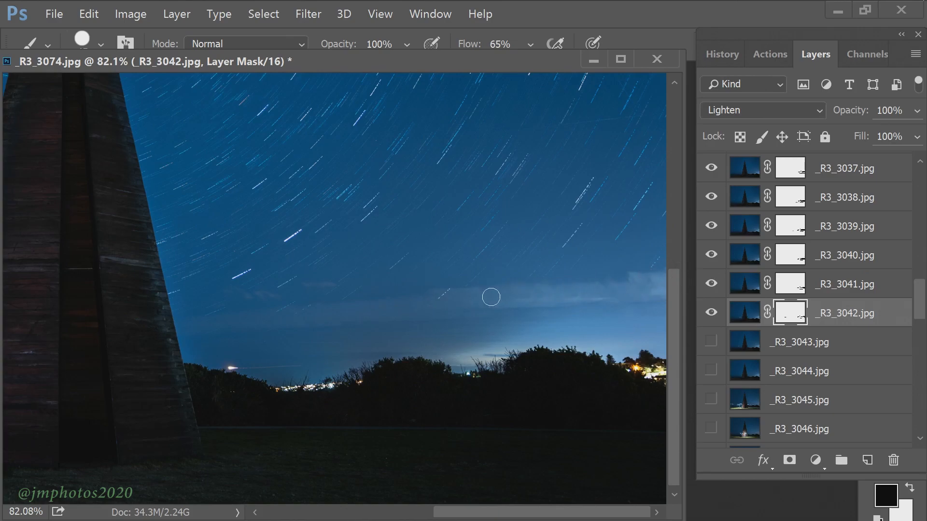
{"action": "scroll", "coordinate": [488, 353], "scroll_direction": "down", "scroll_amount": 4}
{"action": "left_click", "coordinate": [712, 313]}
{"action": "left_click", "coordinate": [712, 312]}
- Show _R3_3043.jpg, add a layer mask to it, and compare the image with and without the layer
{"action": "left_click", "coordinate": [710, 341]}
{"action": "left_click", "coordinate": [710, 341]}
{"action": "left_click", "coordinate": [710, 341]}
{"action": "left_click", "coordinate": [790, 345]}
{"action": "left_click", "coordinate": [789, 460]}
{"action": "scroll", "coordinate": [621, 362], "scroll_direction": "up", "scroll_amount": 4}
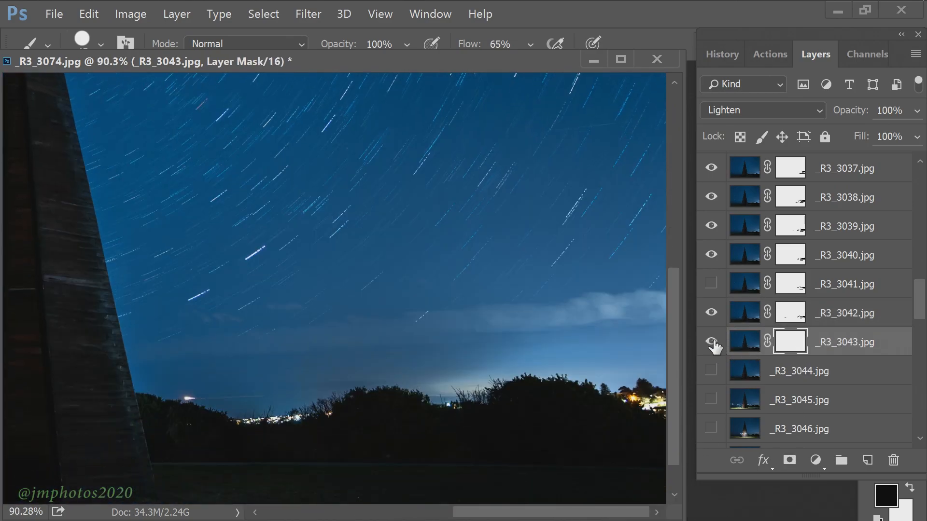
{"action": "left_click", "coordinate": [711, 341]}
{"action": "left_click", "coordinate": [712, 341]}
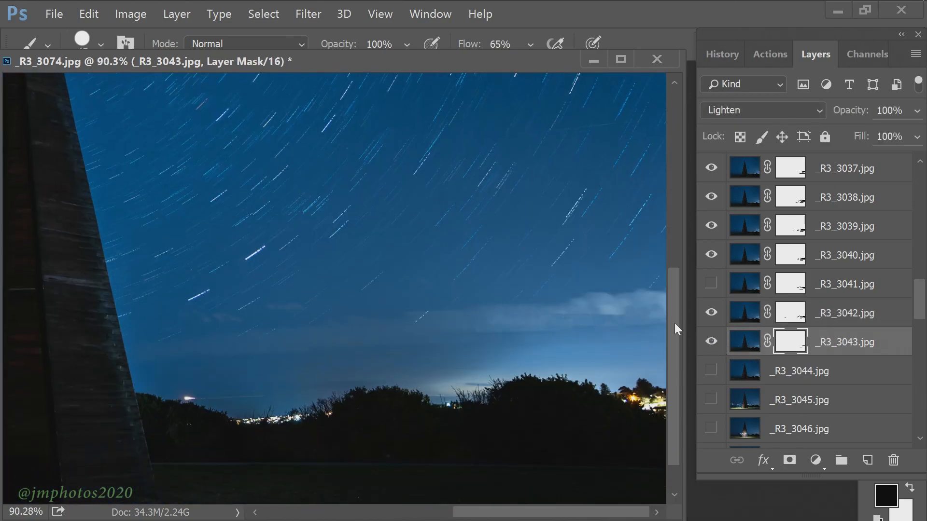
- Paint out the cloud band above the trees on the _R3_3043.jpg mask and compare with and without the layer
{"action": "left_click_drag", "start_coordinate": [592, 300], "coordinate": [661, 297]}
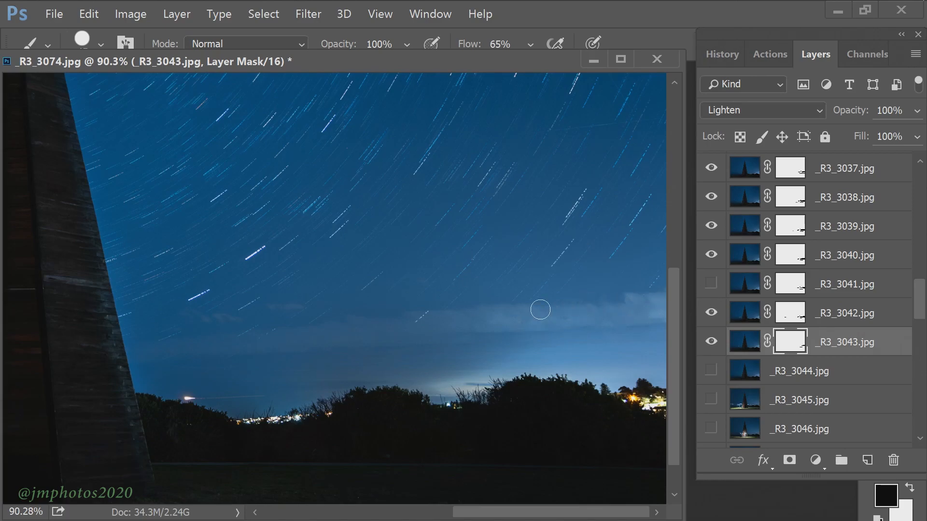
{"action": "left_click", "coordinate": [711, 341]}
{"action": "left_click", "coordinate": [712, 341]}
{"action": "left_click", "coordinate": [712, 341]}
{"action": "left_click", "coordinate": [711, 341]}
{"action": "left_click", "coordinate": [711, 341]}
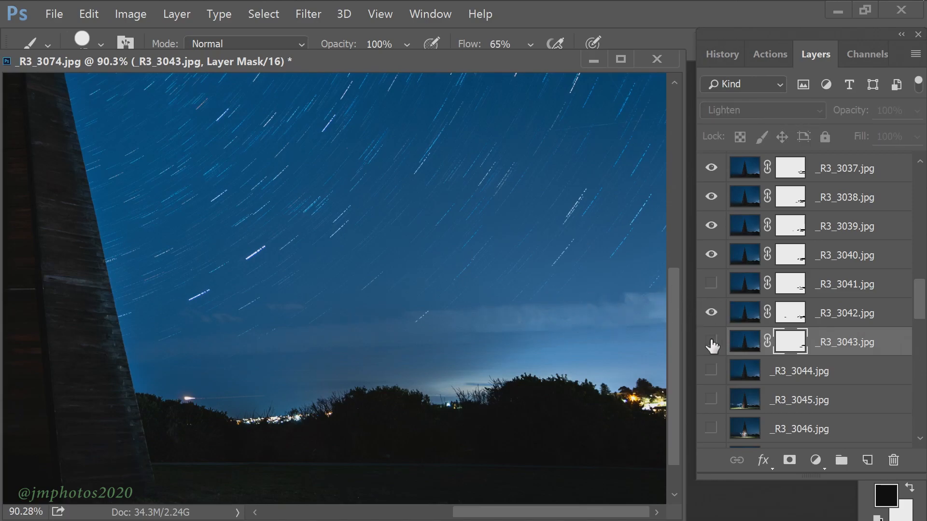
{"action": "left_click", "coordinate": [711, 342]}
{"action": "left_click", "coordinate": [711, 342]}
{"action": "left_click", "coordinate": [712, 342]}
{"action": "left_click", "coordinate": [711, 342]}
{"action": "left_click", "coordinate": [711, 342]}
- Paint out the light streak over the sea on the _R3_3043.jpg mask with a smaller brush
{"action": "scroll", "coordinate": [515, 340], "scroll_direction": "down", "scroll_amount": 8}
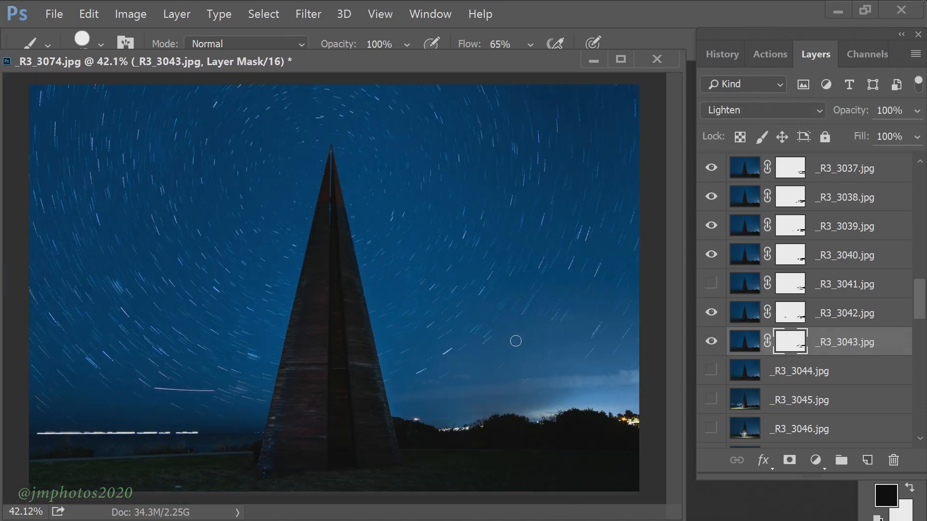
{"action": "scroll", "coordinate": [291, 432], "scroll_direction": "up", "scroll_amount": 6}
{"action": "left_click_drag", "start_coordinate": [211, 452], "coordinate": [422, 517]}
{"action": "scroll", "coordinate": [357, 486], "scroll_direction": "up", "scroll_amount": 3}
{"action": "left_click_drag", "start_coordinate": [673, 309], "coordinate": [673, 394]}
{"action": "left_click_drag", "start_coordinate": [434, 512], "coordinate": [404, 512]}
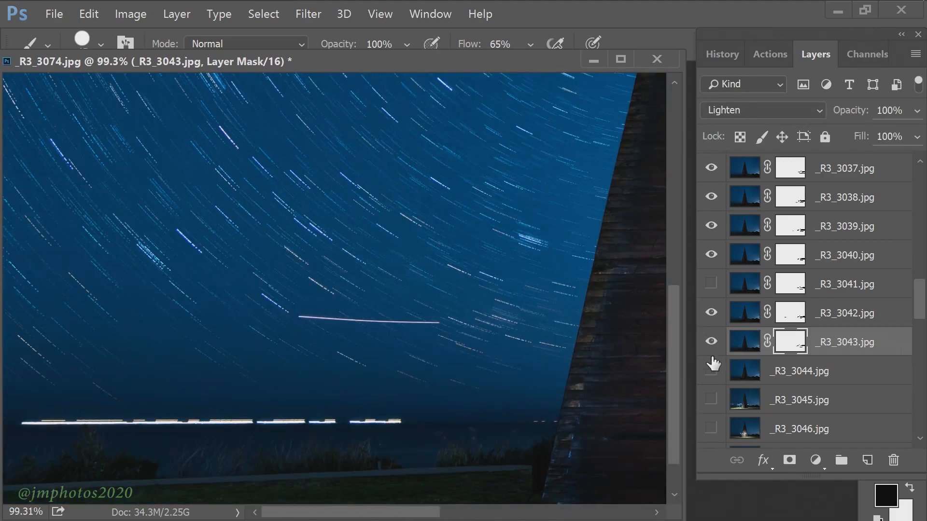
{"action": "left_click", "coordinate": [712, 341]}
{"action": "left_click", "coordinate": [712, 341]}
{"action": "scroll", "coordinate": [449, 362], "scroll_direction": "up", "scroll_amount": 7}
{"action": "right_click", "coordinate": [536, 355]}
{"action": "left_click_drag", "start_coordinate": [615, 278], "coordinate": [598, 279]}
{"action": "mouse_move", "coordinate": [397, 356]}
{"action": "left_mouse_down"}
{"action": "mouse_move", "coordinate": [537, 358]}
{"action": "mouse_move", "coordinate": [270, 349]}
{"action": "left_mouse_up"}
- Show _R3_3044.jpg and add a layer mask to it
{"action": "scroll", "coordinate": [507, 371], "scroll_direction": "down", "scroll_amount": 9}
{"action": "scroll", "coordinate": [507, 371], "scroll_direction": "down", "scroll_amount": 6}
{"action": "left_click", "coordinate": [711, 371]}
{"action": "left_click", "coordinate": [783, 372]}
{"action": "left_click", "coordinate": [789, 460]}
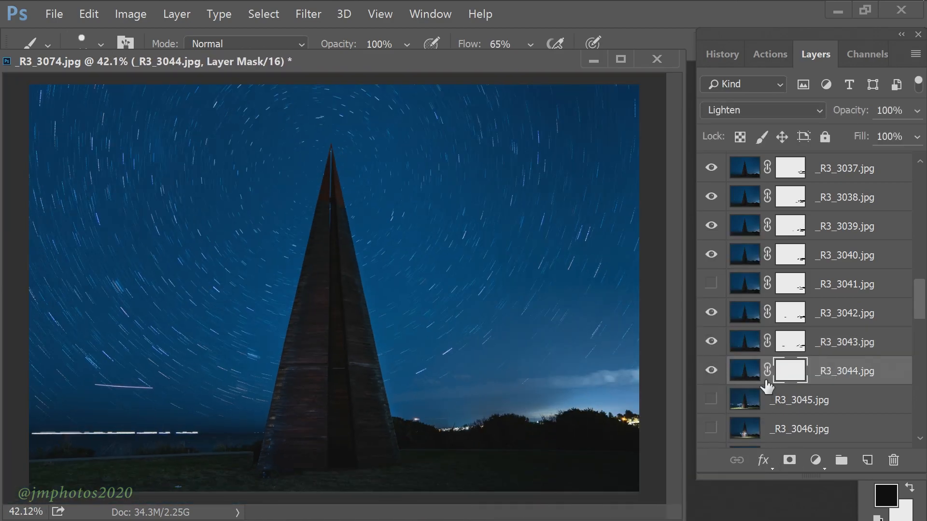
- Paint out the cloud band above the trees on the _R3_3044.jpg mask with a larger brush
{"action": "right_click", "coordinate": [577, 377]}
{"action": "left_click", "coordinate": [724, 275]}
{"action": "left_click", "coordinate": [528, 520]}
{"action": "left_click_drag", "start_coordinate": [638, 381], "coordinate": [606, 378]}
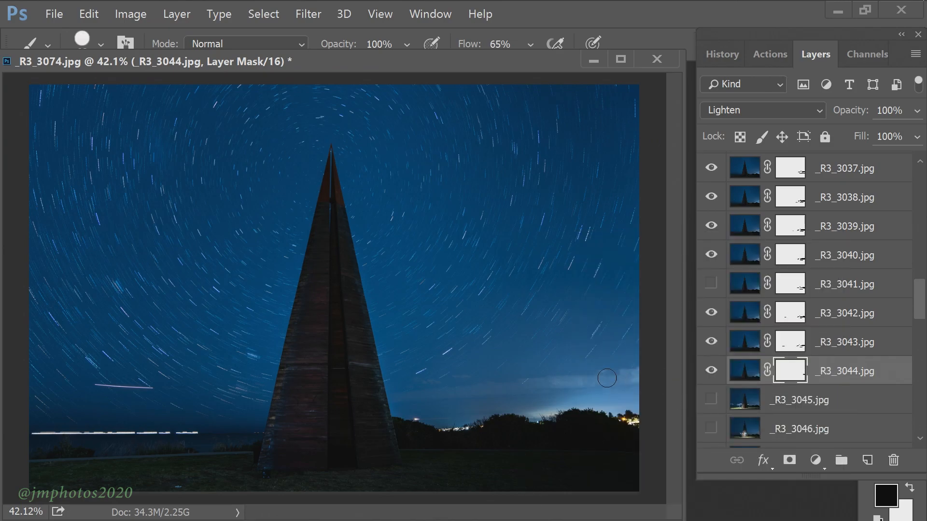
{"action": "left_click", "coordinate": [711, 371]}
- Paint out the bright light streak in the sky above the sea on the _R3_3044.jpg mask with a smaller brush
{"action": "scroll", "coordinate": [479, 515], "scroll_direction": "up", "scroll_amount": 11}
{"action": "left_click_drag", "start_coordinate": [476, 514], "coordinate": [373, 514]}
{"action": "left_click_drag", "start_coordinate": [674, 346], "coordinate": [673, 475]}
{"action": "left_click_drag", "start_coordinate": [367, 514], "coordinate": [346, 513]}
{"action": "scroll", "coordinate": [346, 513], "scroll_direction": "up", "scroll_amount": 7}
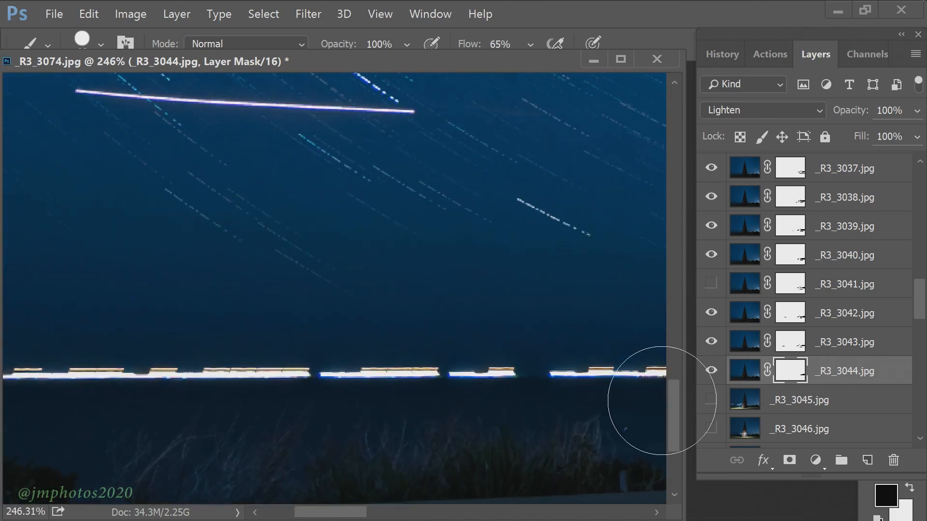
{"action": "scroll", "coordinate": [661, 400], "scroll_direction": "up", "scroll_amount": 5}
{"action": "right_click", "coordinate": [465, 362]}
{"action": "left_click", "coordinate": [79, 323]}
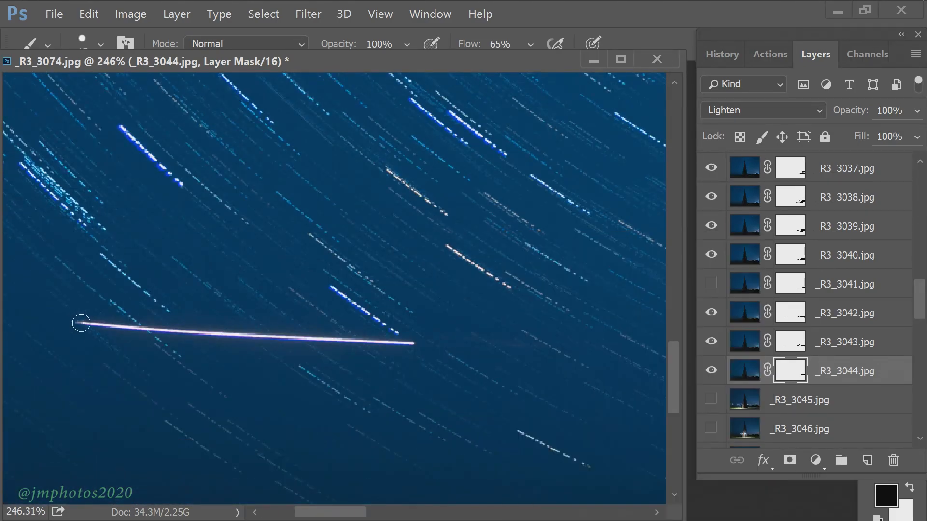
{"action": "left_click_drag", "start_coordinate": [79, 323], "coordinate": [432, 343]}
{"action": "scroll", "coordinate": [150, 343], "scroll_direction": "down", "scroll_amount": 15}
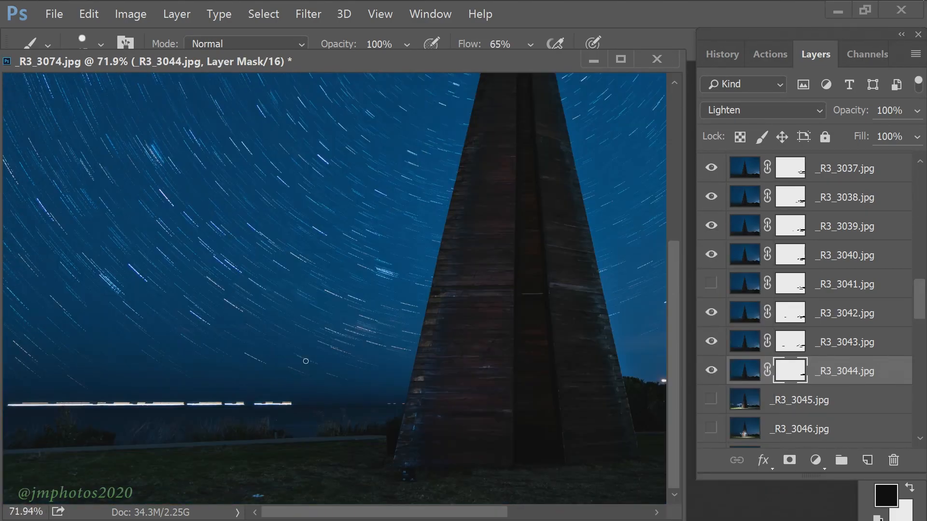
- Show _R3_3045.jpg, add a layer mask and dab over the lights beside the trees with a larger brush
{"action": "left_click", "coordinate": [710, 399]}
{"action": "left_click", "coordinate": [792, 401]}
{"action": "scroll", "coordinate": [791, 401], "scroll_direction": "down", "scroll_amount": 2}
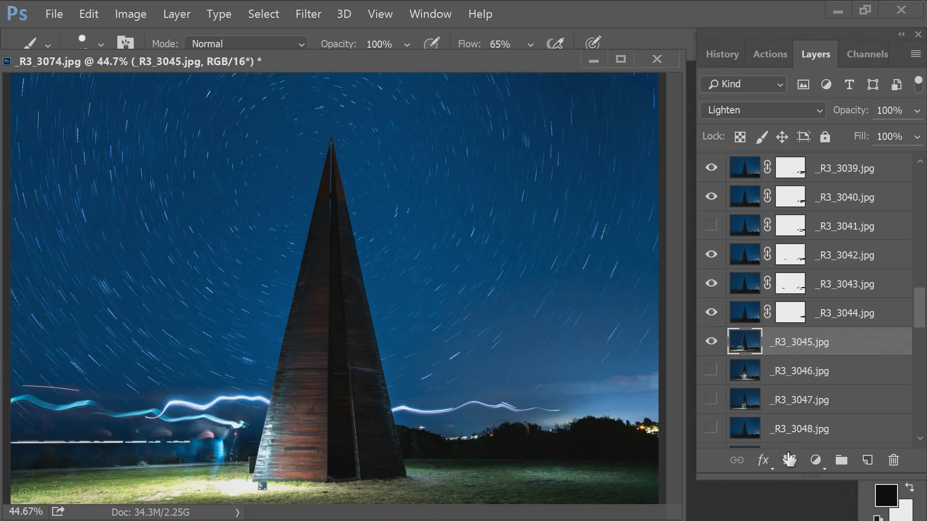
{"action": "left_click", "coordinate": [790, 459]}
{"action": "left_click", "coordinate": [711, 342]}
{"action": "left_click", "coordinate": [712, 342]}
{"action": "right_click", "coordinate": [628, 333]}
{"action": "left_click", "coordinate": [765, 278]}
{"action": "left_click", "coordinate": [628, 423]}
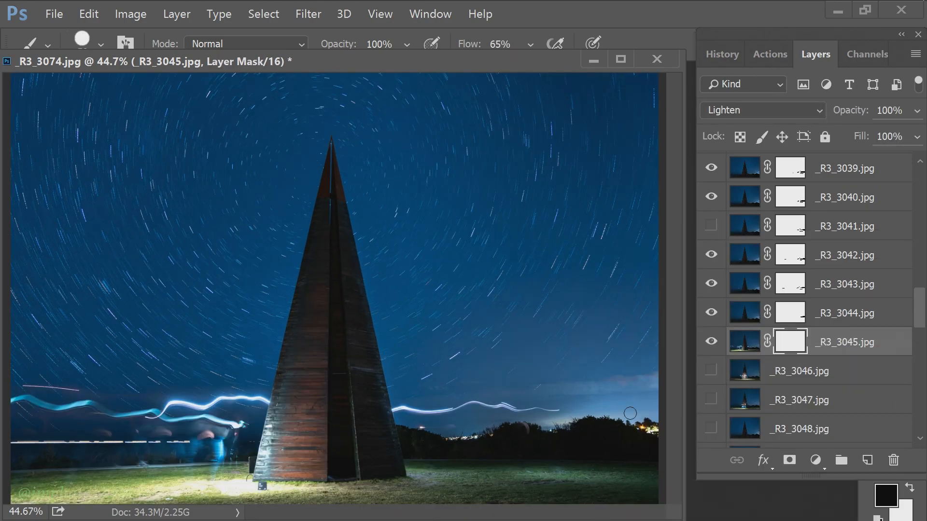
- Hide _R3_3045.jpg, preview _R3_3046.jpg and _R3_3047.jpg but leave both hidden, and show _R3_3048.jpg
{"action": "left_click", "coordinate": [710, 342]}
{"action": "left_click", "coordinate": [710, 371]}
{"action": "left_click", "coordinate": [713, 372]}
{"action": "left_click", "coordinate": [713, 373]}
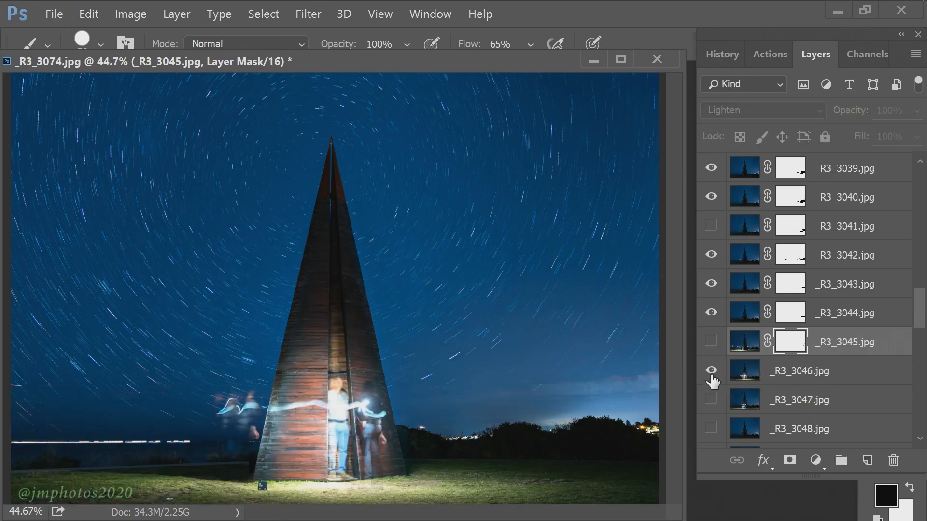
{"action": "left_click", "coordinate": [711, 371]}
{"action": "left_click", "coordinate": [711, 400]}
{"action": "left_click", "coordinate": [711, 429]}
{"action": "left_click", "coordinate": [712, 400]}
- Add a layer mask to _R3_3048.jpg and paint out the cloud band above the trees
{"action": "scroll", "coordinate": [721, 403], "scroll_direction": "down", "scroll_amount": 3}
{"action": "left_click", "coordinate": [796, 343]}
{"action": "left_click", "coordinate": [711, 342]}
{"action": "left_click", "coordinate": [712, 342]}
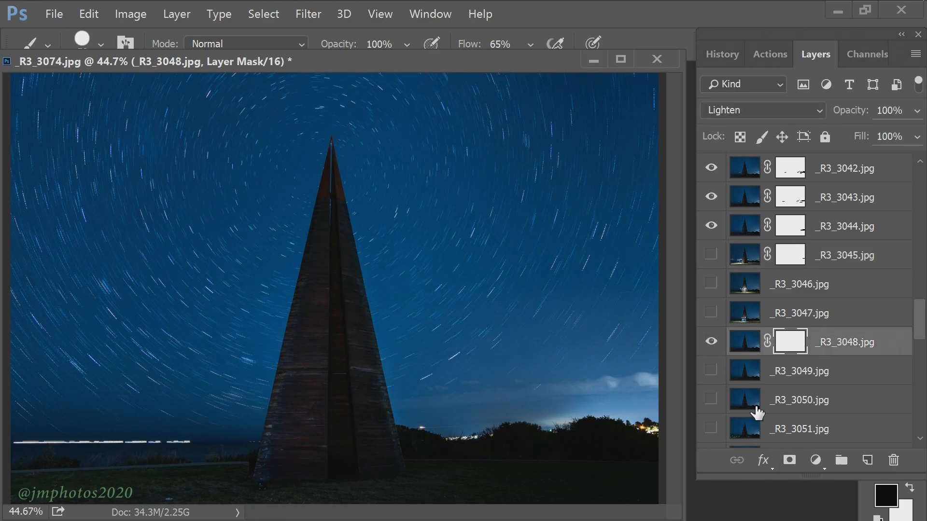
{"action": "left_click_drag", "start_coordinate": [647, 381], "coordinate": [569, 386]}
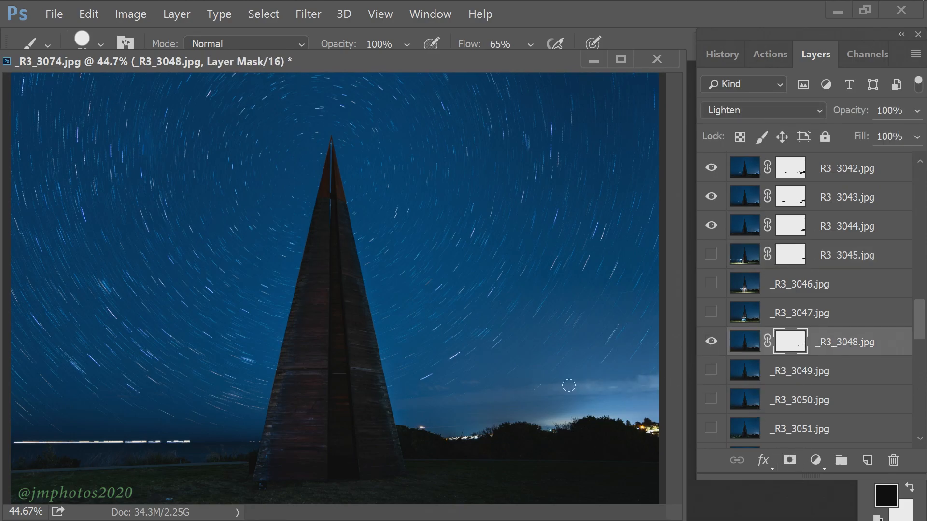
- Show _R3_3049.jpg, add a layer mask and paint out the cloud band above the trees
{"action": "left_click", "coordinate": [714, 370]}
{"action": "left_click", "coordinate": [729, 372]}
{"action": "left_click", "coordinate": [714, 373]}
{"action": "left_click", "coordinate": [714, 373]}
{"action": "left_click", "coordinate": [789, 461]}
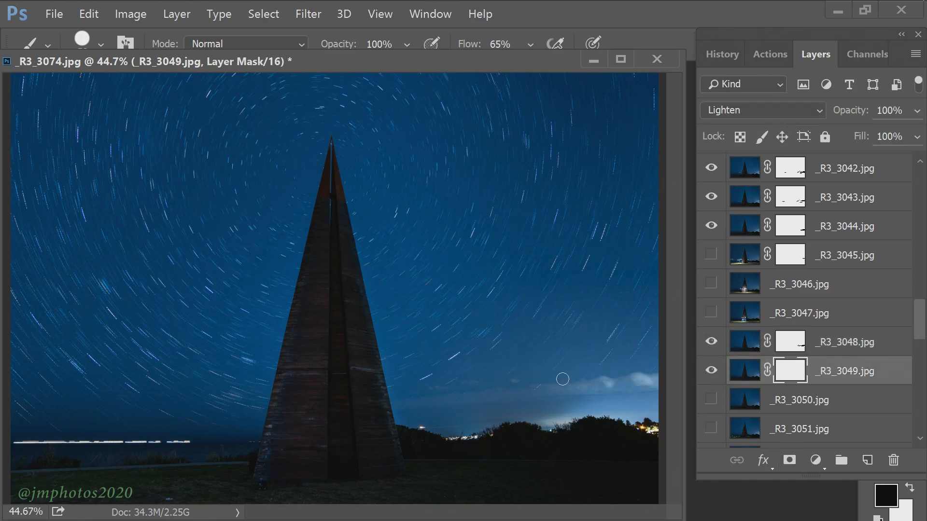
{"action": "left_click", "coordinate": [712, 372]}
{"action": "left_click", "coordinate": [712, 372]}
{"action": "left_click_drag", "start_coordinate": [602, 385], "coordinate": [599, 380]}
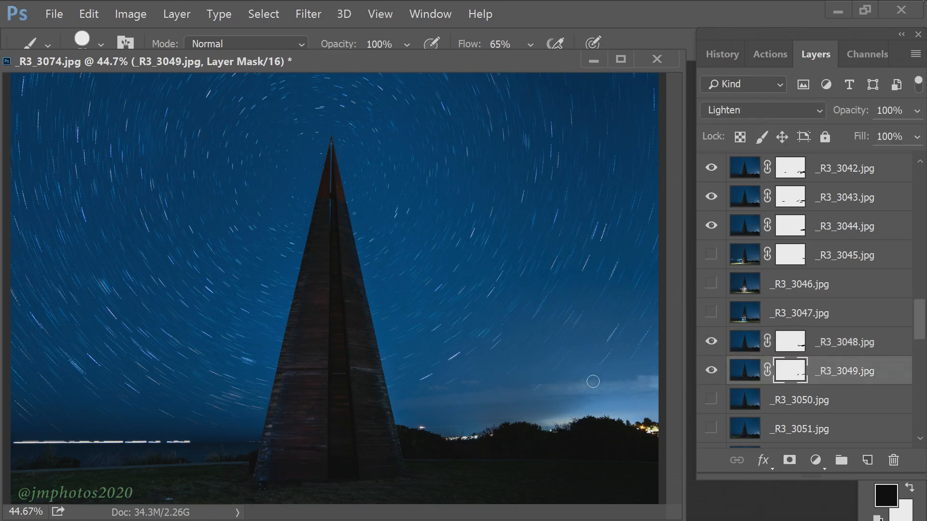
- Show _R3_3050.jpg, add a layer mask and paint out its clouds above the trees
{"action": "left_click", "coordinate": [711, 399]}
{"action": "left_click", "coordinate": [792, 400]}
{"action": "left_click", "coordinate": [790, 460]}
{"action": "scroll", "coordinate": [809, 392], "scroll_direction": "down", "scroll_amount": 3}
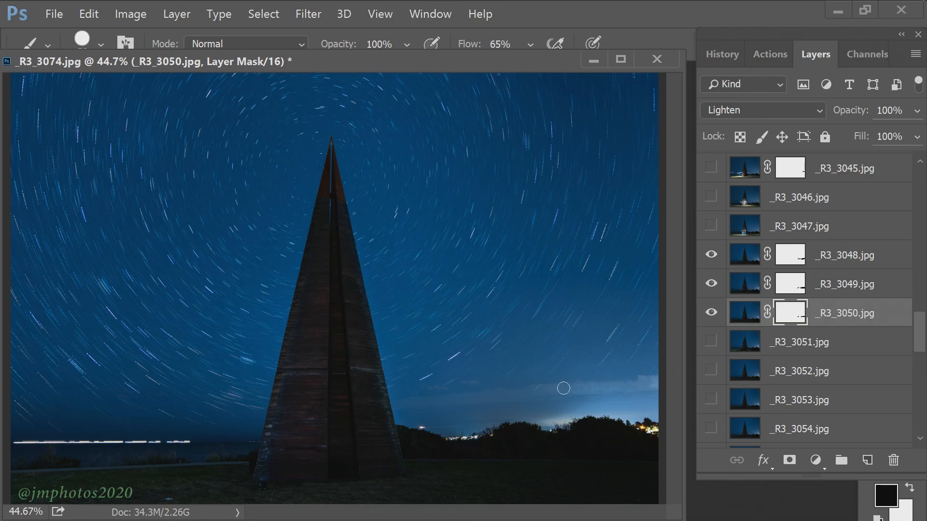
- Preview the image with and without _R3_3051.jpg, leaving that layer hidden
{"action": "left_click", "coordinate": [711, 342]}
{"action": "left_click", "coordinate": [711, 342]}
{"action": "left_click", "coordinate": [711, 342]}
{"action": "left_click", "coordinate": [711, 342]}
- Show _R3_3052.jpg, add a layer mask and paint out the cloud band above the trees
{"action": "left_click", "coordinate": [711, 371]}
{"action": "left_click", "coordinate": [796, 371]}
{"action": "left_click", "coordinate": [790, 461]}
{"action": "left_click", "coordinate": [711, 372]}
{"action": "left_click", "coordinate": [712, 371]}
{"action": "left_click_drag", "start_coordinate": [550, 391], "coordinate": [579, 378]}
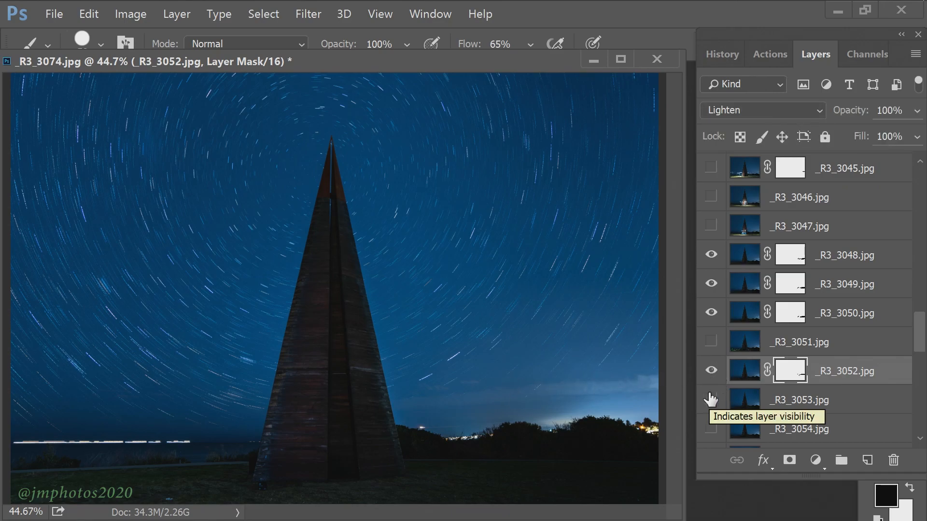
- Show _R3_3053.jpg, add a layer mask and paint out the clouds above the trees
{"action": "left_click", "coordinate": [743, 397]}
{"action": "scroll", "coordinate": [738, 383], "scroll_direction": "down", "scroll_amount": 5}
{"action": "left_click", "coordinate": [712, 255]}
{"action": "left_click", "coordinate": [712, 255]}
{"action": "left_click", "coordinate": [712, 256]}
{"action": "left_click", "coordinate": [789, 460]}
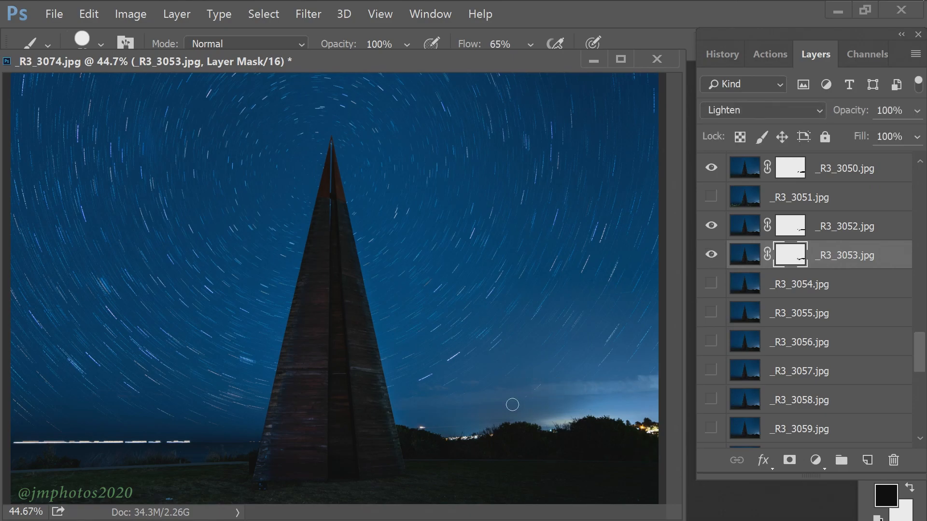
- Show _R3_3054.jpg, add a layer mask and paint out the cloud band above the trees
{"action": "left_click", "coordinate": [711, 284]}
{"action": "left_click", "coordinate": [792, 290]}
{"action": "left_click", "coordinate": [789, 460]}
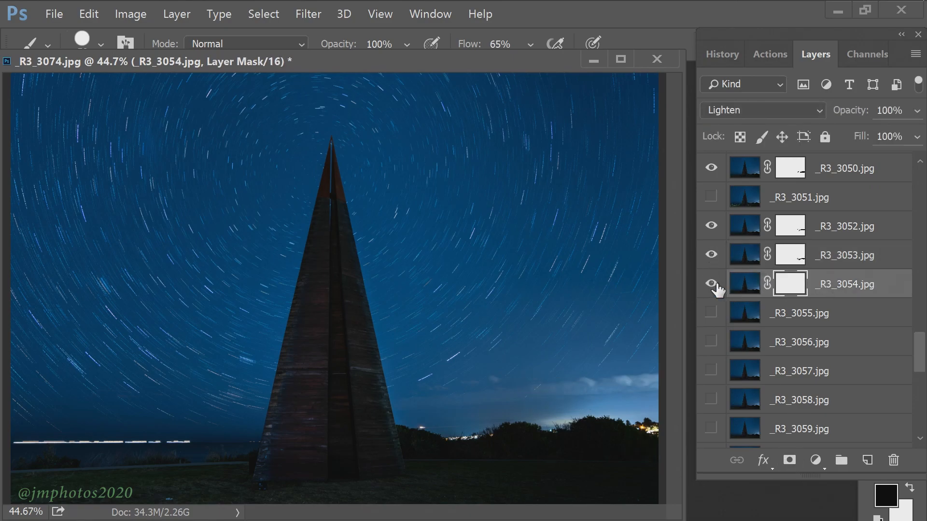
{"action": "left_click_drag", "start_coordinate": [594, 389], "coordinate": [625, 378]}
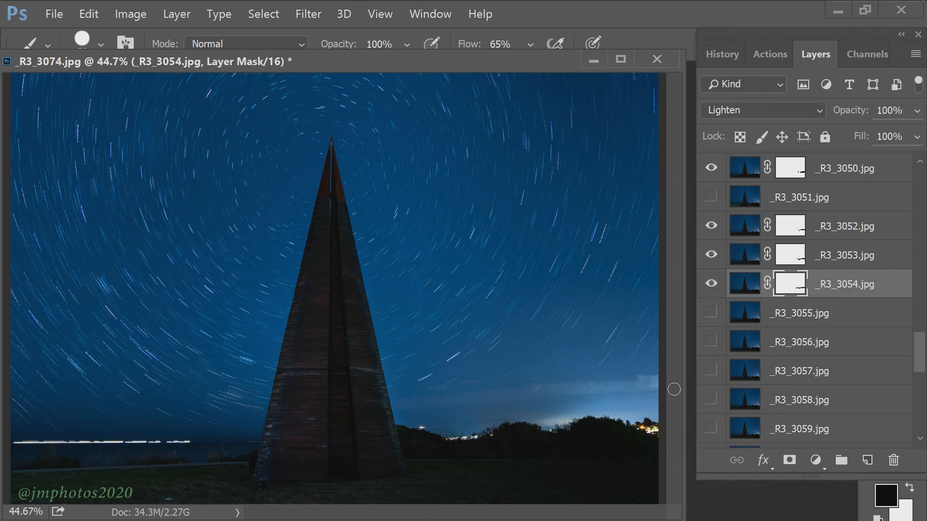
- Compare the image with and without _R3_3054.jpg and _R3_3055.jpg
{"action": "left_click", "coordinate": [711, 313]}
{"action": "left_click", "coordinate": [711, 284]}
{"action": "left_click", "coordinate": [711, 313]}
{"action": "left_click", "coordinate": [710, 284]}
{"action": "left_click", "coordinate": [711, 284]}
{"action": "left_click", "coordinate": [711, 284]}
{"action": "left_click", "coordinate": [711, 284]}
- Show _R3_3055.jpg, mask out its cloud band above the trees and compare with and without the layer
{"action": "left_click", "coordinate": [711, 314]}
{"action": "left_click", "coordinate": [784, 318]}
{"action": "left_click", "coordinate": [789, 460]}
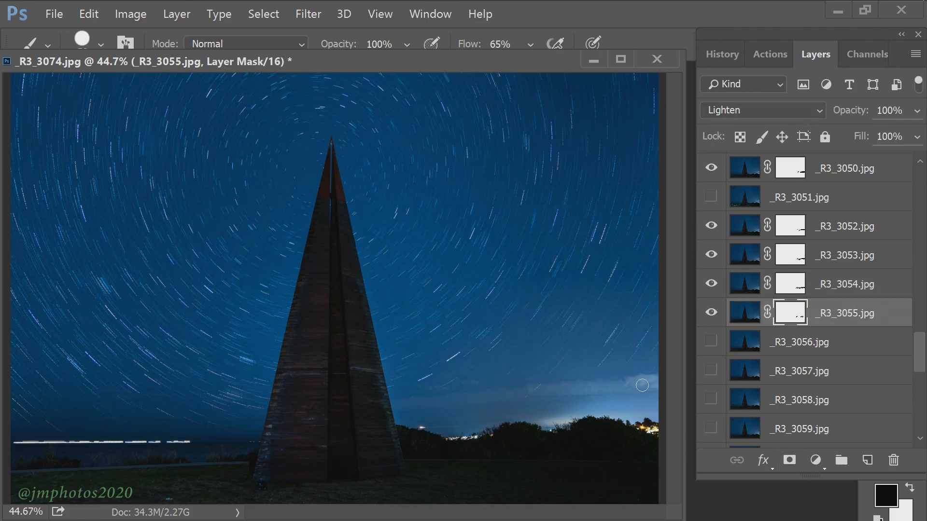
{"action": "left_click", "coordinate": [710, 314]}
{"action": "left_click", "coordinate": [710, 313]}
{"action": "left_click", "coordinate": [711, 313]}
{"action": "left_click", "coordinate": [711, 313]}
- Show _R3_3056.jpg, add a layer mask to it and compare with and without the layer
{"action": "left_click", "coordinate": [711, 342]}
{"action": "left_click", "coordinate": [799, 343]}
{"action": "left_click", "coordinate": [790, 460]}
{"action": "left_click", "coordinate": [711, 342]}
{"action": "left_click", "coordinate": [711, 342]}
- Paint out the cloud band above the trees on the _R3_3056.jpg mask and check it against the hidden layer
{"action": "scroll", "coordinate": [489, 390], "scroll_direction": "up", "scroll_amount": 3}
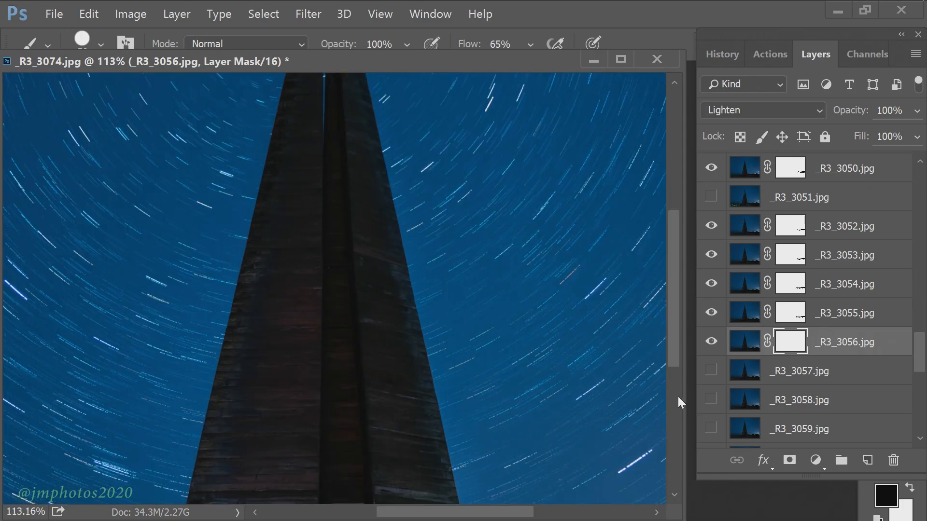
{"action": "left_click_drag", "start_coordinate": [674, 338], "coordinate": [674, 460]}
{"action": "left_click_drag", "start_coordinate": [512, 511], "coordinate": [607, 511]}
{"action": "left_click", "coordinate": [712, 342]}
{"action": "left_click", "coordinate": [713, 342]}
{"action": "left_click", "coordinate": [364, 185]}
{"action": "left_click", "coordinate": [710, 342]}
{"action": "left_click", "coordinate": [711, 342]}
{"action": "scroll", "coordinate": [483, 338], "scroll_direction": "right", "scroll_amount": 3}
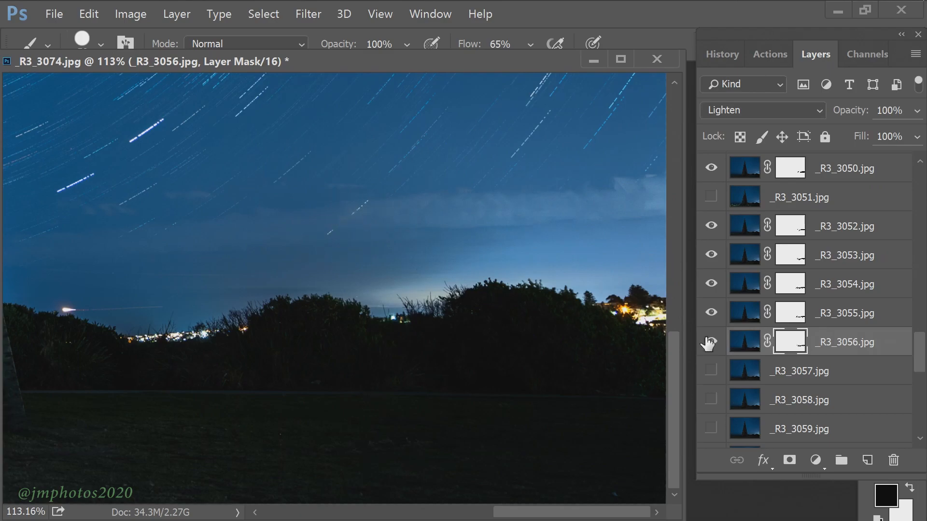
- Show _R3_3057.jpg, reduce the brush size and mask out the small cloud patches above the trees
{"action": "left_click", "coordinate": [711, 371]}
{"action": "left_click", "coordinate": [769, 372]}
{"action": "right_click", "coordinate": [385, 283]}
{"action": "left_click_drag", "start_coordinate": [516, 278], "coordinate": [503, 278]}
{"action": "left_click_drag", "start_coordinate": [194, 193], "coordinate": [234, 186]}
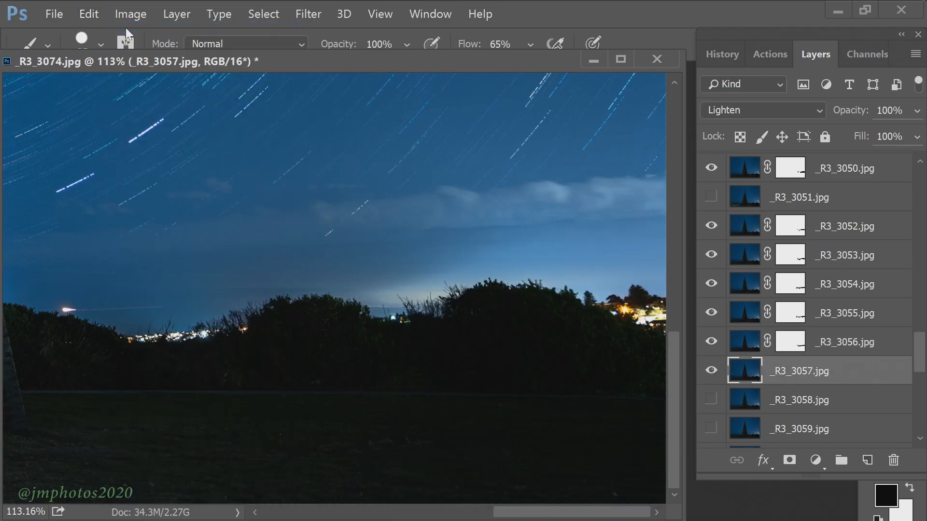
{"action": "left_click", "coordinate": [789, 459]}
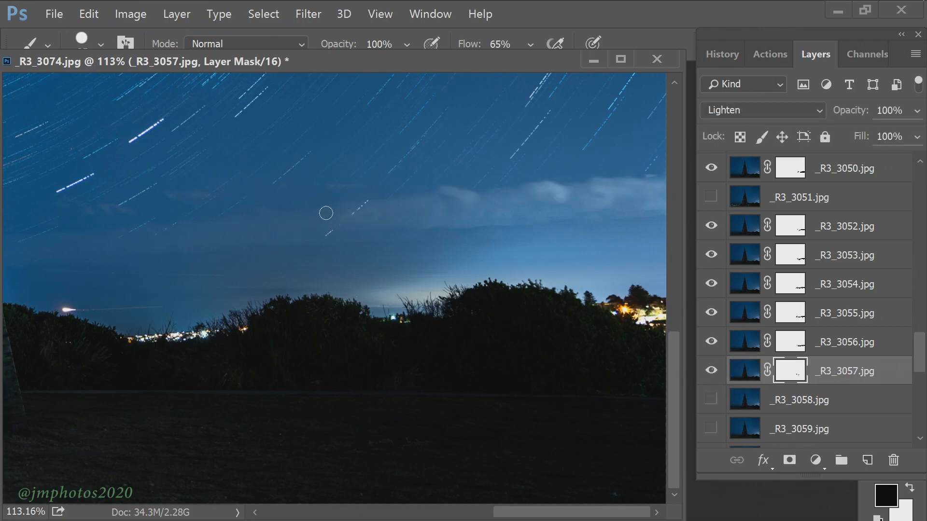
- Paint out the wide cloud band above the trees on the _R3_3057.jpg mask with a larger brush
{"action": "left_click", "coordinate": [715, 370]}
{"action": "left_click", "coordinate": [715, 371]}
{"action": "right_click", "coordinate": [596, 226]}
{"action": "left_click_drag", "start_coordinate": [716, 273], "coordinate": [729, 273]}
{"action": "mouse_move", "coordinate": [639, 217]}
{"action": "left_mouse_down"}
{"action": "mouse_move", "coordinate": [542, 204]}
{"action": "mouse_move", "coordinate": [596, 206]}
{"action": "mouse_move", "coordinate": [539, 219]}
{"action": "left_mouse_up"}
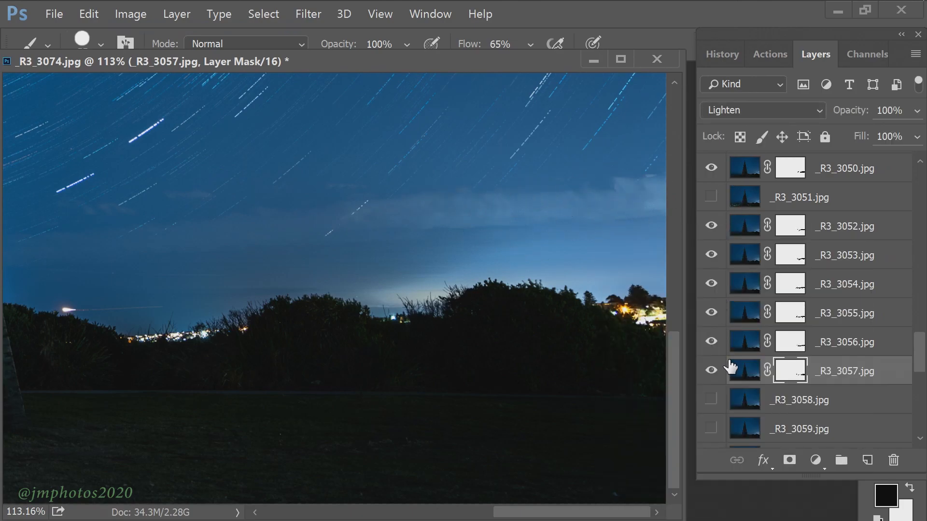
- Show _R3_3058.jpg, add a layer mask, compare the image with and without the layer, and leave it hidden
{"action": "left_click", "coordinate": [711, 399]}
{"action": "left_click", "coordinate": [786, 399]}
{"action": "left_click", "coordinate": [789, 459]}
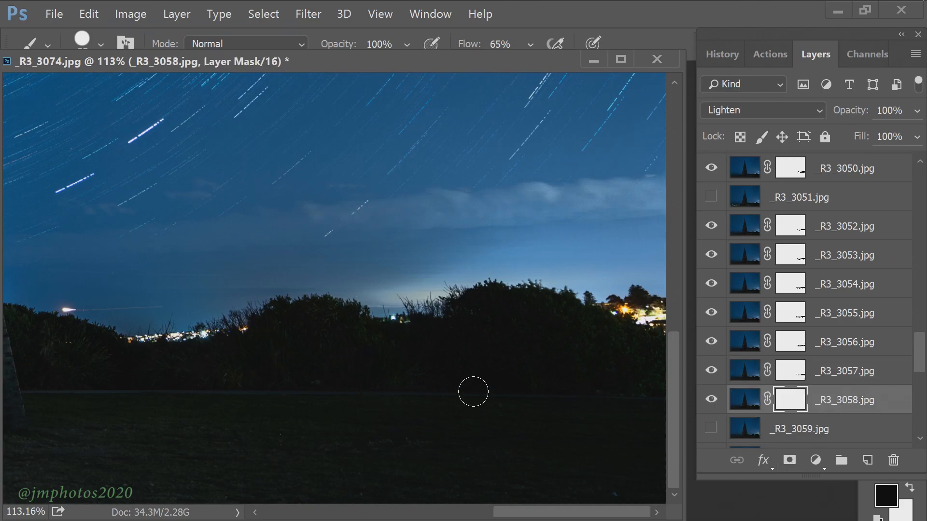
{"action": "scroll", "coordinate": [473, 391], "scroll_direction": "down", "scroll_amount": 3}
{"action": "left_click", "coordinate": [711, 399]}
{"action": "left_click", "coordinate": [711, 400]}
{"action": "left_click", "coordinate": [711, 400]}
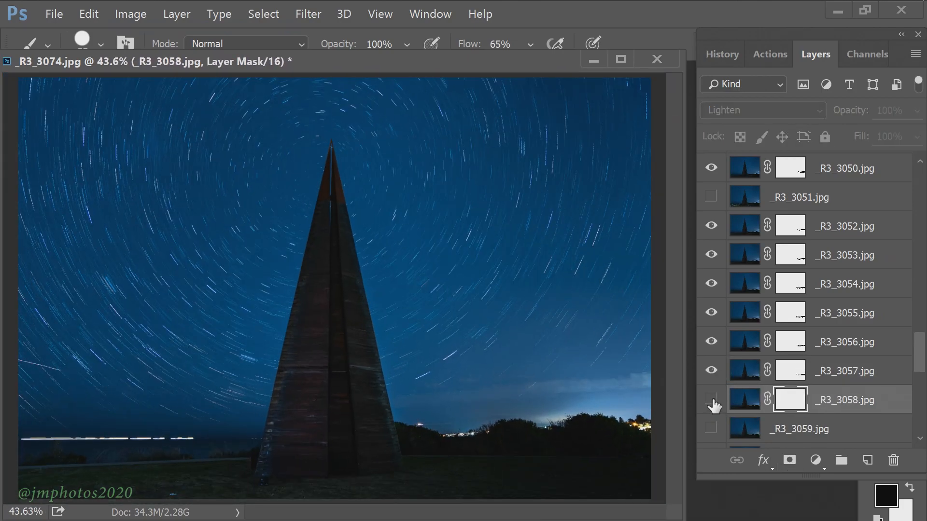
{"action": "left_click", "coordinate": [711, 401]}
{"action": "left_click", "coordinate": [711, 400]}
- Paint out the aircraft trail among the stars on the _R3_3057.jpg mask with a 12 px brush
{"action": "left_click", "coordinate": [789, 371]}
{"action": "scroll", "coordinate": [384, 382], "scroll_direction": "up", "scroll_amount": 2}
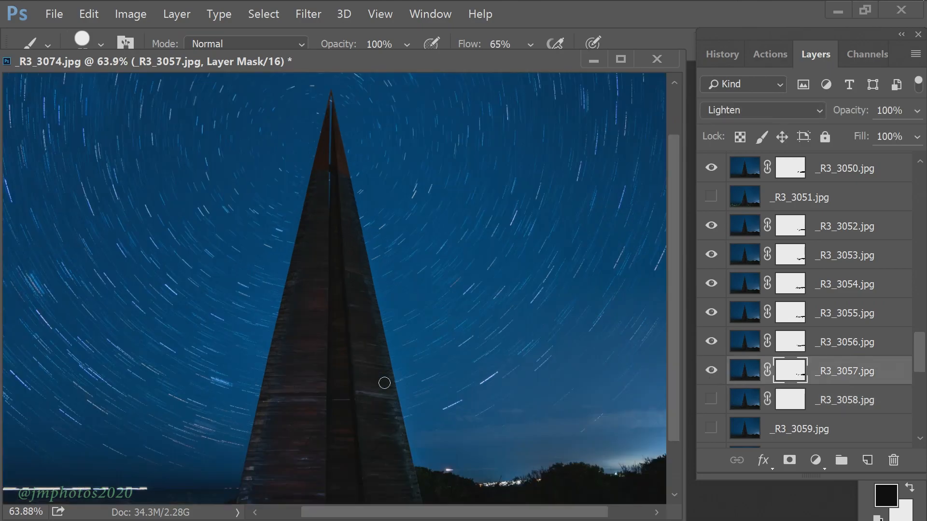
{"action": "scroll", "coordinate": [385, 383], "scroll_direction": "up", "scroll_amount": 6}
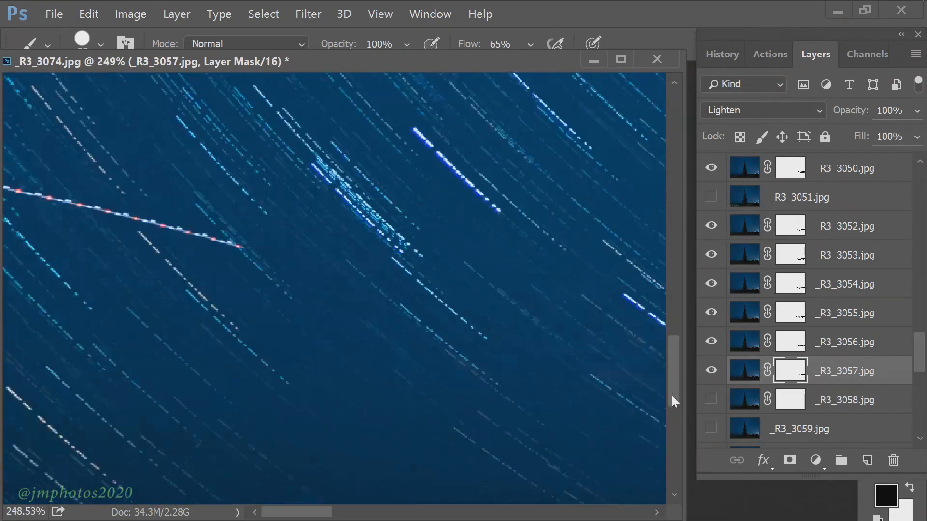
{"action": "left_click_drag", "start_coordinate": [672, 396], "coordinate": [673, 388]}
{"action": "right_click", "coordinate": [496, 306]}
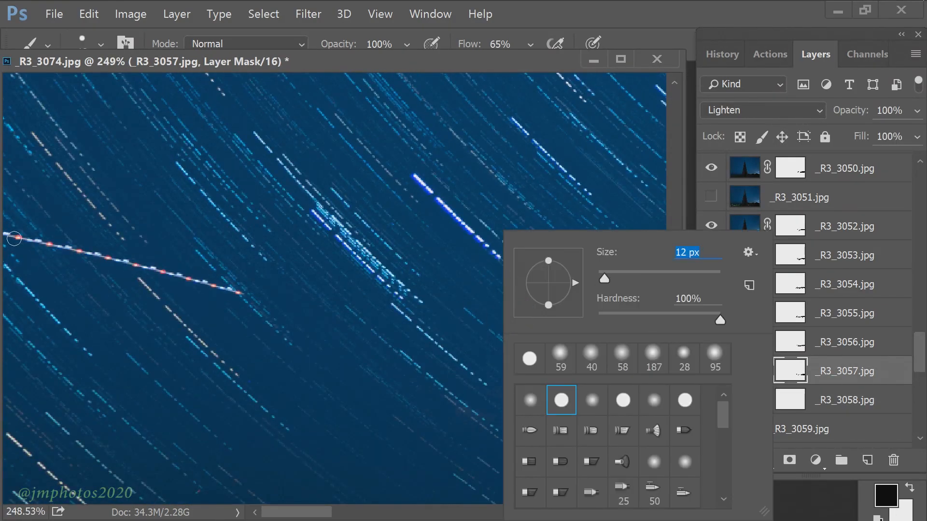
{"action": "left_click_drag", "start_coordinate": [82, 251], "coordinate": [3, 234]}
{"action": "left_click_drag", "start_coordinate": [179, 277], "coordinate": [72, 254]}
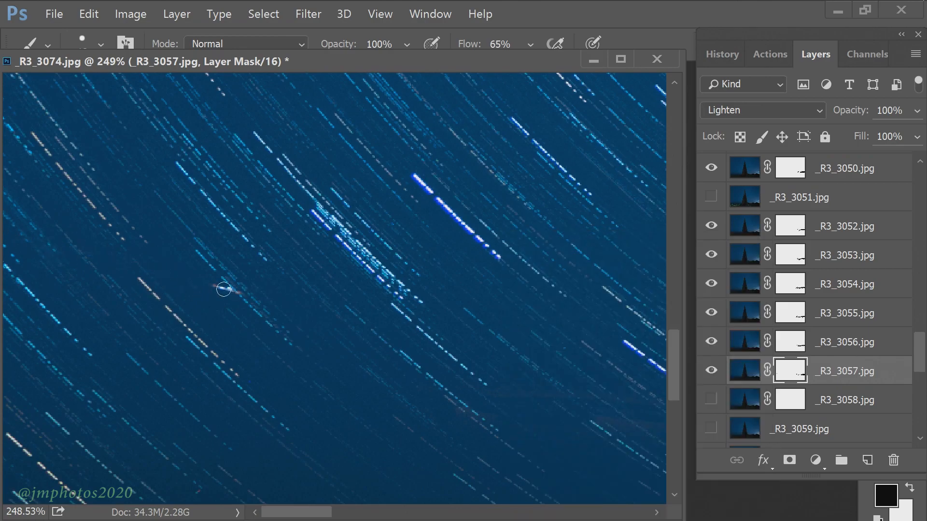
- Show _R3_3058.jpg and paint out its aircraft trail on the layer mask
{"action": "left_click", "coordinate": [713, 401]}
{"action": "left_click", "coordinate": [778, 401]}
{"action": "left_click_drag", "start_coordinate": [439, 357], "coordinate": [287, 305]}
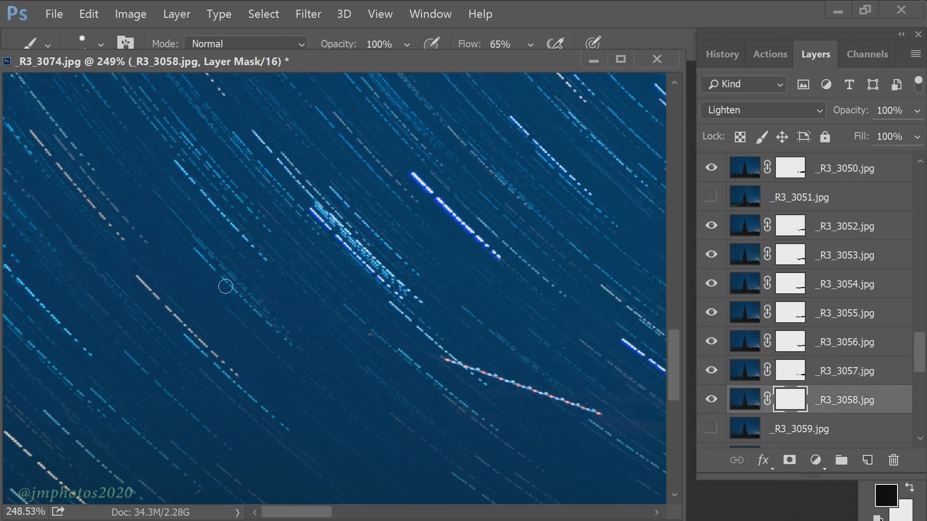
{"action": "left_click_drag", "start_coordinate": [586, 411], "coordinate": [449, 361]}
{"action": "scroll", "coordinate": [571, 426], "scroll_direction": "down", "scroll_amount": 3}
- Show _R3_3059.jpg and add a layer mask to it
{"action": "left_click", "coordinate": [711, 428]}
{"action": "left_click", "coordinate": [791, 426]}
{"action": "left_click", "coordinate": [789, 460]}
{"action": "scroll", "coordinate": [620, 417], "scroll_direction": "down", "scroll_amount": 13}
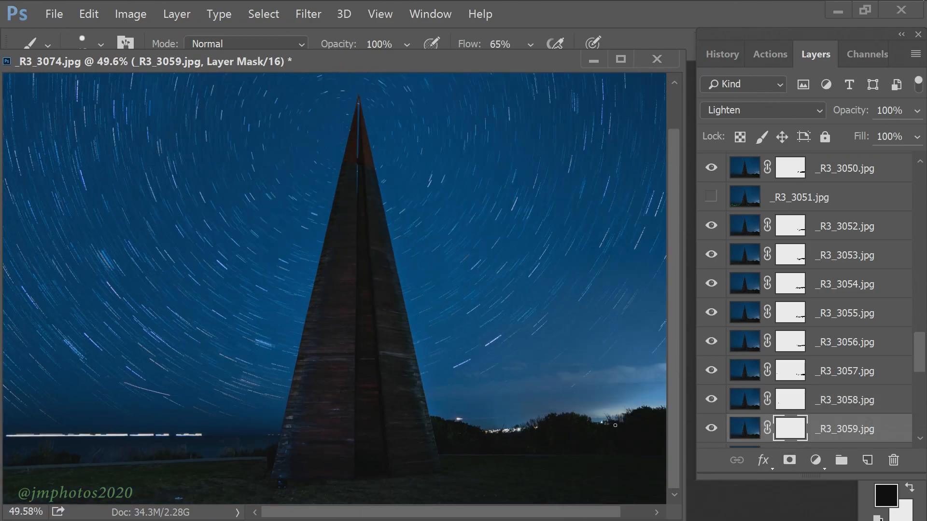
- Hide _R3_3059.jpg and paint out the clouds above the trees on the _R3_3058.jpg mask with a larger brush
{"action": "left_click_drag", "start_coordinate": [711, 427], "coordinate": [711, 386]}
{"action": "left_click", "coordinate": [711, 399]}
{"action": "left_click", "coordinate": [711, 399]}
{"action": "left_click", "coordinate": [711, 400]}
{"action": "left_click", "coordinate": [791, 400]}
{"action": "right_click", "coordinate": [618, 409]}
{"action": "left_click", "coordinate": [759, 279]}
{"action": "left_click", "coordinate": [605, 405]}
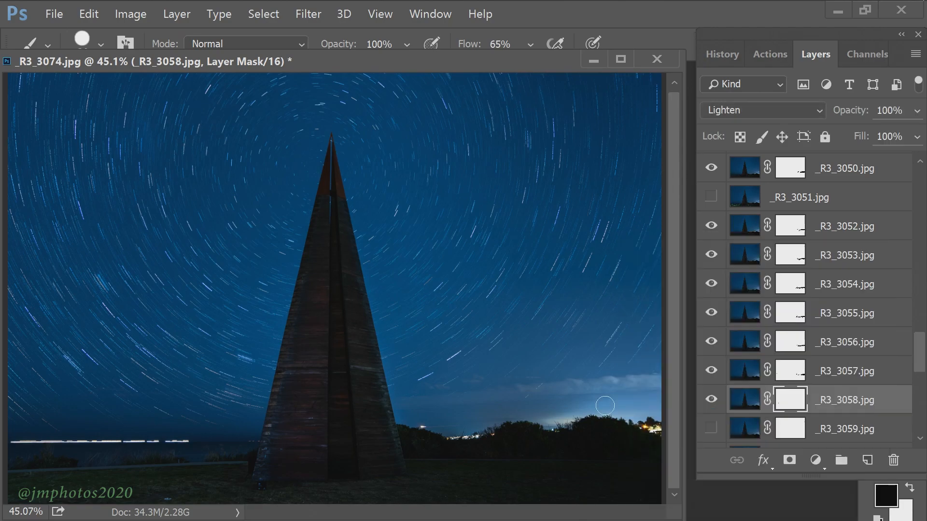
- Show _R3_3059.jpg, paint out the cloud band above the trees on its mask and compare with and without the layer
{"action": "left_click", "coordinate": [711, 428]}
{"action": "key", "text": "alt+["}
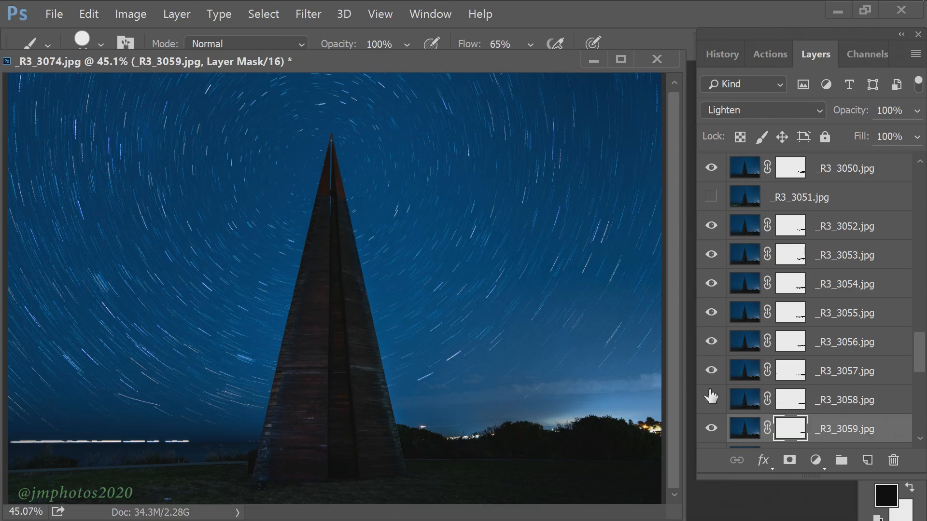
{"action": "left_click", "coordinate": [712, 429]}
{"action": "left_click", "coordinate": [712, 430]}
{"action": "left_click", "coordinate": [713, 430]}
- Paint out the aircraft trail low in the sky on the _R3_3059.jpg mask with a smaller brush
{"action": "scroll", "coordinate": [790, 429], "scroll_direction": "down", "scroll_amount": 4}
{"action": "scroll", "coordinate": [372, 416], "scroll_direction": "up", "scroll_amount": 6}
{"action": "left_click_drag", "start_coordinate": [149, 399], "coordinate": [662, 404]}
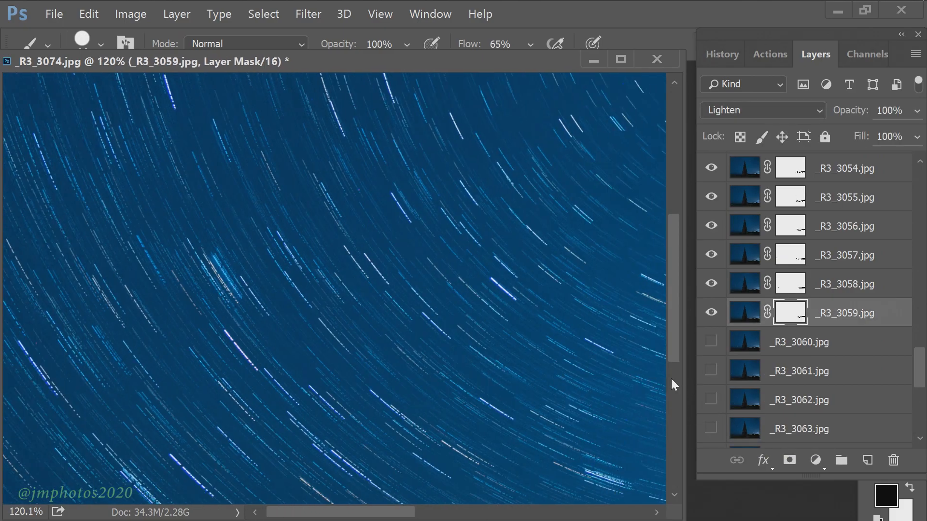
{"action": "scroll", "coordinate": [662, 404], "scroll_direction": "down", "scroll_amount": 7}
{"action": "scroll", "coordinate": [333, 277], "scroll_direction": "up", "scroll_amount": 9}
{"action": "right_click", "coordinate": [537, 331]}
{"action": "left_click", "coordinate": [618, 279]}
{"action": "left_click", "coordinate": [882, 337]}
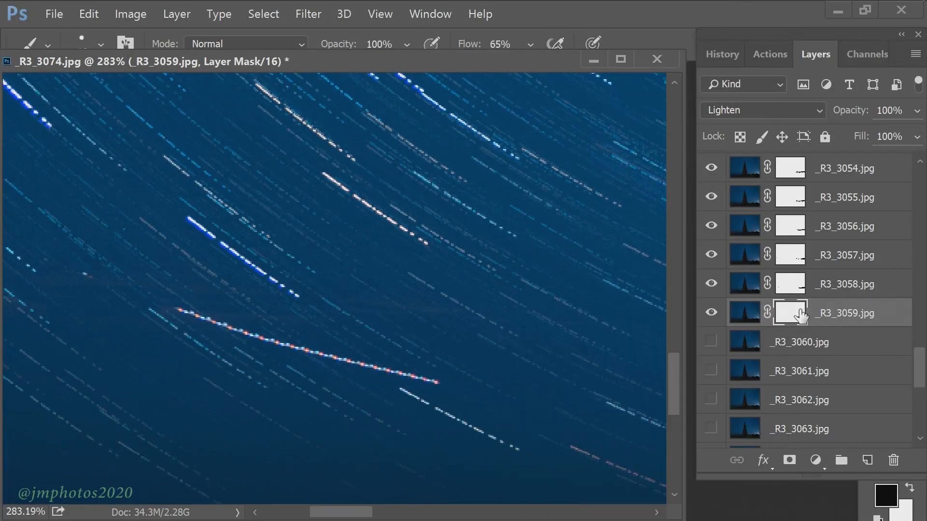
{"action": "left_click_drag", "start_coordinate": [316, 351], "coordinate": [423, 374]}
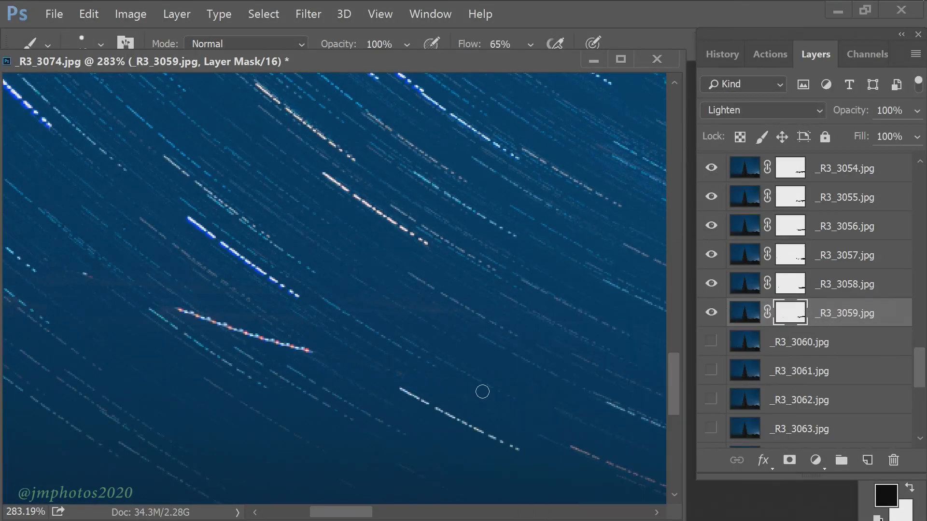
{"action": "mouse_move", "coordinate": [182, 308]}
{"action": "left_mouse_down"}
{"action": "mouse_move", "coordinate": [270, 343]}
{"action": "mouse_move", "coordinate": [349, 358]}
{"action": "left_mouse_up"}
{"action": "key", "text": "ctrl+0"}
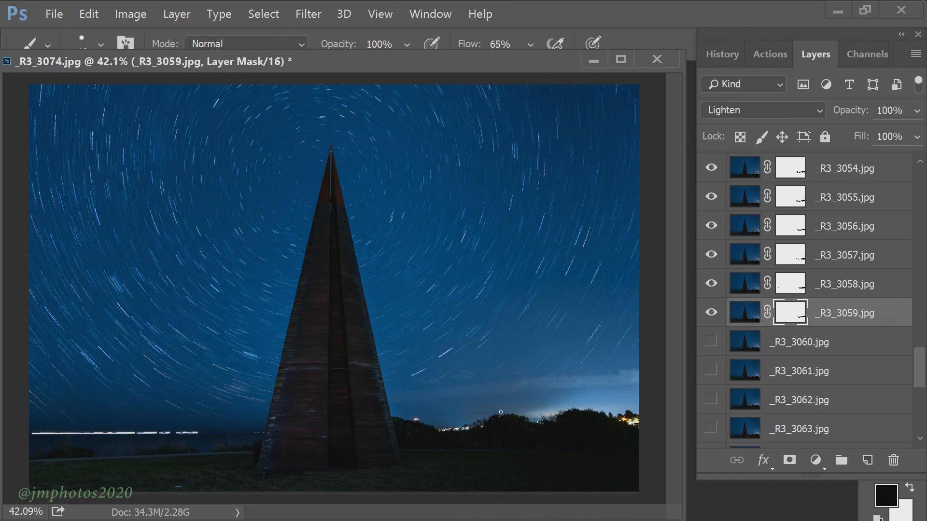
- Show _R3_3060.jpg and add a layer mask to it
{"action": "left_click", "coordinate": [710, 341]}
{"action": "left_click", "coordinate": [767, 343]}
{"action": "left_click", "coordinate": [790, 458]}
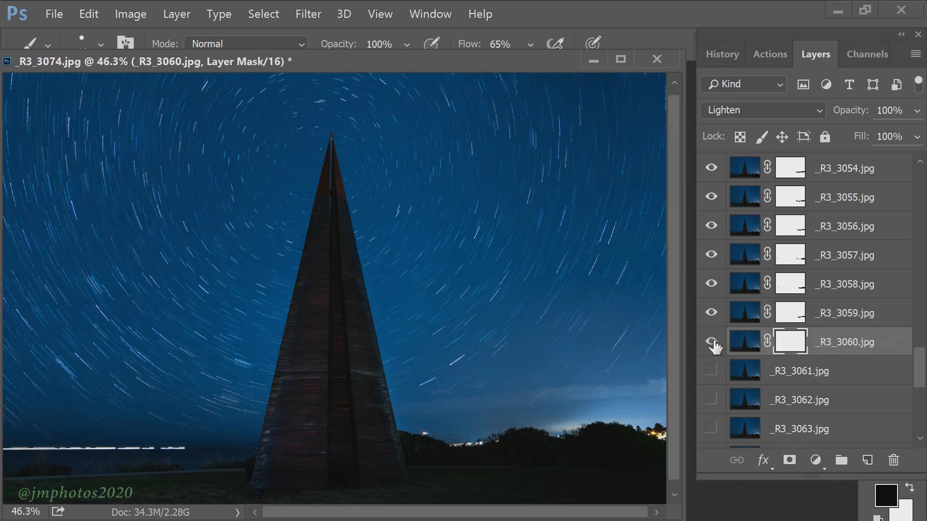
- Paint out the cloud band above the trees on the _R3_3060.jpg mask with a larger brush
{"action": "scroll", "coordinate": [623, 382], "scroll_direction": "up", "scroll_amount": 2}
{"action": "scroll", "coordinate": [622, 381], "scroll_direction": "up", "scroll_amount": 3}
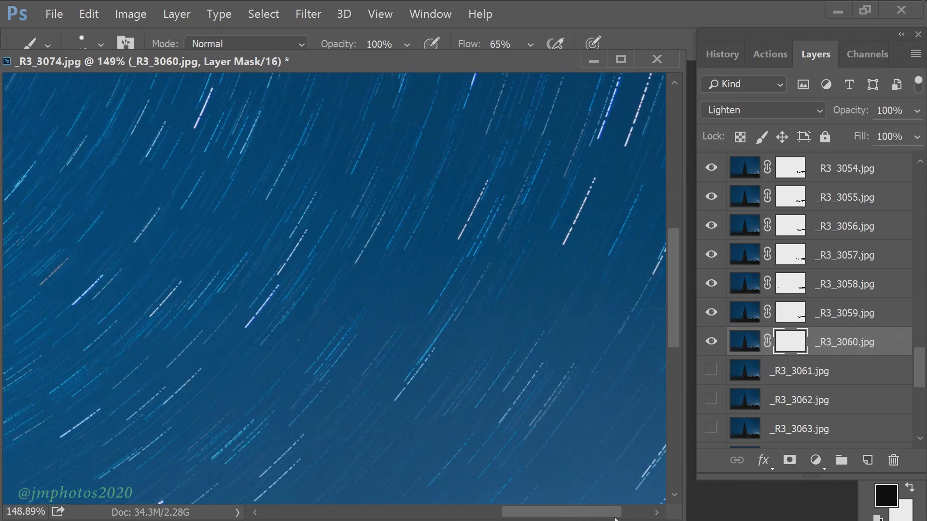
{"action": "left_click_drag", "start_coordinate": [676, 322], "coordinate": [676, 415]}
{"action": "right_click", "coordinate": [599, 350]}
{"action": "left_click", "coordinate": [572, 515]}
{"action": "left_click", "coordinate": [711, 344]}
{"action": "left_click", "coordinate": [711, 344]}
{"action": "left_click_drag", "start_coordinate": [499, 290], "coordinate": [609, 285]}
{"action": "left_click_drag", "start_coordinate": [448, 296], "coordinate": [597, 290]}
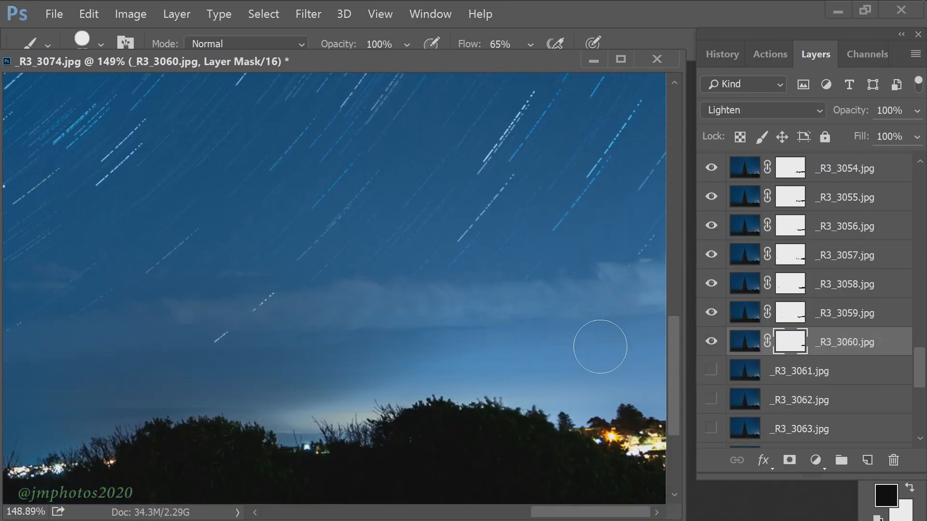
{"action": "scroll", "coordinate": [506, 323], "scroll_direction": "down", "scroll_amount": 3}
{"action": "scroll", "coordinate": [506, 322], "scroll_direction": "down", "scroll_amount": 2}
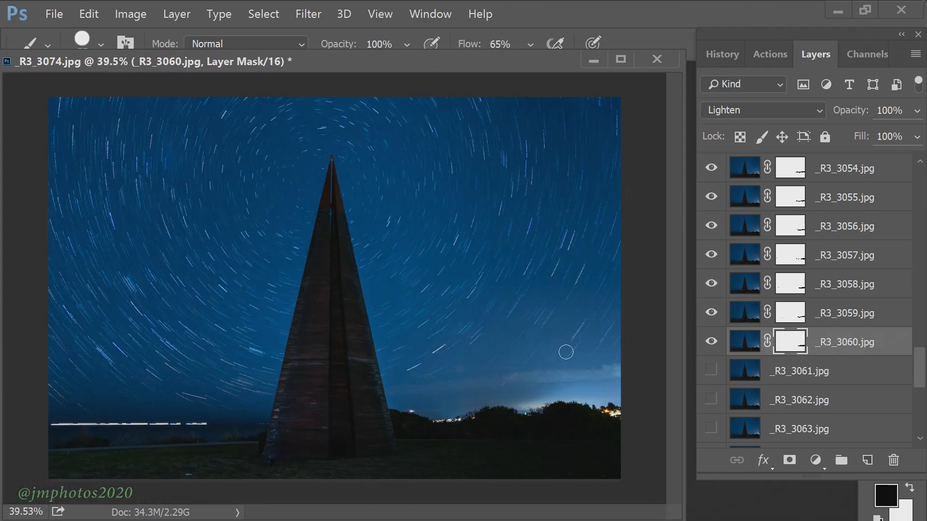
- Show _R3_3061.jpg and _R3_3062.jpg and add a layer mask to each
{"action": "left_click", "coordinate": [710, 371]}
{"action": "left_click", "coordinate": [753, 372]}
{"action": "left_click", "coordinate": [789, 461]}
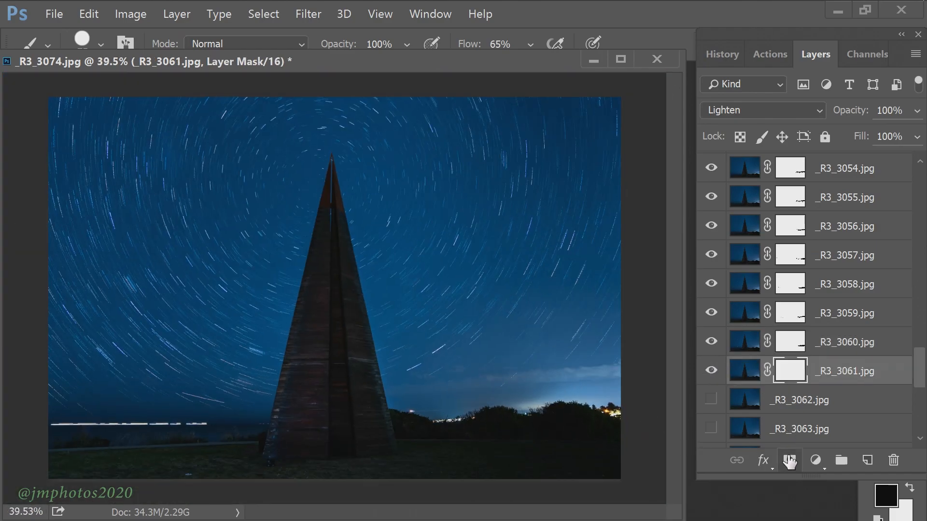
{"action": "left_click", "coordinate": [711, 399]}
{"action": "left_click", "coordinate": [753, 401]}
{"action": "left_click", "coordinate": [789, 460]}
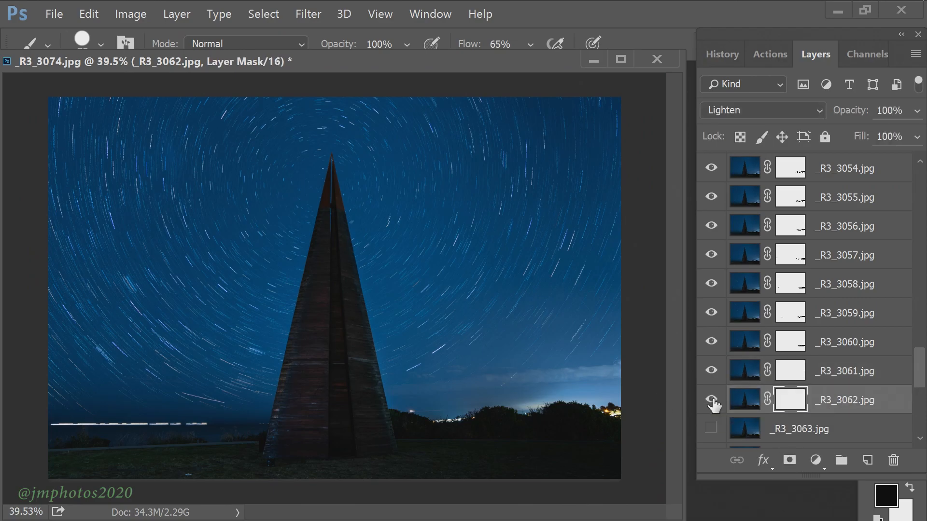
- Examine the light trail above the horizon beside the monument and compare the image with and without _R3_3063.jpg, leaving that layer hidden
{"action": "scroll", "coordinate": [257, 419], "scroll_direction": "up", "scroll_amount": 10}
{"action": "scroll", "coordinate": [660, 471], "scroll_direction": "down", "scroll_amount": 6}
{"action": "scroll", "coordinate": [522, 414], "scroll_direction": "left", "scroll_amount": 8}
{"action": "scroll", "coordinate": [521, 414], "scroll_direction": "up", "scroll_amount": 4}
{"action": "scroll", "coordinate": [547, 281], "scroll_direction": "right", "scroll_amount": 5}
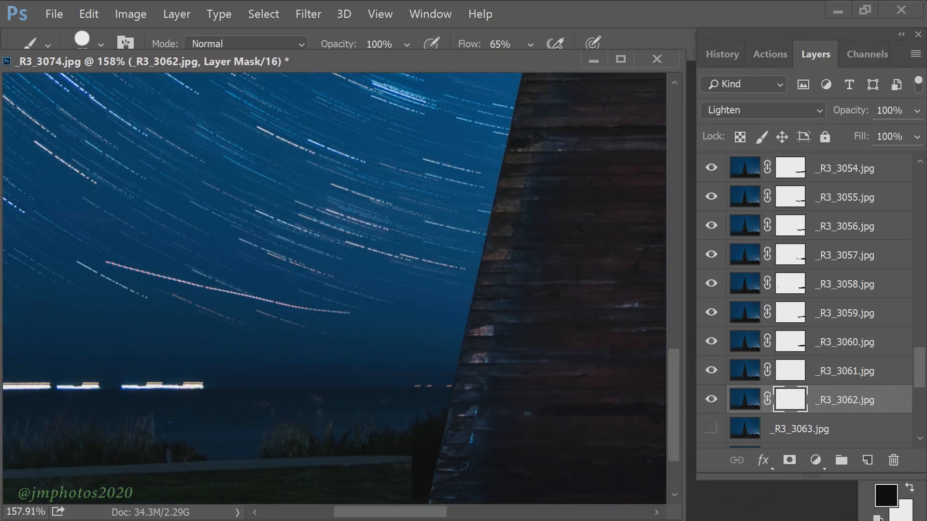
{"action": "scroll", "coordinate": [547, 281], "scroll_direction": "down", "scroll_amount": 4}
{"action": "left_click", "coordinate": [711, 428]}
{"action": "scroll", "coordinate": [563, 404], "scroll_direction": "down", "scroll_amount": 7}
{"action": "left_click", "coordinate": [713, 429]}
{"action": "left_click", "coordinate": [713, 428]}
{"action": "left_click", "coordinate": [783, 430]}
{"action": "left_click", "coordinate": [714, 428]}
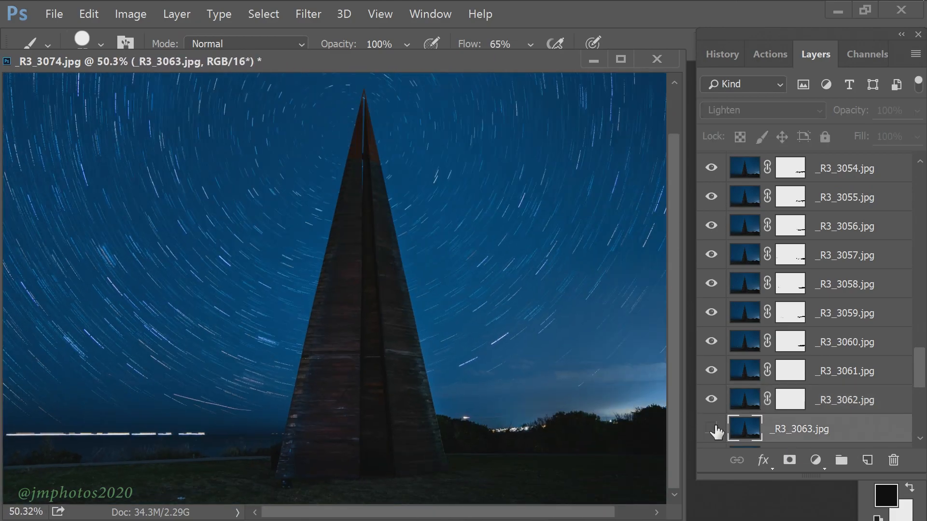
- Paint out the clouds above the trees on the _R3_3062.jpg and _R3_3061.jpg masks, toggling _R3_3061.jpg to compare
{"action": "left_click", "coordinate": [790, 400]}
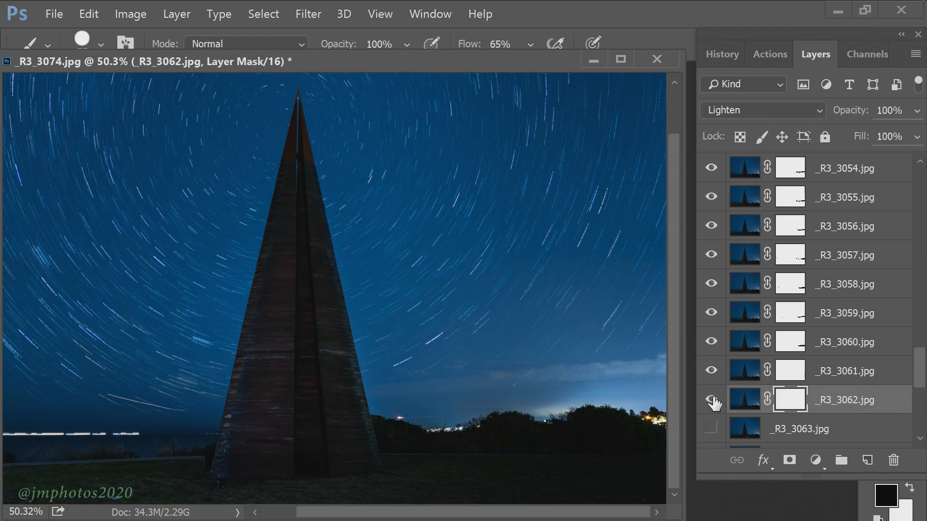
{"action": "left_click", "coordinate": [713, 372]}
{"action": "left_click", "coordinate": [712, 372]}
{"action": "key", "text": "alt+bracketright"}
{"action": "left_click", "coordinate": [712, 371]}
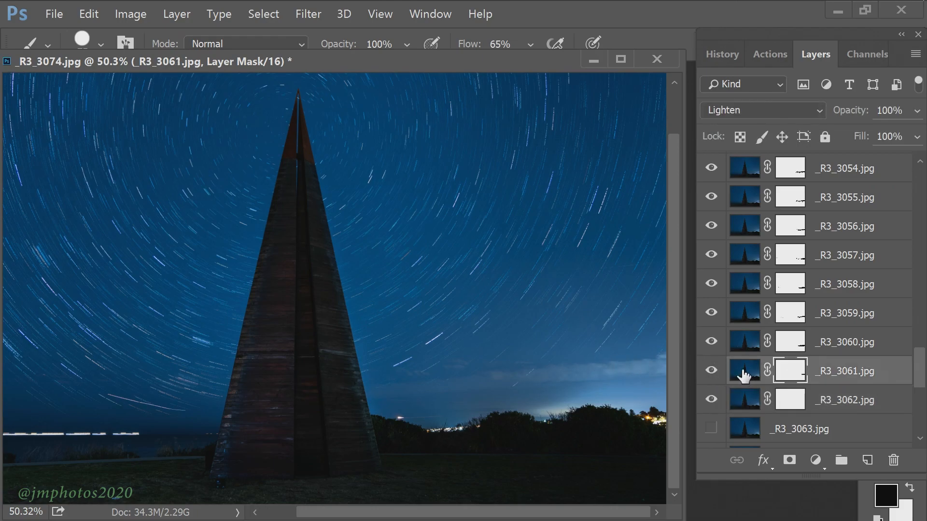
{"action": "left_click", "coordinate": [712, 371]}
{"action": "left_click", "coordinate": [713, 372]}
{"action": "key", "text": "alt+bracketleft"}
- Keep _R3_3063.jpg hidden, show _R3_3064.jpg and add a layer mask to it after comparing with and without the layer
{"action": "scroll", "coordinate": [734, 403], "scroll_direction": "down", "scroll_amount": 3}
{"action": "left_click", "coordinate": [711, 314]}
{"action": "left_click", "coordinate": [711, 314]}
{"action": "left_click", "coordinate": [711, 341]}
{"action": "left_click", "coordinate": [785, 344]}
{"action": "key", "text": "ctrl+0"}
{"action": "scroll", "coordinate": [493, 342], "scroll_direction": "down", "scroll_amount": 1}
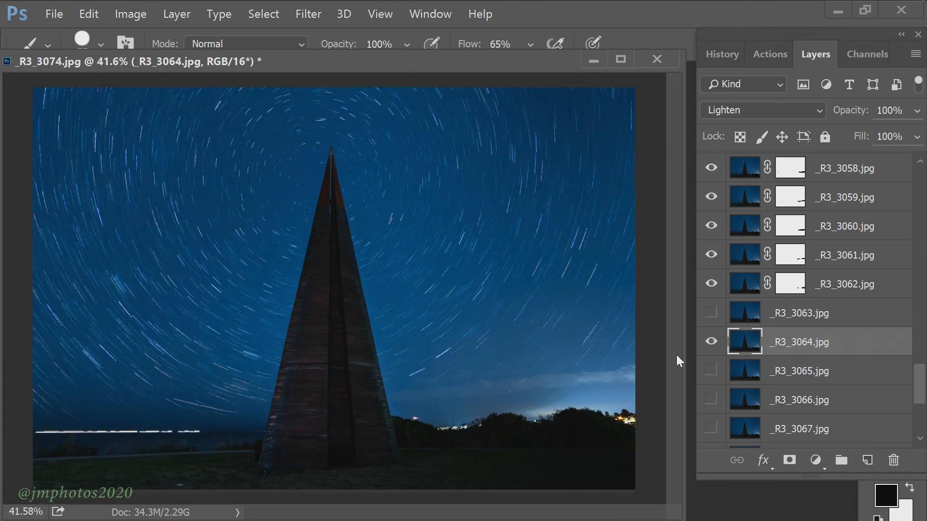
{"action": "scroll", "coordinate": [672, 352], "scroll_direction": "up", "scroll_amount": 1}
{"action": "left_click", "coordinate": [713, 342]}
{"action": "left_click", "coordinate": [713, 342]}
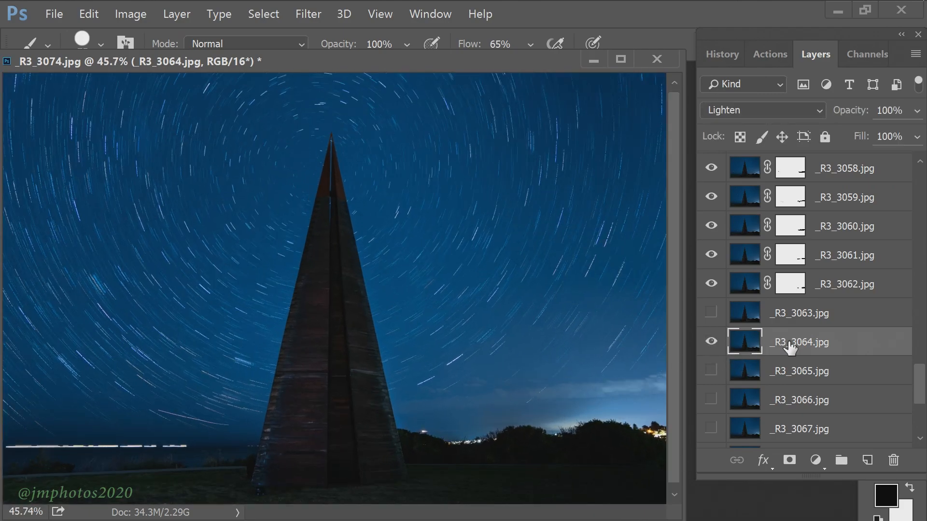
{"action": "left_click", "coordinate": [789, 460]}
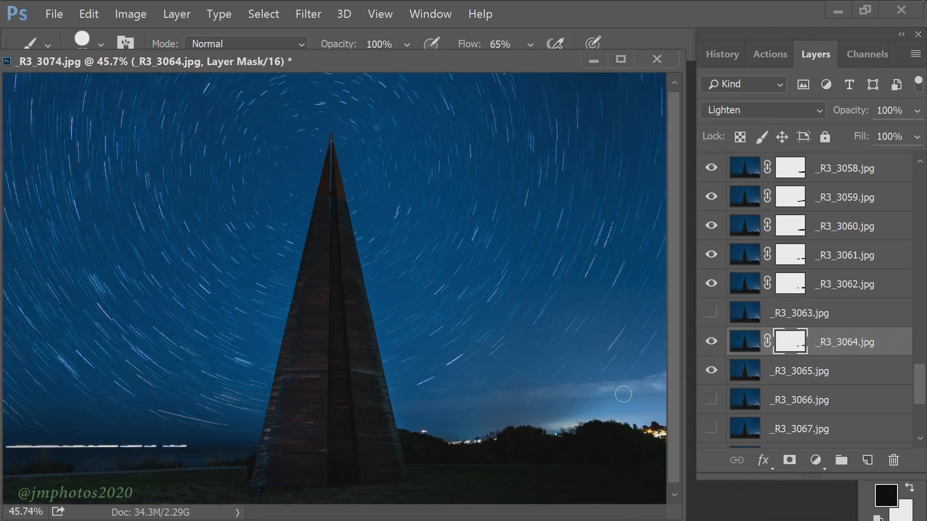
- Revert the latest brush strokes on the _R3_3064.jpg mask back to the Add Layer Mask history state
{"action": "left_click", "coordinate": [722, 54]}
{"action": "left_click", "coordinate": [780, 368]}
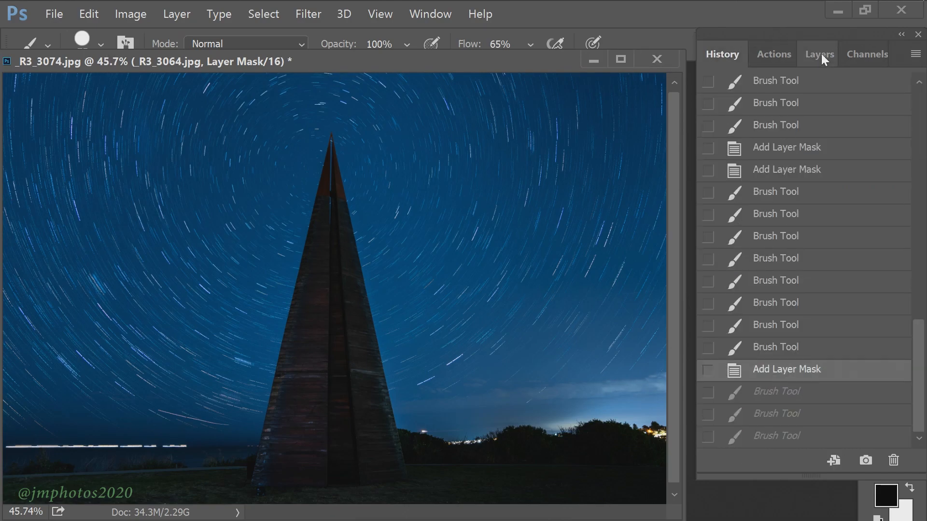
{"action": "left_click", "coordinate": [815, 54]}
- Add a layer mask to _R3_3065.jpg, compare with and without the layer and leave it hidden
{"action": "left_click", "coordinate": [711, 371]}
{"action": "left_click", "coordinate": [791, 371]}
{"action": "left_click", "coordinate": [789, 460]}
{"action": "left_click", "coordinate": [715, 372]}
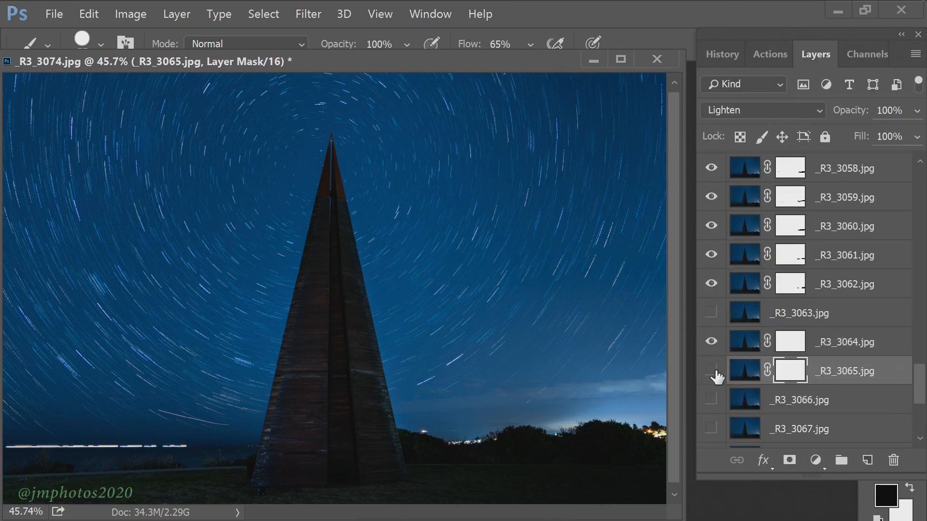
{"action": "left_click", "coordinate": [720, 373]}
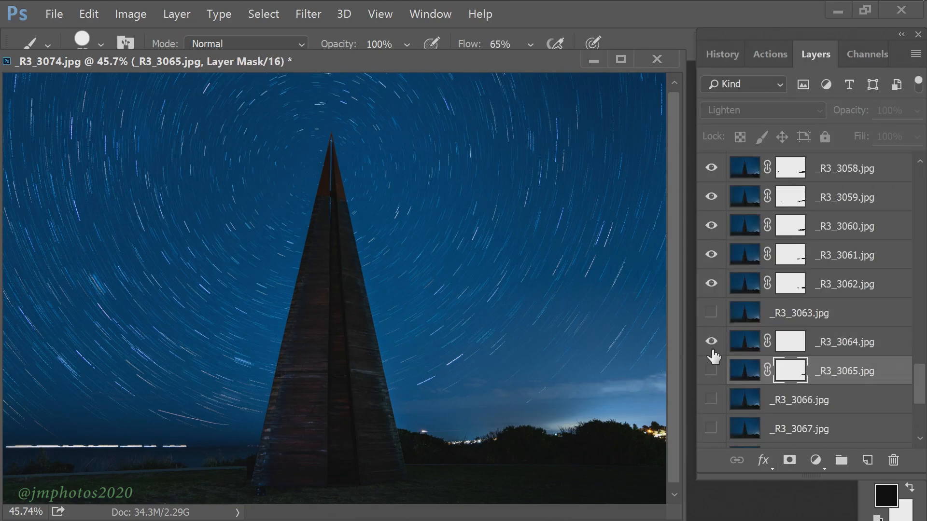
- Paint out the clouds above the trees on the _R3_3064.jpg mask, and show _R3_3065.jpg with its mask selected
{"action": "left_click", "coordinate": [792, 344]}
{"action": "left_click_drag", "start_coordinate": [671, 385], "coordinate": [585, 395]}
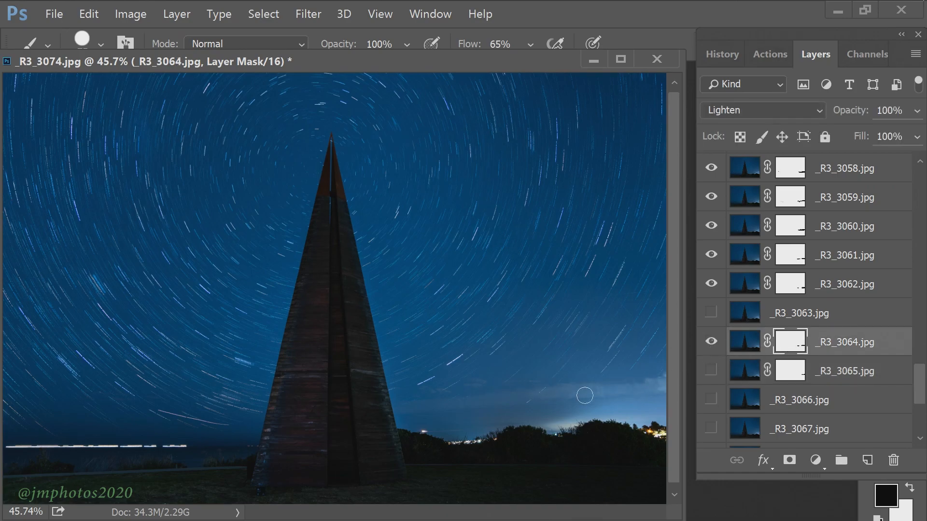
{"action": "left_click", "coordinate": [710, 375]}
{"action": "left_click", "coordinate": [790, 371]}
- Show _R3_3066.jpg and _R3_3067.jpg with a layer mask on each and paint out the clouds above the trees
{"action": "left_click", "coordinate": [710, 400]}
{"action": "left_click", "coordinate": [746, 411]}
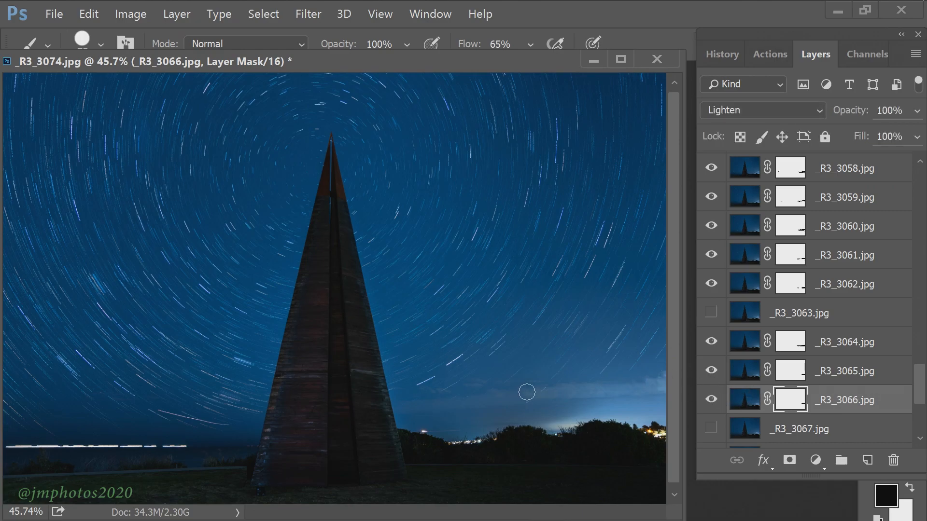
{"action": "left_click", "coordinate": [786, 429]}
{"action": "scroll", "coordinate": [787, 429], "scroll_direction": "down", "scroll_amount": 3}
{"action": "left_click", "coordinate": [710, 255]}
{"action": "left_click", "coordinate": [789, 460]}
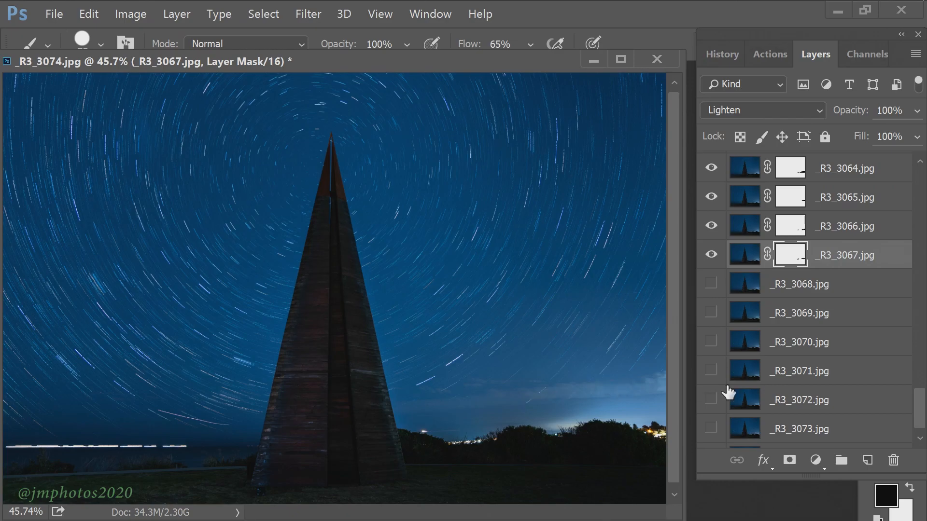
- Show _R3_3068.jpg and _R3_3069.jpg with a layer mask on each and paint out the clouds above the trees
{"action": "left_click", "coordinate": [794, 284]}
{"action": "left_click", "coordinate": [789, 460]}
{"action": "left_click", "coordinate": [711, 283]}
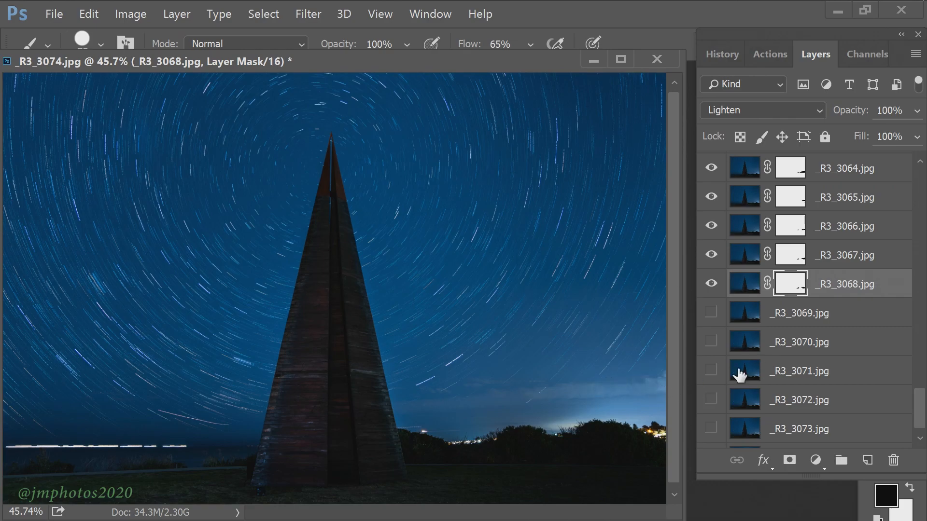
{"action": "left_click", "coordinate": [791, 313]}
{"action": "left_click", "coordinate": [710, 313]}
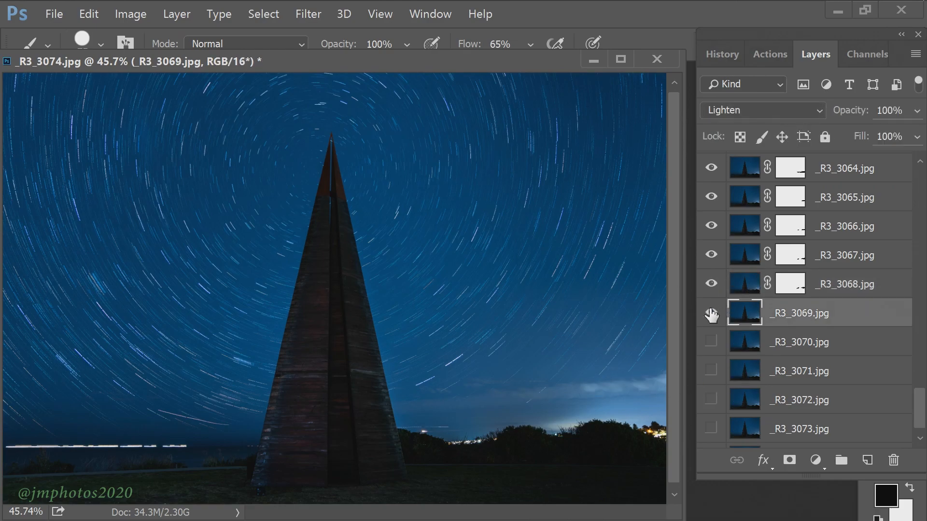
{"action": "left_click", "coordinate": [790, 461]}
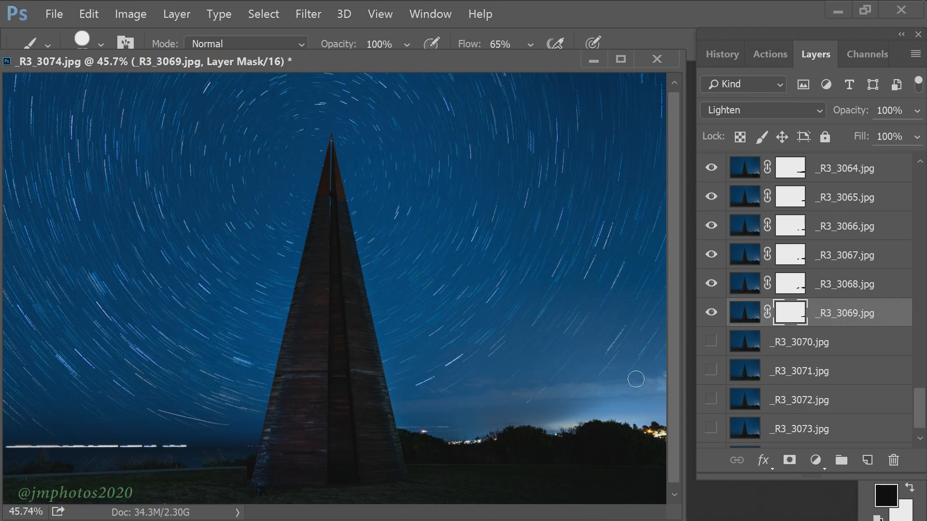
- Paint out the horizontal aircraft trail beside the monument on the _R3_3069.jpg and _R3_3068.jpg masks
{"action": "scroll", "coordinate": [503, 426], "scroll_direction": "up", "scroll_amount": 5}
{"action": "left_click_drag", "start_coordinate": [454, 513], "coordinate": [578, 517]}
{"action": "left_click_drag", "start_coordinate": [673, 315], "coordinate": [671, 411]}
{"action": "left_click_drag", "start_coordinate": [591, 513], "coordinate": [498, 512]}
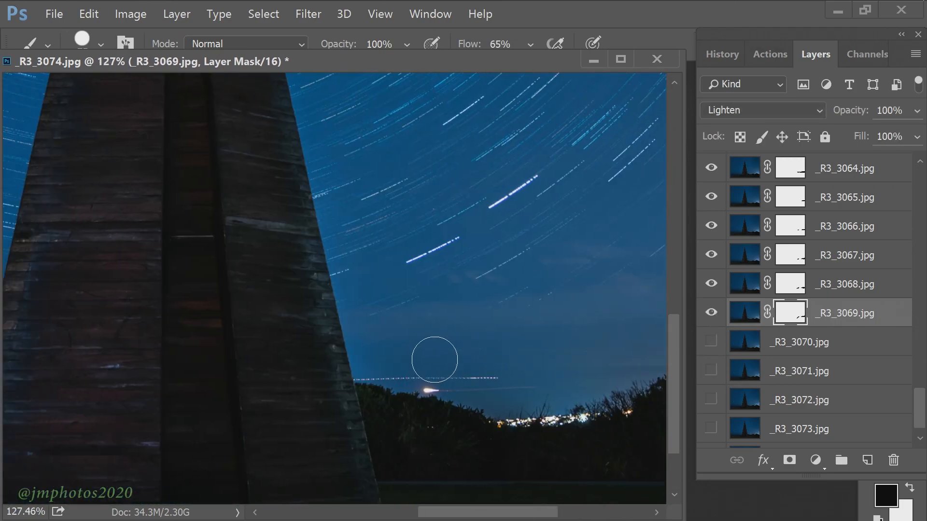
{"action": "left_click", "coordinate": [723, 285]}
{"action": "left_click_drag", "start_coordinate": [359, 369], "coordinate": [387, 370]}
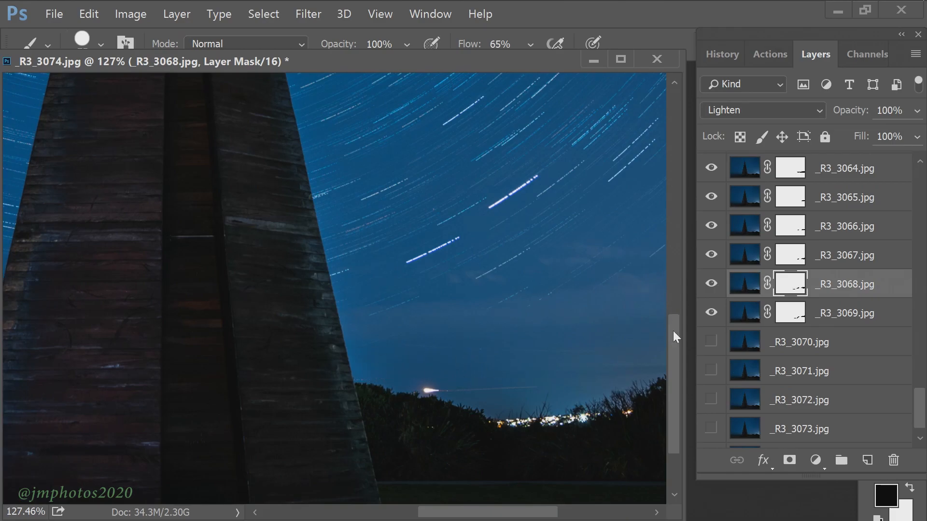
- Show _R3_3070.jpg, add a layer mask to it and compare the sky with and without the layer
{"action": "left_click", "coordinate": [711, 342]}
{"action": "left_click", "coordinate": [798, 349]}
{"action": "left_click", "coordinate": [789, 460]}
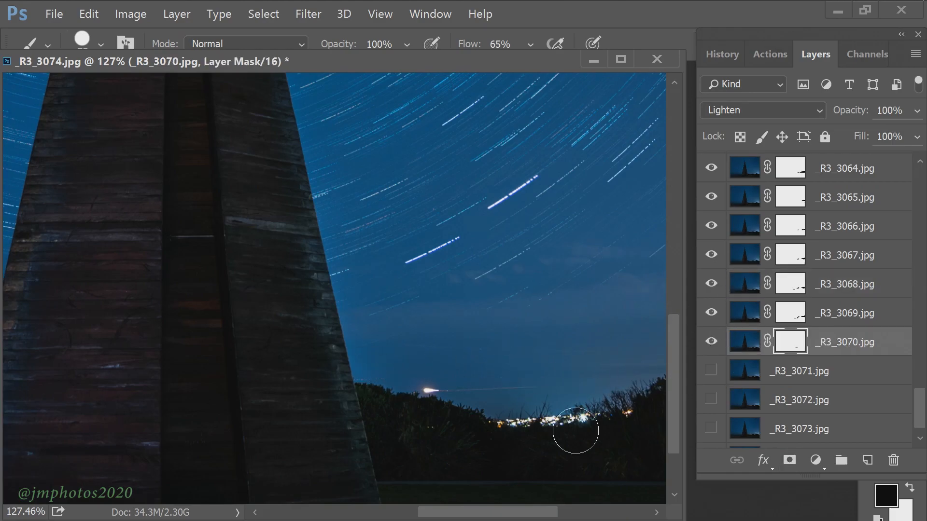
{"action": "scroll", "coordinate": [556, 429], "scroll_direction": "right", "scroll_amount": 5}
{"action": "scroll", "coordinate": [556, 429], "scroll_direction": "down", "scroll_amount": 1}
{"action": "left_click", "coordinate": [714, 344]}
{"action": "left_click", "coordinate": [714, 344]}
{"action": "left_click", "coordinate": [714, 344]}
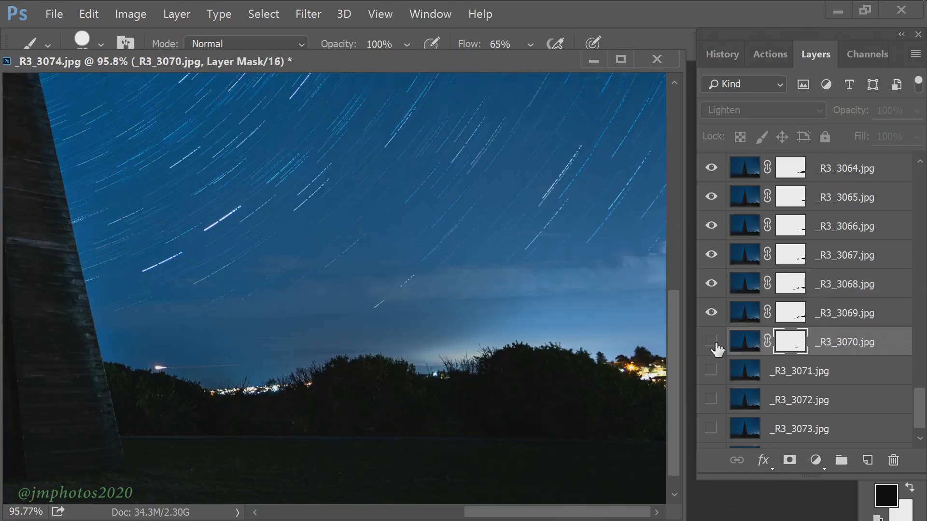
{"action": "left_click", "coordinate": [715, 343]}
- Set the brush size to 45 px and paint out the clouds above the trees on the _R3_3070.jpg mask, toggling the layer to compare
{"action": "right_click", "coordinate": [622, 299]}
{"action": "left_click_drag", "start_coordinate": [734, 277], "coordinate": [728, 277]}
{"action": "left_click", "coordinate": [746, 278]}
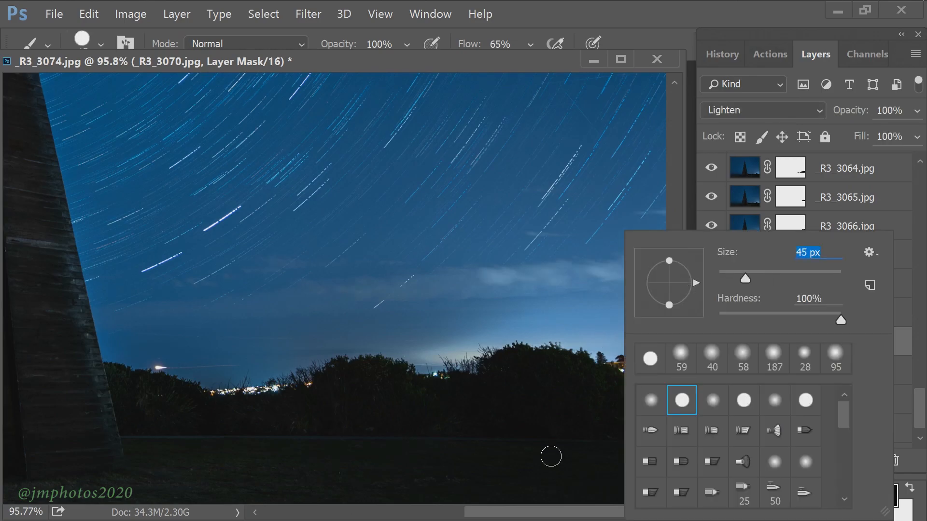
{"action": "left_click", "coordinate": [558, 514]}
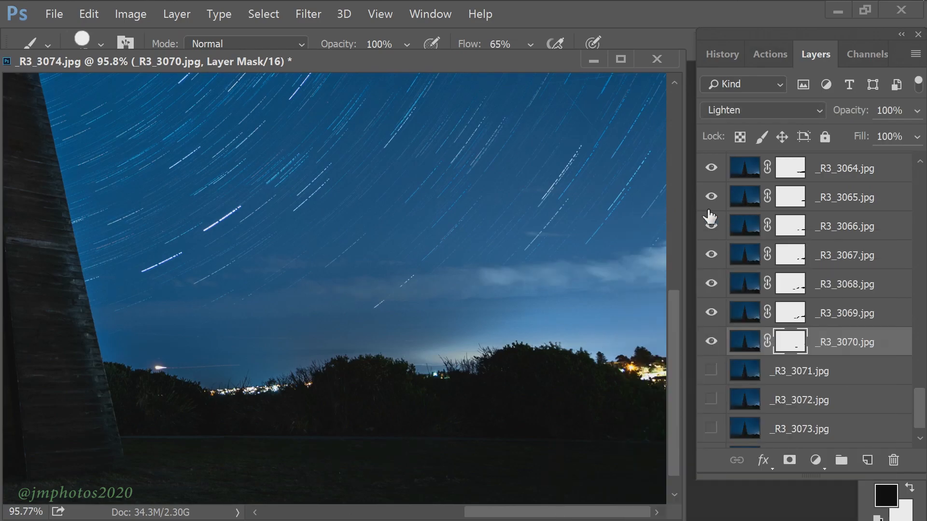
{"action": "left_click", "coordinate": [713, 343]}
{"action": "left_click", "coordinate": [714, 344]}
{"action": "left_click", "coordinate": [714, 344]}
{"action": "left_click", "coordinate": [714, 344]}
{"action": "left_click", "coordinate": [714, 344]}
{"action": "left_click", "coordinate": [713, 343]}
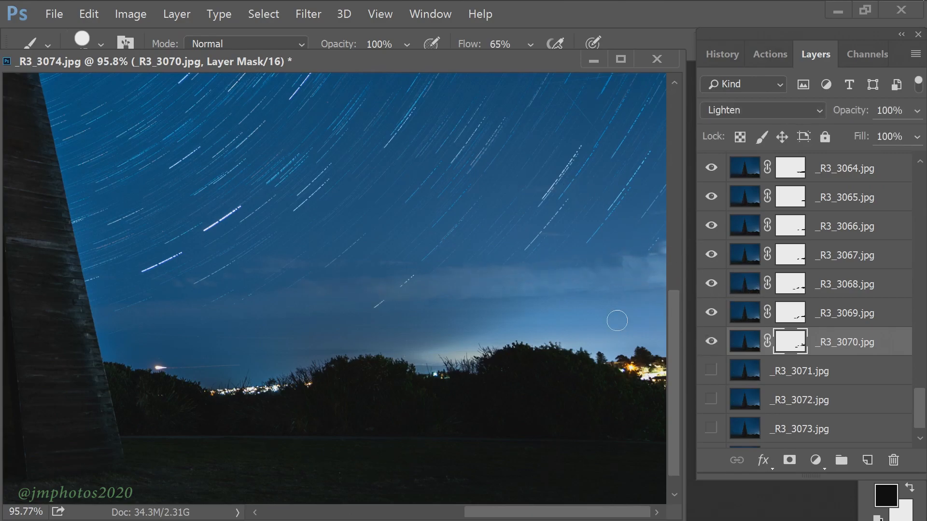
- Show _R3_3071.jpg, add a layer mask to it and paint out the clouds and the aircraft trail above the trees
{"action": "key", "text": "ctrl+0"}
{"action": "left_click", "coordinate": [711, 371]}
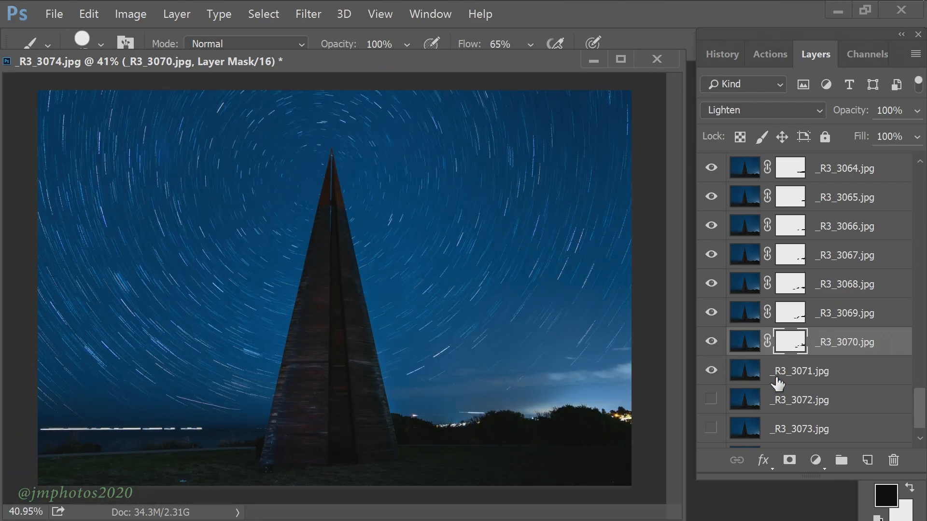
{"action": "left_click", "coordinate": [776, 379]}
{"action": "left_click", "coordinate": [789, 460]}
{"action": "scroll", "coordinate": [576, 423], "scroll_direction": "up", "scroll_amount": 7}
{"action": "left_click", "coordinate": [674, 442]}
{"action": "left_click", "coordinate": [712, 371]}
{"action": "left_click", "coordinate": [712, 371]}
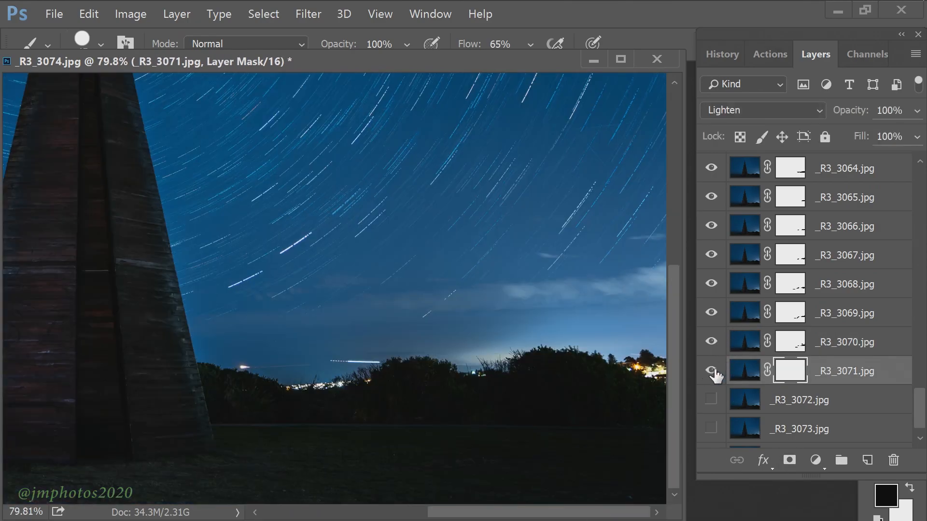
{"action": "mouse_move", "coordinate": [497, 285]}
{"action": "left_mouse_down"}
{"action": "mouse_move", "coordinate": [708, 264]}
{"action": "mouse_move", "coordinate": [628, 290]}
{"action": "left_mouse_up"}
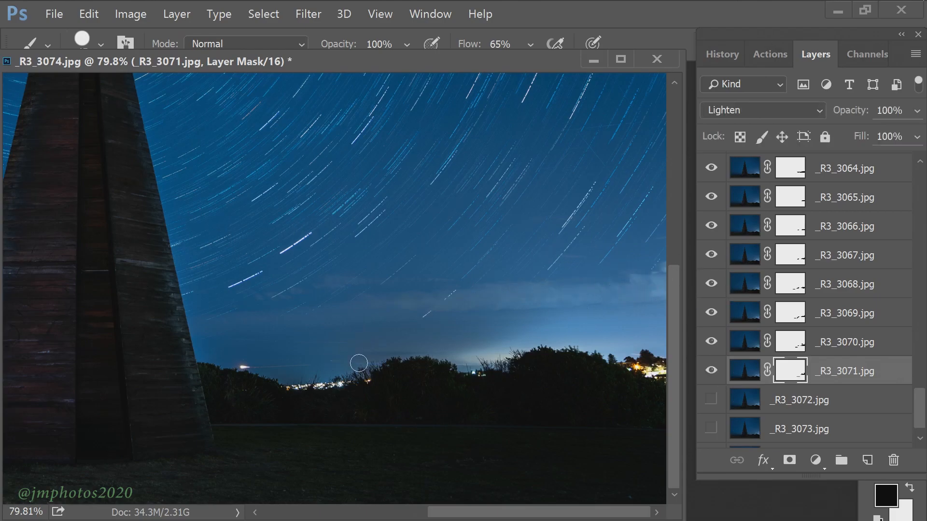
- Show _R3_3072.jpg, add a layer mask to it and compare the sky with and without the layer
{"action": "left_click", "coordinate": [711, 370]}
{"action": "left_click", "coordinate": [777, 400]}
{"action": "left_click", "coordinate": [789, 460]}
{"action": "left_click", "coordinate": [712, 399]}
{"action": "left_click", "coordinate": [711, 400]}
{"action": "left_click", "coordinate": [718, 403]}
{"action": "left_click", "coordinate": [718, 402]}
{"action": "left_click", "coordinate": [711, 399]}
{"action": "left_click", "coordinate": [712, 399]}
- Paint out the clouds and the aircraft trail above the trees on the _R3_3072.jpg mask, toggling the layer to compare
{"action": "left_click_drag", "start_coordinate": [664, 272], "coordinate": [542, 305]}
{"action": "left_click", "coordinate": [711, 401]}
{"action": "left_click", "coordinate": [712, 400]}
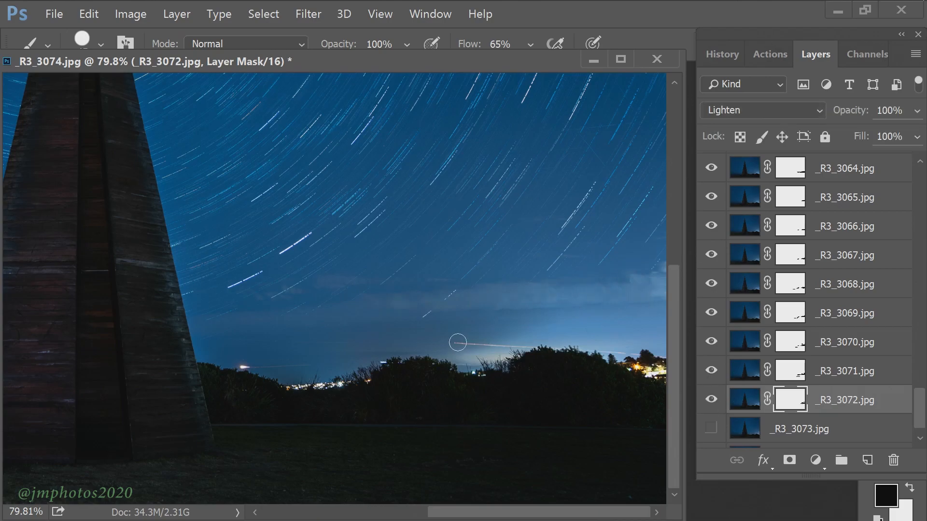
{"action": "left_click", "coordinate": [711, 403]}
{"action": "left_click", "coordinate": [712, 403]}
{"action": "left_click", "coordinate": [710, 397]}
{"action": "left_click", "coordinate": [710, 397]}
- Show _R3_3073.jpg, add a layer mask to it and compare the sky with and without the layer
{"action": "left_click", "coordinate": [708, 428]}
{"action": "left_click", "coordinate": [780, 426]}
{"action": "left_click", "coordinate": [789, 459]}
{"action": "scroll", "coordinate": [718, 429], "scroll_direction": "down", "scroll_amount": 1}
{"action": "left_click", "coordinate": [709, 405]}
{"action": "left_click", "coordinate": [709, 405]}
{"action": "left_click", "coordinate": [711, 404]}
{"action": "left_click", "coordinate": [711, 405]}
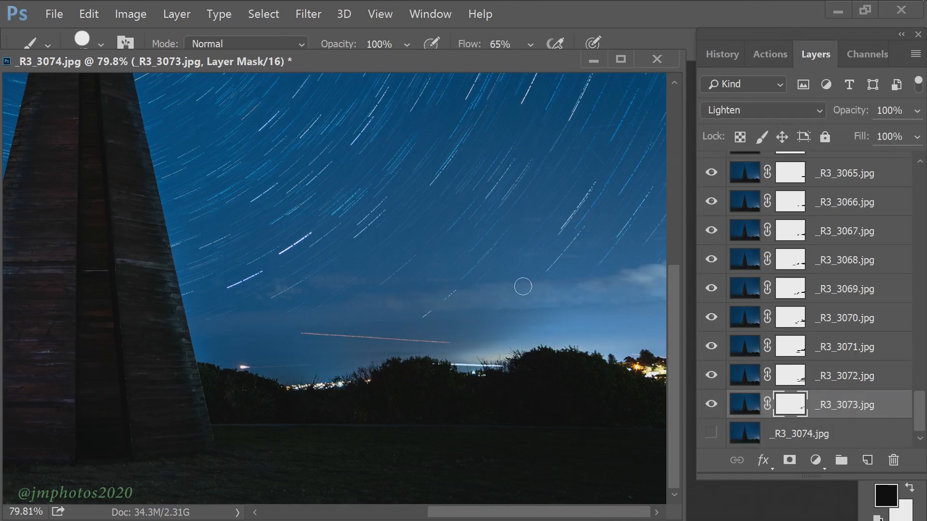
- Paint out the clouds and the short bright trail at the treetops on the _R3_3073.jpg mask and check the whole image
{"action": "left_click", "coordinate": [712, 404]}
{"action": "left_click", "coordinate": [712, 405]}
{"action": "key", "text": "ctrl+0"}
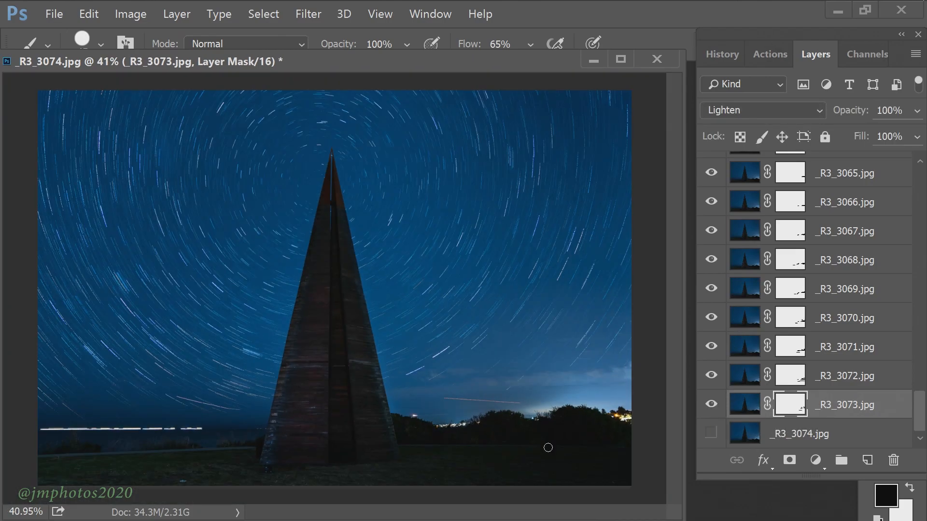
- Show _R3_3074.jpg, add a layer mask to it and paint out the clouds and stray trails above the trees
{"action": "left_click", "coordinate": [712, 433]}
{"action": "left_click", "coordinate": [789, 433]}
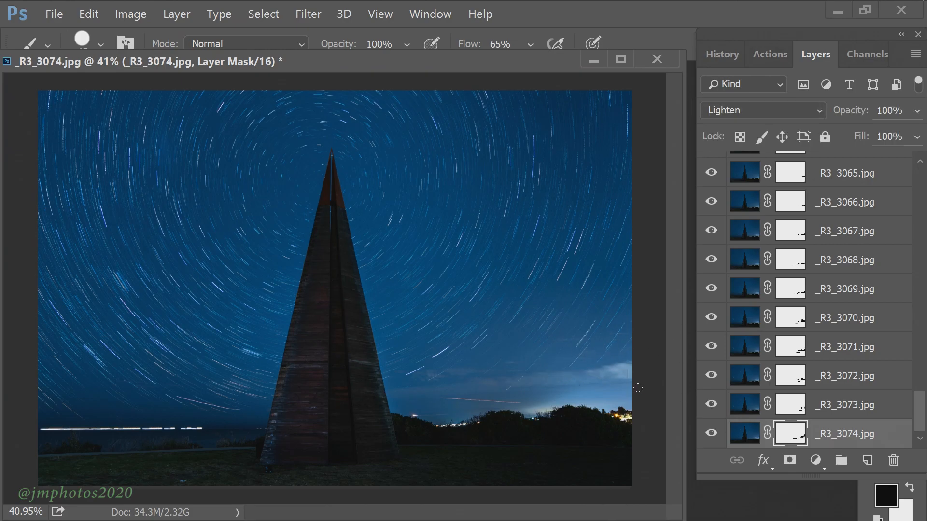
{"action": "scroll", "coordinate": [609, 416], "scroll_direction": "up", "scroll_amount": 1}
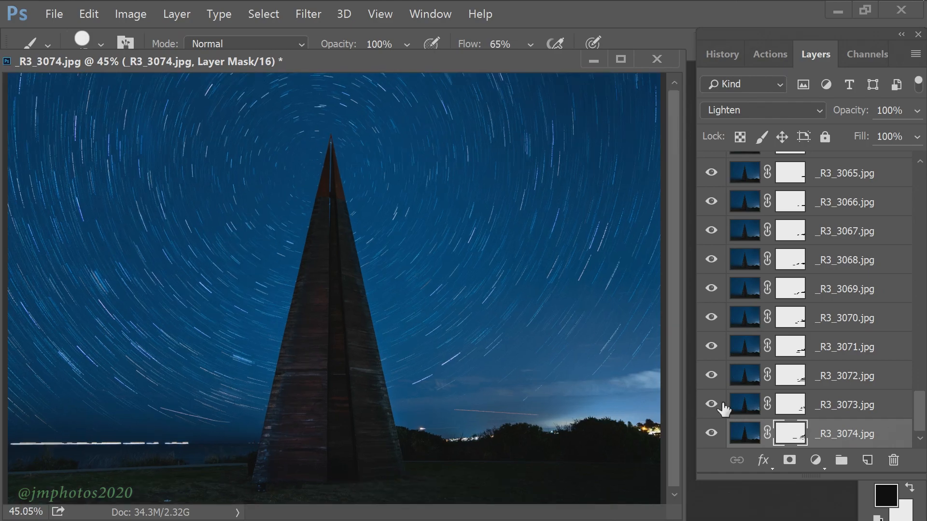
- Compare the image with and without the _R3_3011.jpg layer at the start of the stack
{"action": "scroll", "coordinate": [802, 372], "scroll_direction": "up", "scroll_amount": 14}
{"action": "scroll", "coordinate": [807, 378], "scroll_direction": "up", "scroll_amount": 5}
{"action": "left_click", "coordinate": [711, 195]}
{"action": "left_click", "coordinate": [711, 195]}
{"action": "left_click", "coordinate": [712, 196]}
{"action": "left_click", "coordinate": [711, 196]}
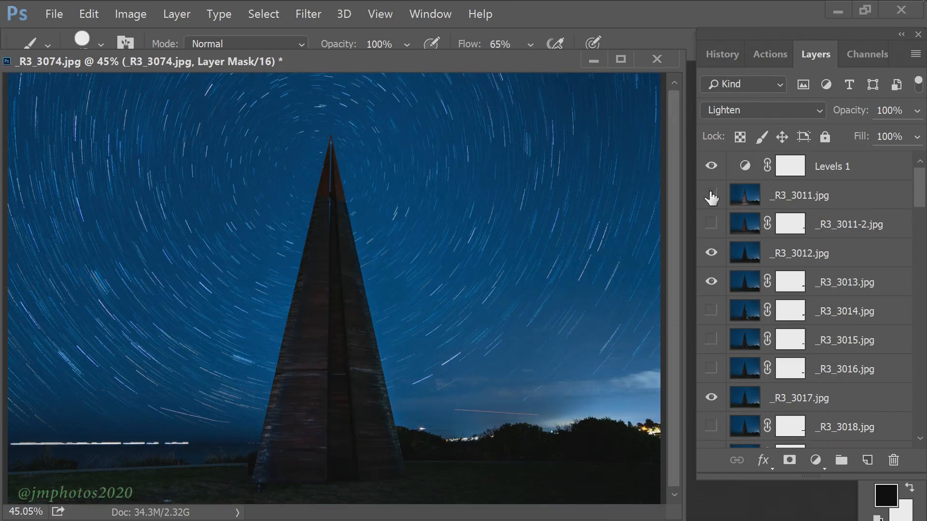
- Toggle _R3_3011-2.jpg and _R3_3011.jpg to compare how each one lights the tower
{"action": "left_click", "coordinate": [710, 230]}
{"action": "left_click", "coordinate": [712, 231]}
{"action": "left_click", "coordinate": [712, 231]}
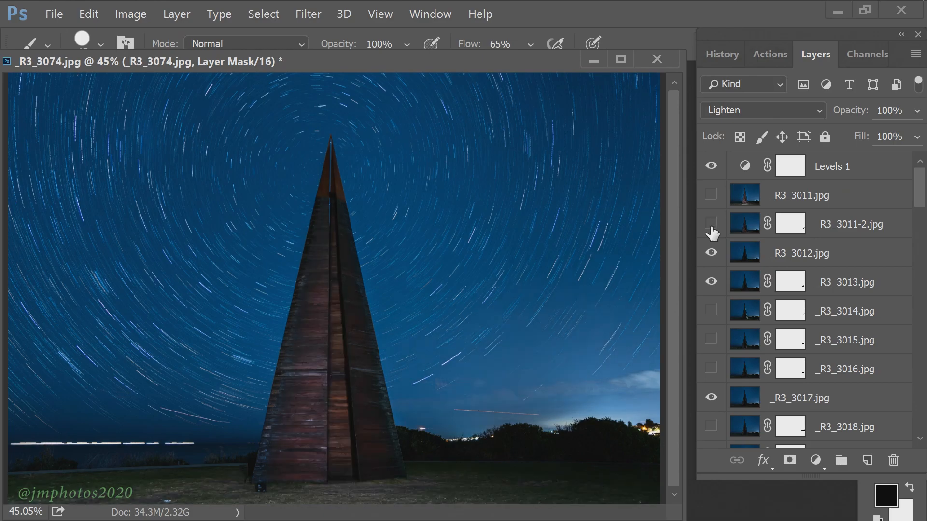
{"action": "left_click", "coordinate": [711, 231]}
{"action": "left_click", "coordinate": [714, 196]}
{"action": "left_click", "coordinate": [714, 197]}
{"action": "left_click", "coordinate": [714, 224]}
{"action": "left_click", "coordinate": [714, 225]}
- Select _R3_3011-2.jpg and examine the tower and sky up close with and without that layer
{"action": "left_click", "coordinate": [848, 230]}
{"action": "left_click", "coordinate": [712, 230]}
{"action": "left_click", "coordinate": [711, 230]}
{"action": "left_click", "coordinate": [711, 230]}
{"action": "left_click", "coordinate": [711, 230]}
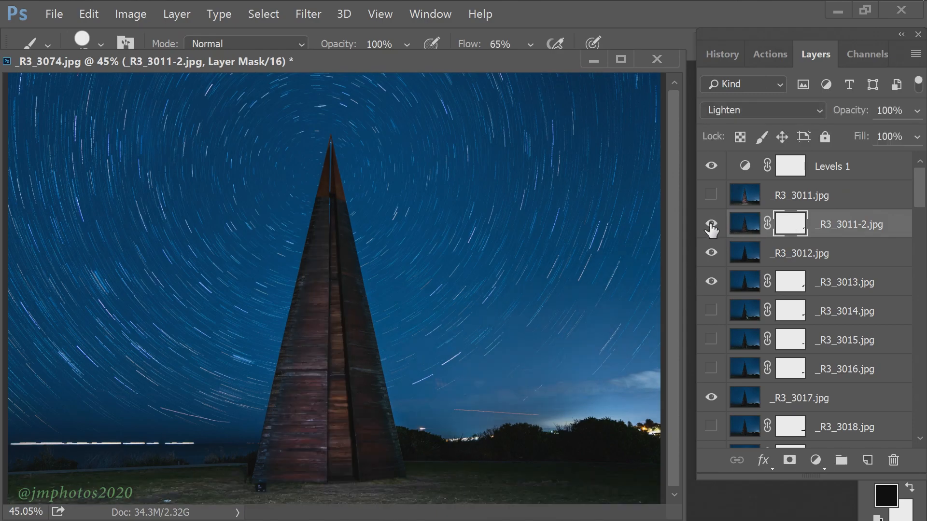
{"action": "left_click", "coordinate": [712, 229]}
{"action": "left_click", "coordinate": [711, 229]}
{"action": "scroll", "coordinate": [492, 284], "scroll_direction": "up", "scroll_amount": 10}
{"action": "left_click_drag", "start_coordinate": [466, 510], "coordinate": [509, 515]}
{"action": "left_click", "coordinate": [712, 227]}
{"action": "left_click", "coordinate": [712, 226]}
{"action": "left_click", "coordinate": [712, 226]}
- Show _R3_3014.jpg and toggle the _R3_3012.jpg and _R3_3013.jpg layers to compare the light on the tower
{"action": "left_click", "coordinate": [709, 310]}
{"action": "scroll", "coordinate": [573, 275], "scroll_direction": "down", "scroll_amount": 8}
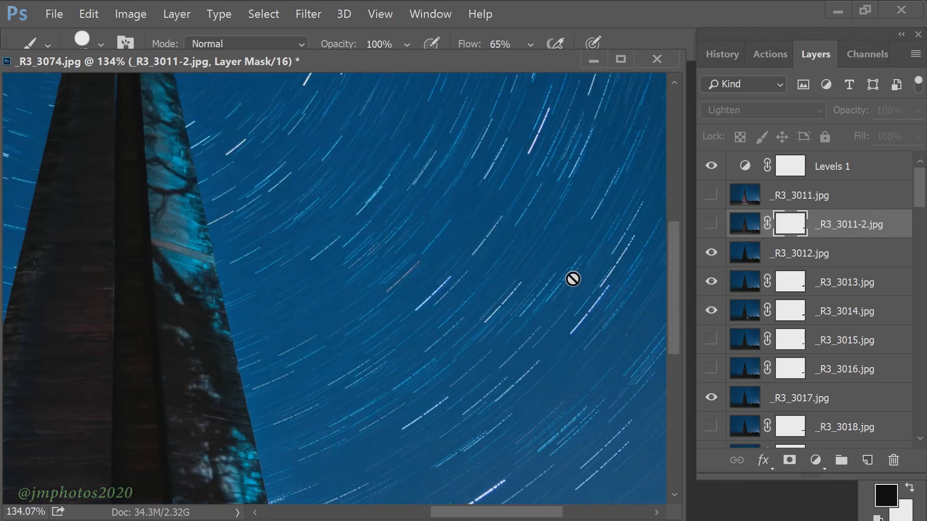
{"action": "scroll", "coordinate": [575, 277], "scroll_direction": "up", "scroll_amount": 1}
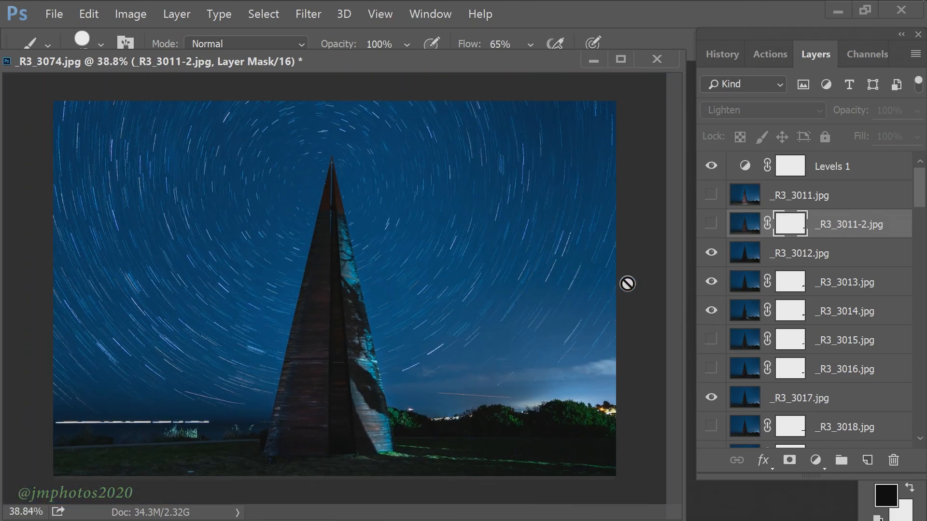
{"action": "left_click", "coordinate": [742, 287]}
{"action": "left_click", "coordinate": [712, 282]}
{"action": "left_click", "coordinate": [712, 283]}
{"action": "left_click", "coordinate": [711, 252]}
{"action": "left_click", "coordinate": [711, 283]}
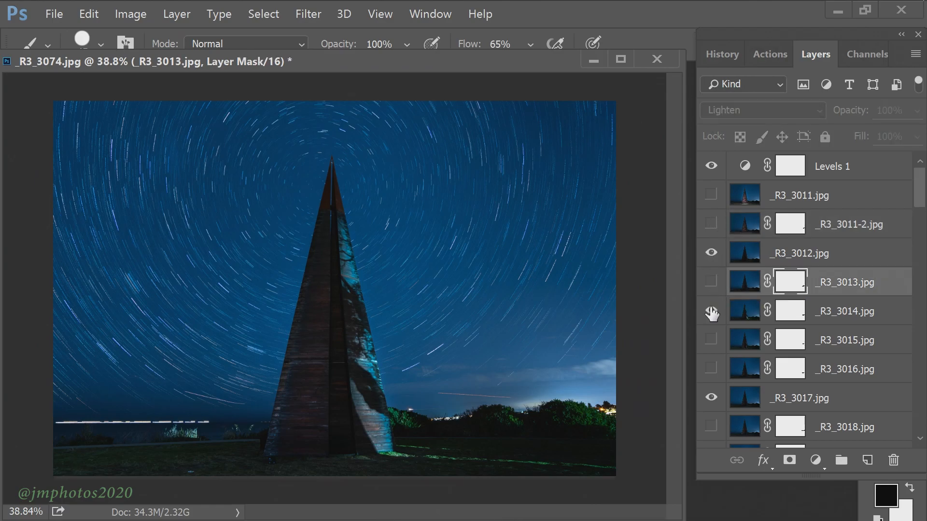
{"action": "left_click", "coordinate": [711, 282]}
- Select the mask of _R3_3014.jpg and compare the image with and without that layer
{"action": "left_click", "coordinate": [792, 313]}
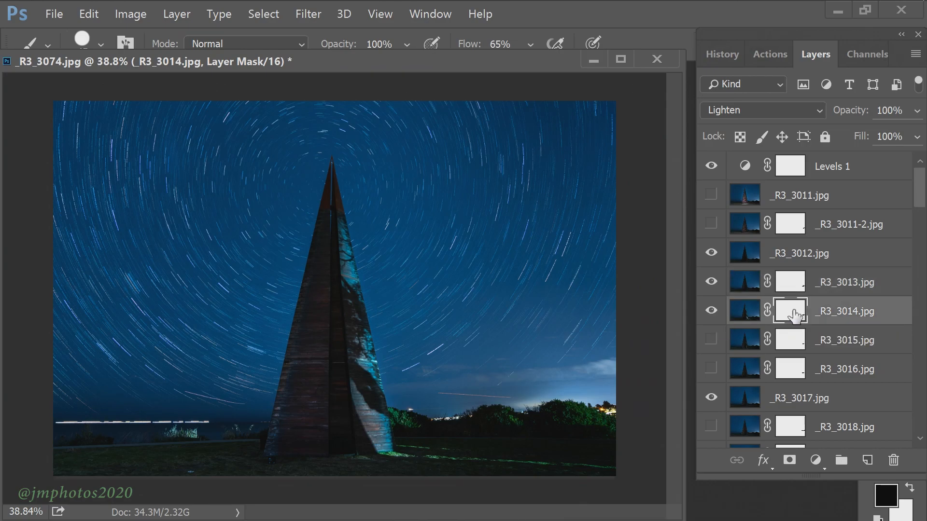
{"action": "left_click", "coordinate": [713, 311]}
{"action": "left_click", "coordinate": [713, 312]}
{"action": "left_click", "coordinate": [711, 311]}
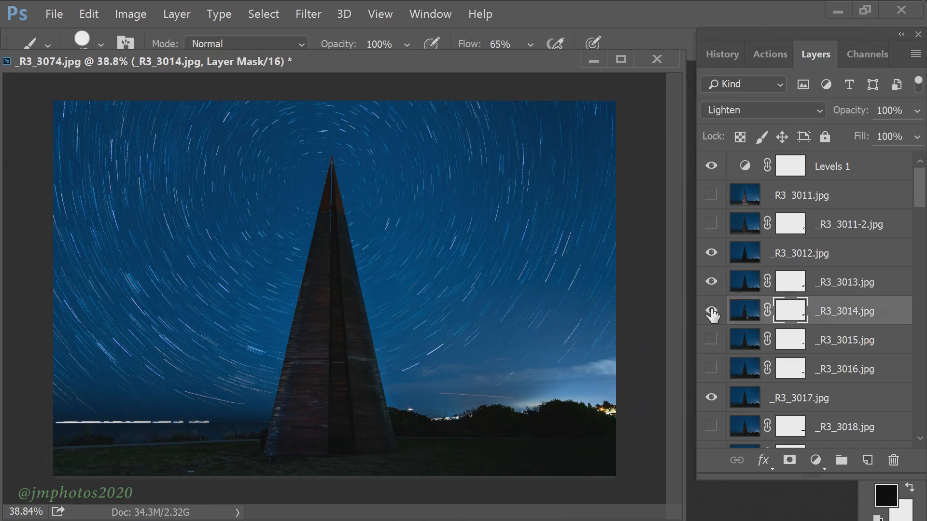
{"action": "left_click", "coordinate": [712, 311]}
- Set the brush opacity to 75% and paint out the green light on the grass, bushes and tower base on the _R3_3014.jpg mask
{"action": "right_click", "coordinate": [581, 295]}
{"action": "left_click", "coordinate": [406, 44]}
{"action": "left_click_drag", "start_coordinate": [407, 67], "coordinate": [382, 67]}
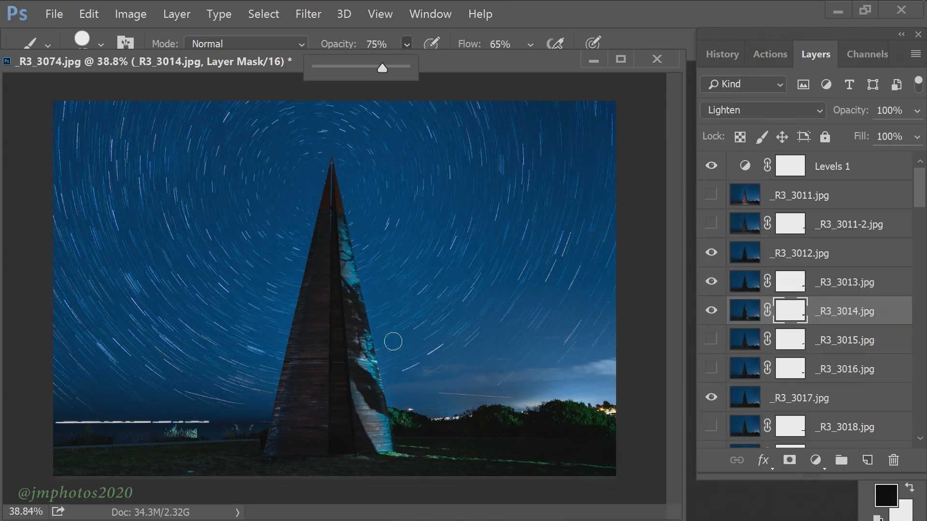
{"action": "left_click_drag", "start_coordinate": [426, 455], "coordinate": [475, 455]}
{"action": "left_click_drag", "start_coordinate": [550, 427], "coordinate": [637, 439]}
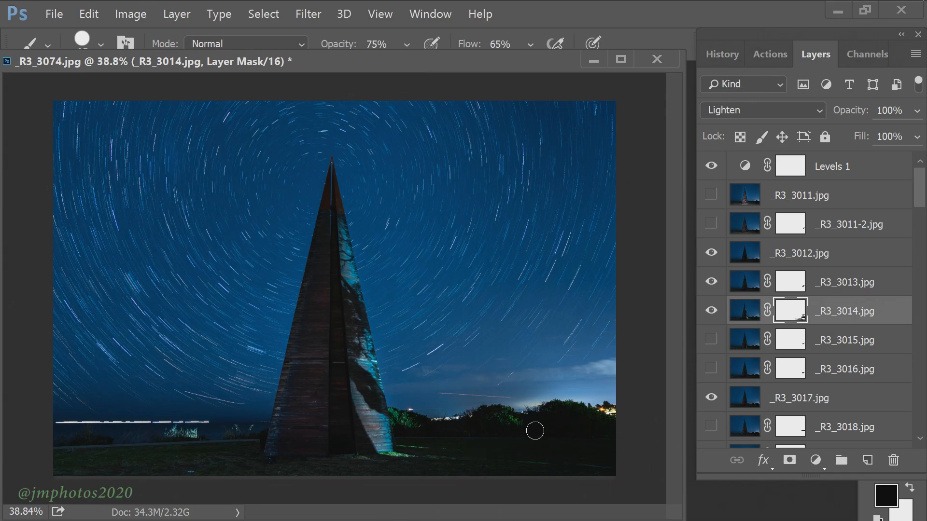
{"action": "mouse_move", "coordinate": [385, 458]}
{"action": "left_mouse_down"}
{"action": "mouse_move", "coordinate": [603, 460]}
{"action": "mouse_move", "coordinate": [290, 469]}
{"action": "left_mouse_up"}
{"action": "left_click_drag", "start_coordinate": [157, 444], "coordinate": [237, 439]}
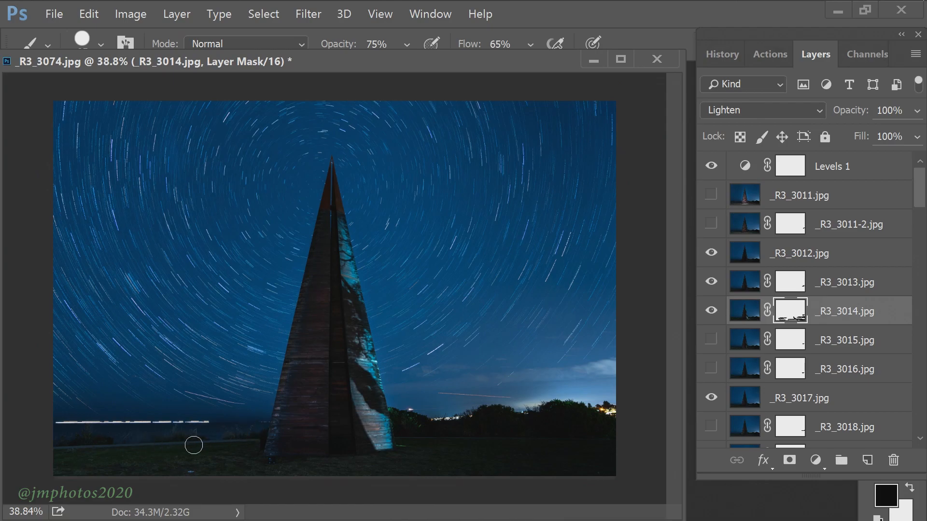
- Compare the masked _R3_3014.jpg on and off, leaving the layer hidden
{"action": "left_click", "coordinate": [712, 313]}
{"action": "left_click", "coordinate": [713, 313]}
{"action": "left_click", "coordinate": [712, 314]}
{"action": "left_click", "coordinate": [713, 313]}
{"action": "left_click", "coordinate": [713, 314]}
- Show _R3_3015.jpg, select its mask and compare the foreground with and without the layer
{"action": "left_click", "coordinate": [710, 341]}
{"action": "left_click", "coordinate": [710, 341]}
{"action": "left_click", "coordinate": [710, 341]}
{"action": "left_click", "coordinate": [711, 340]}
{"action": "left_click", "coordinate": [710, 341]}
{"action": "left_click", "coordinate": [784, 347]}
{"action": "left_click", "coordinate": [712, 339]}
{"action": "left_click", "coordinate": [711, 339]}
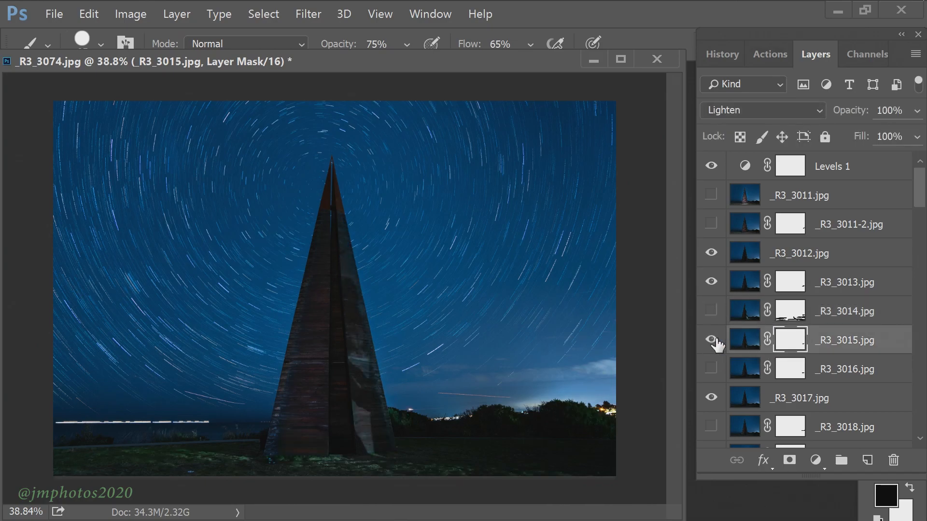
- Set the brush opacity to 65% and paint out the lit grass on the _R3_3015.jpg mask, toggling the layer to compare
{"action": "left_click", "coordinate": [407, 44]}
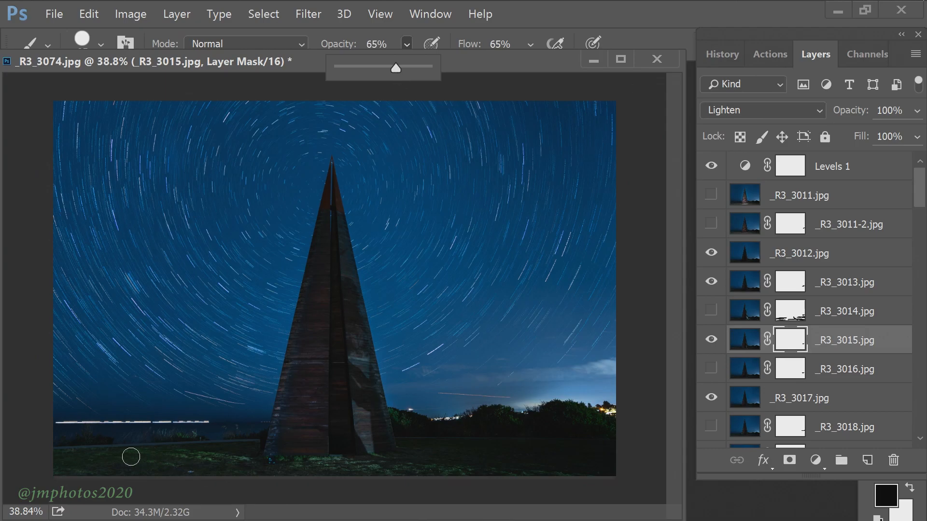
{"action": "left_click_drag", "start_coordinate": [127, 457], "coordinate": [173, 454]}
{"action": "left_click_drag", "start_coordinate": [261, 477], "coordinate": [352, 466]}
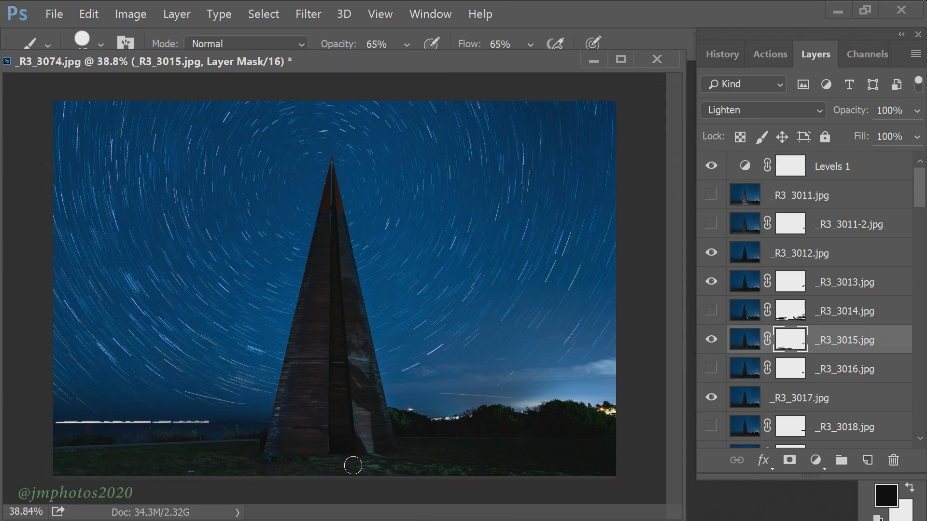
{"action": "left_click", "coordinate": [712, 339]}
{"action": "left_click", "coordinate": [711, 340]}
- Paint out the light on the tower's upper part on the _R3_3015.jpg mask, checking it with the layer on and off
{"action": "key", "text": "ctrl+plus"}
{"action": "mouse_move", "coordinate": [390, 390]}
{"action": "left_mouse_down"}
{"action": "mouse_move", "coordinate": [393, 347]}
{"action": "mouse_move", "coordinate": [352, 169]}
{"action": "mouse_move", "coordinate": [409, 338]}
{"action": "left_mouse_up"}
{"action": "left_click_drag", "start_coordinate": [673, 269], "coordinate": [681, 176]}
{"action": "left_click", "coordinate": [712, 342]}
{"action": "left_click", "coordinate": [712, 342]}
{"action": "right_click", "coordinate": [504, 347]}
{"action": "left_click", "coordinate": [343, 335]}
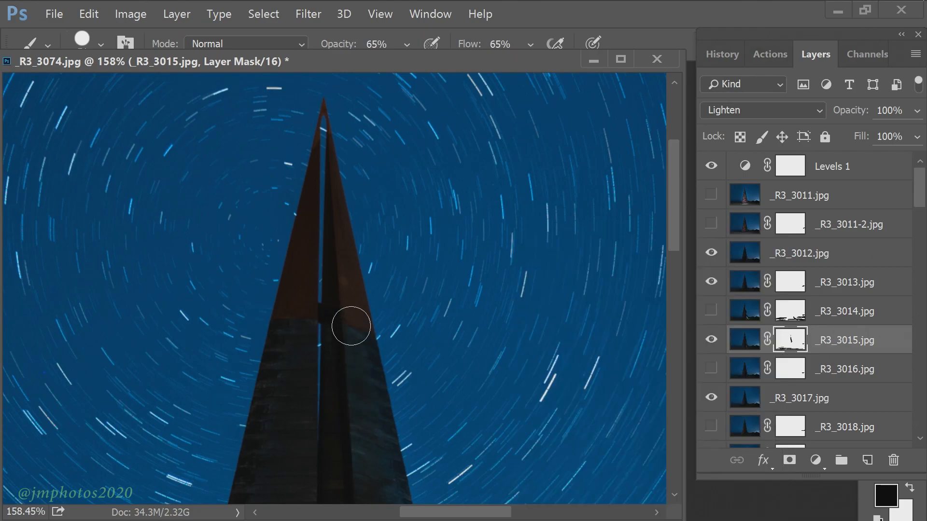
{"action": "left_click", "coordinate": [712, 339]}
{"action": "left_click", "coordinate": [711, 340]}
{"action": "left_click", "coordinate": [712, 340]}
{"action": "left_click", "coordinate": [711, 340]}
- Paint out the light along the tower's middle section on the _R3_3015.jpg mask, toggling the layer to compare
{"action": "scroll", "coordinate": [919, 198], "scroll_direction": "down", "scroll_amount": 1}
{"action": "left_click_drag", "start_coordinate": [676, 224], "coordinate": [676, 297]}
{"action": "left_click", "coordinate": [712, 312]}
{"action": "left_click", "coordinate": [711, 312]}
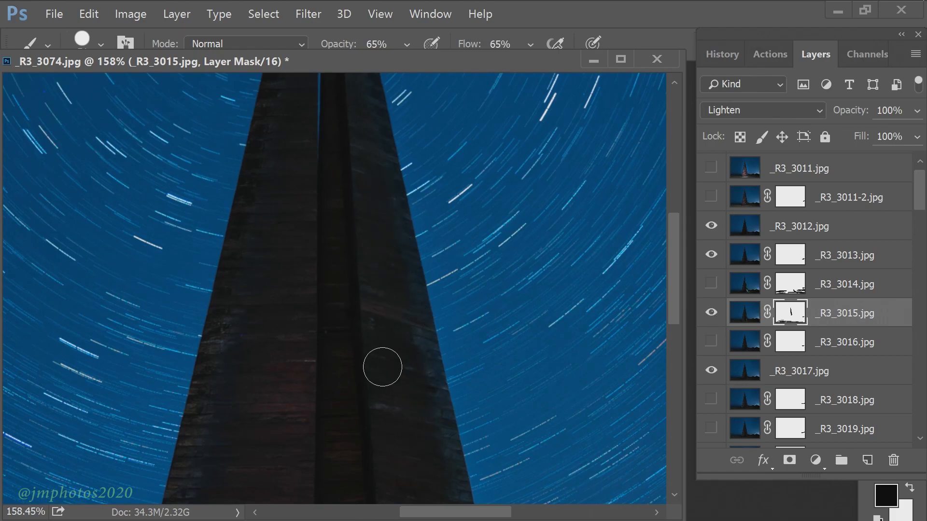
{"action": "left_click", "coordinate": [711, 313]}
{"action": "left_click", "coordinate": [712, 313]}
{"action": "left_click", "coordinate": [712, 313]}
{"action": "left_click_drag", "start_coordinate": [675, 251], "coordinate": [676, 319]}
{"action": "left_click", "coordinate": [711, 311]}
{"action": "left_click", "coordinate": [712, 311]}
{"action": "mouse_move", "coordinate": [470, 365]}
{"action": "left_mouse_down"}
{"action": "mouse_move", "coordinate": [473, 465]}
{"action": "mouse_move", "coordinate": [399, 364]}
{"action": "left_mouse_up"}
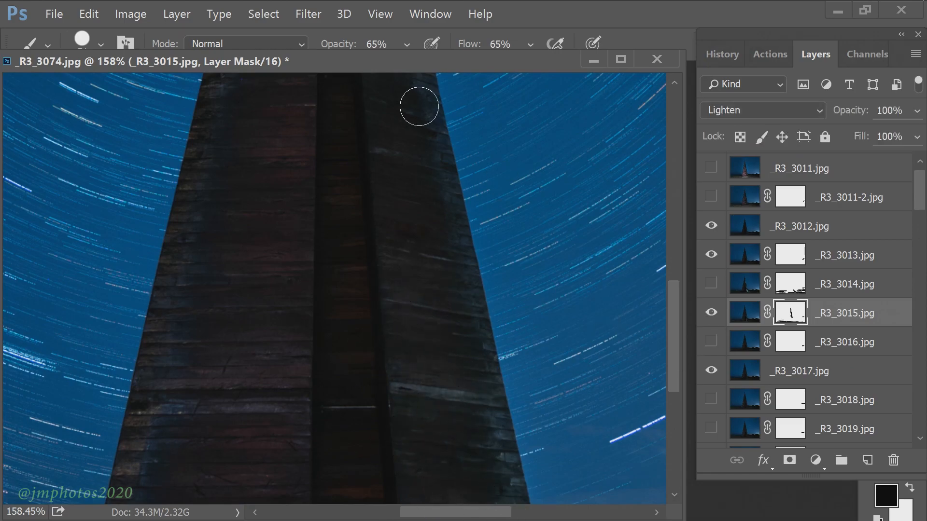
- Paint out the remaining light on the lower tower, its base and the nearby bushes on the _R3_3015.jpg mask
{"action": "scroll", "coordinate": [380, 233], "scroll_direction": "down", "scroll_amount": 5}
{"action": "left_click_drag", "start_coordinate": [347, 419], "coordinate": [367, 420]}
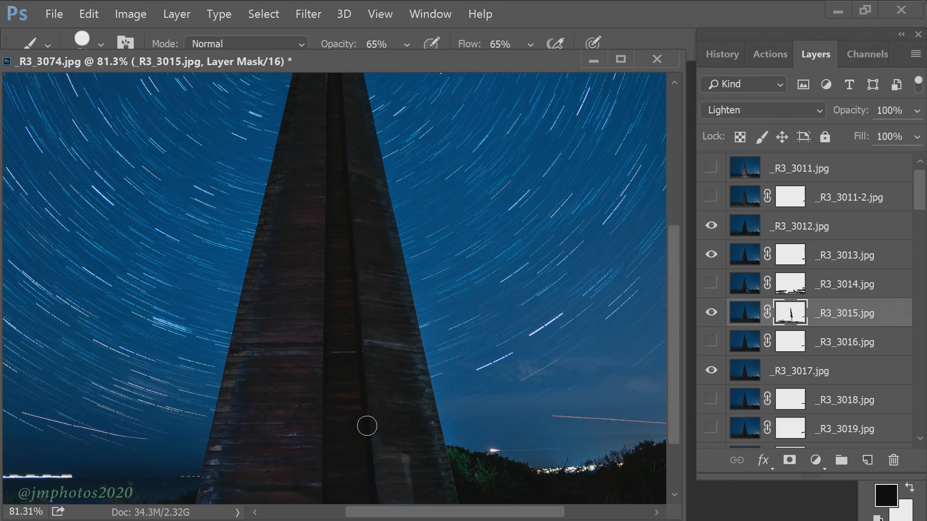
{"action": "left_click", "coordinate": [711, 313]}
{"action": "left_click", "coordinate": [711, 312]}
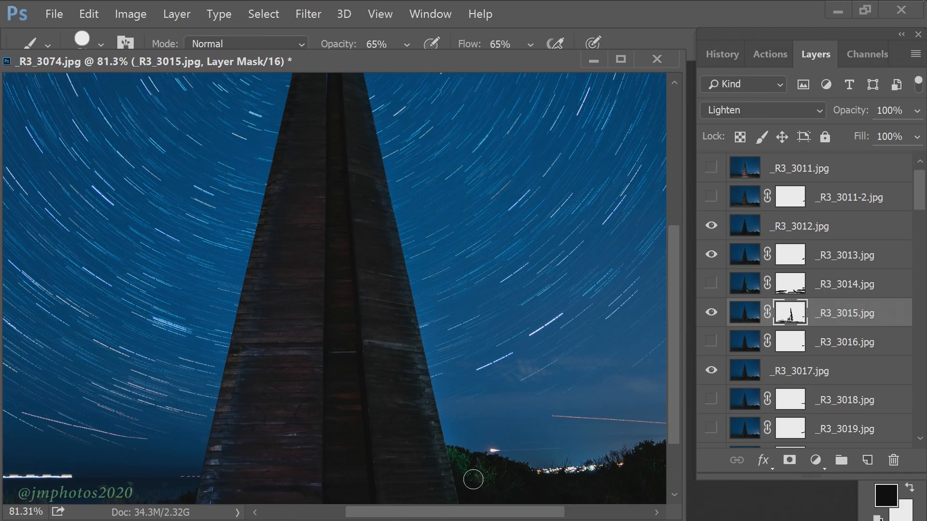
{"action": "scroll", "coordinate": [473, 477], "scroll_direction": "down", "scroll_amount": 2}
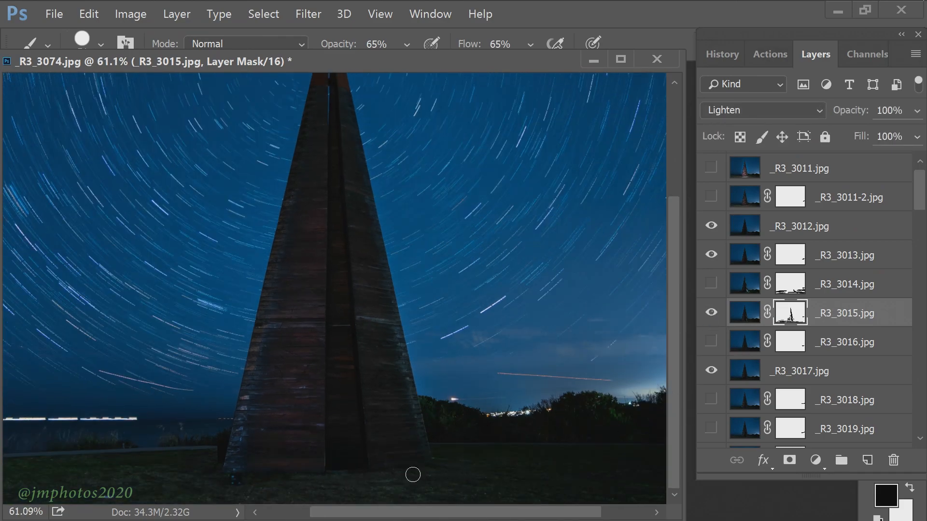
{"action": "left_click", "coordinate": [711, 312]}
{"action": "left_click", "coordinate": [711, 313]}
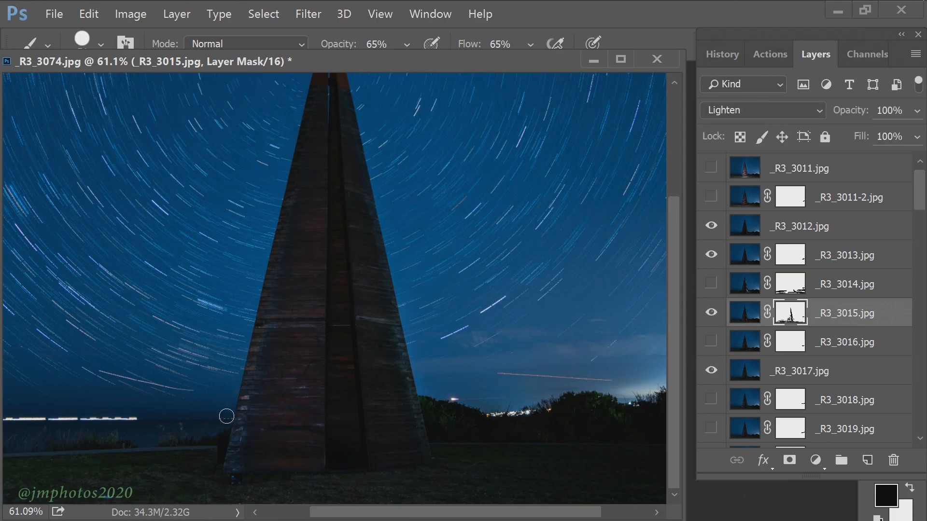
{"action": "left_click", "coordinate": [711, 313]}
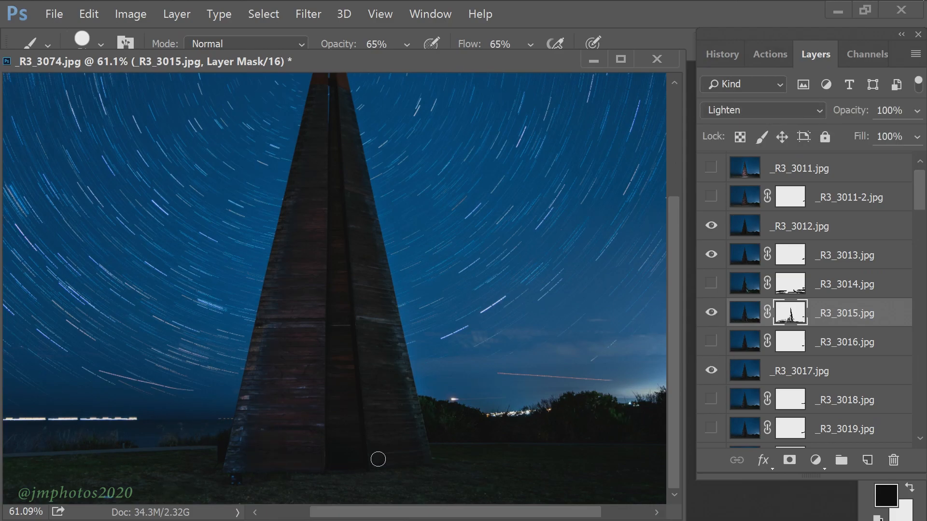
- Show _R3_3016.jpg, select its mask and compare the whole image with and without the layer
{"action": "left_click", "coordinate": [711, 341]}
{"action": "left_click", "coordinate": [784, 345]}
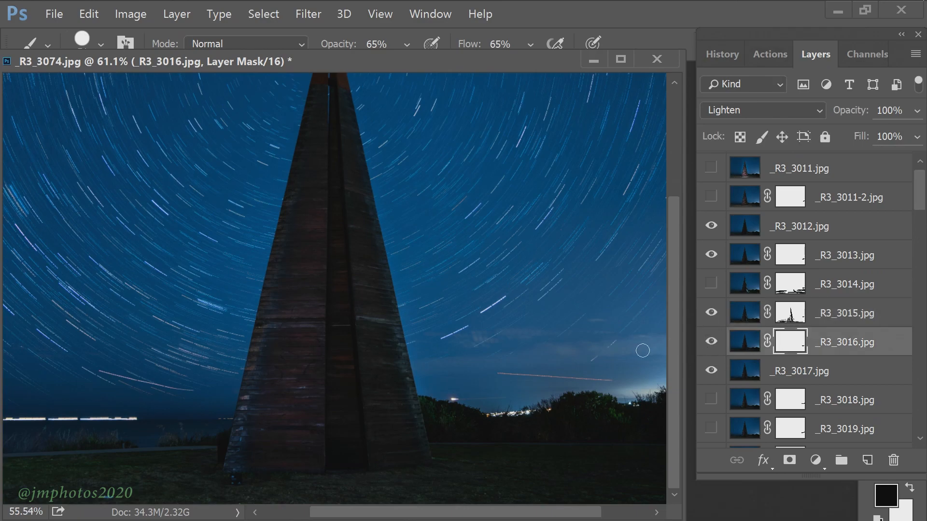
{"action": "key", "text": "ctrl+0"}
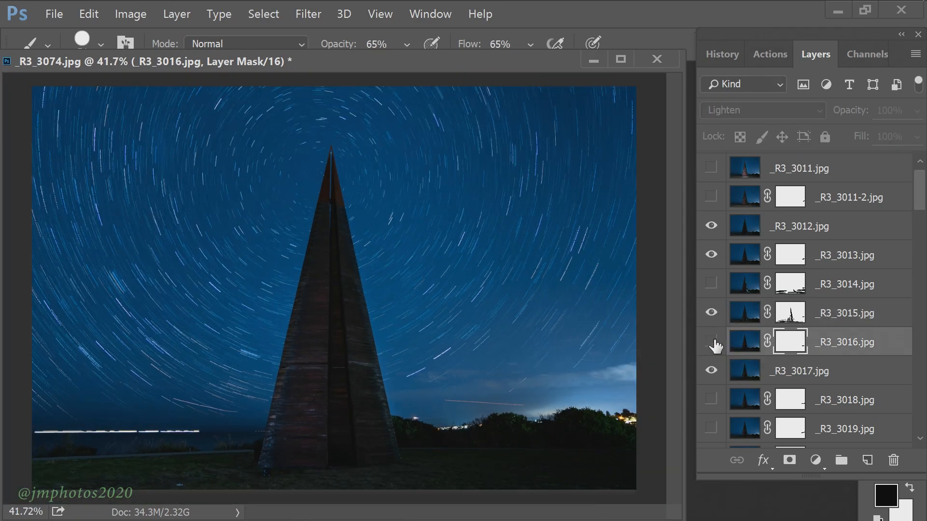
{"action": "left_click", "coordinate": [711, 342]}
- Show _R3_3018.jpg and replace its layer mask with a copy of the _R3_3015.jpg mask
{"action": "left_click", "coordinate": [711, 399]}
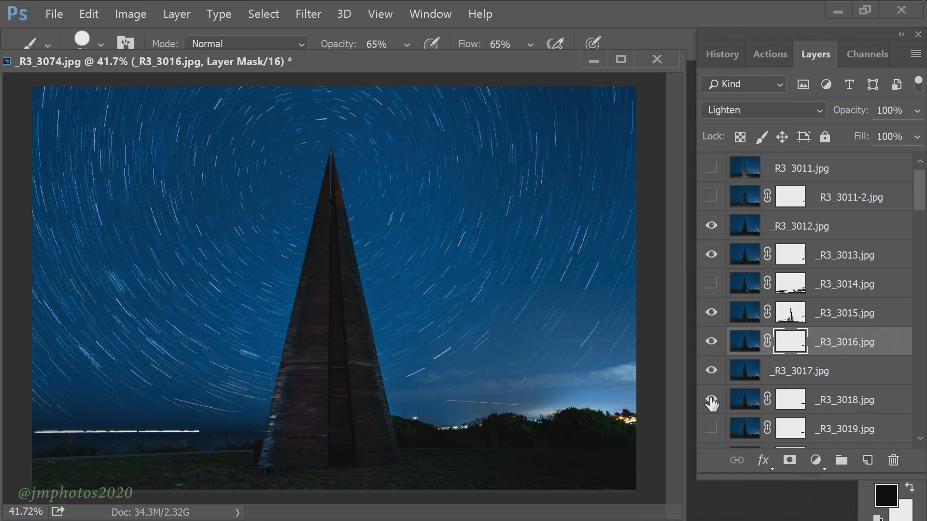
{"action": "left_click", "coordinate": [790, 405]}
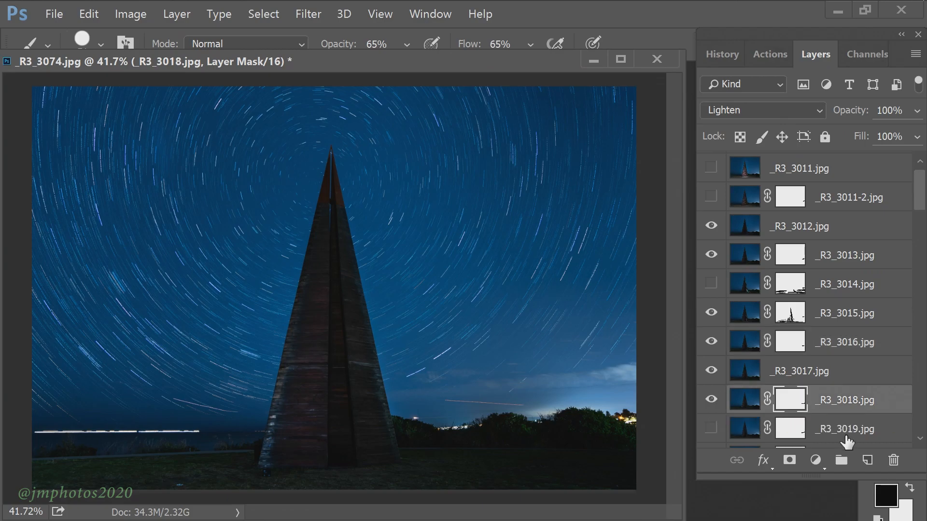
{"action": "left_click", "coordinate": [894, 460]}
{"action": "left_click", "coordinate": [790, 314]}
{"action": "left_click_drag", "start_coordinate": [790, 315], "coordinate": [794, 406]}
- Show _R3_3019.jpg and paint out the light on the tower's lower left side on its mask with 90% brush opacity
{"action": "scroll", "coordinate": [707, 386], "scroll_direction": "down", "scroll_amount": 2}
{"action": "left_click", "coordinate": [710, 372]}
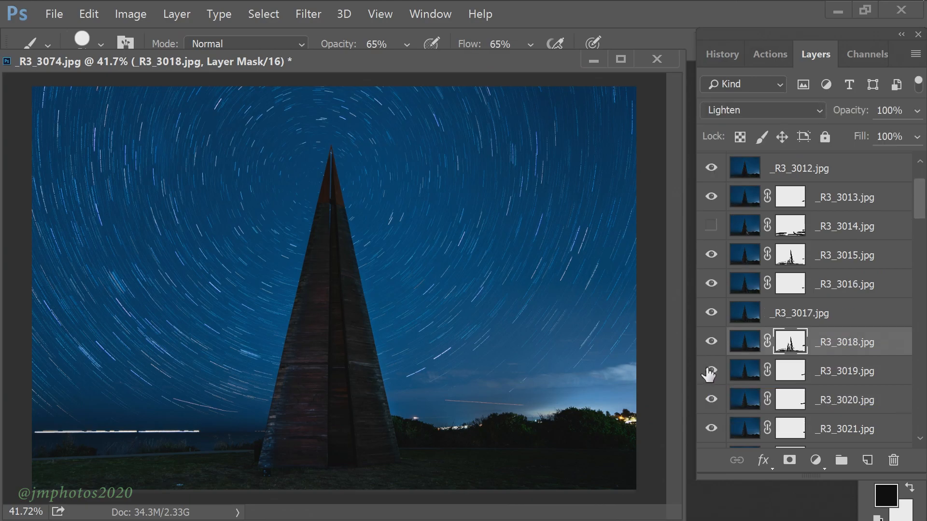
{"action": "left_click", "coordinate": [780, 372]}
{"action": "left_click", "coordinate": [407, 45]}
{"action": "left_click_drag", "start_coordinate": [404, 67], "coordinate": [427, 68]}
{"action": "left_click_drag", "start_coordinate": [303, 364], "coordinate": [291, 401]}
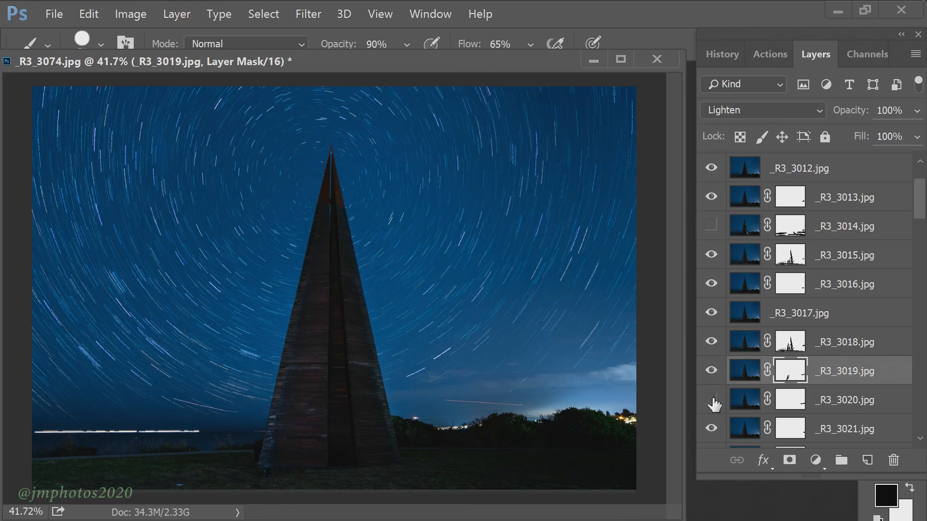
- Show _R3_3020.jpg and _R3_3024.jpg, and paint out the lit grass and lower tower on the _R3_3024.jpg mask
{"action": "left_click", "coordinate": [790, 400]}
{"action": "scroll", "coordinate": [714, 296], "scroll_direction": "down", "scroll_amount": 5}
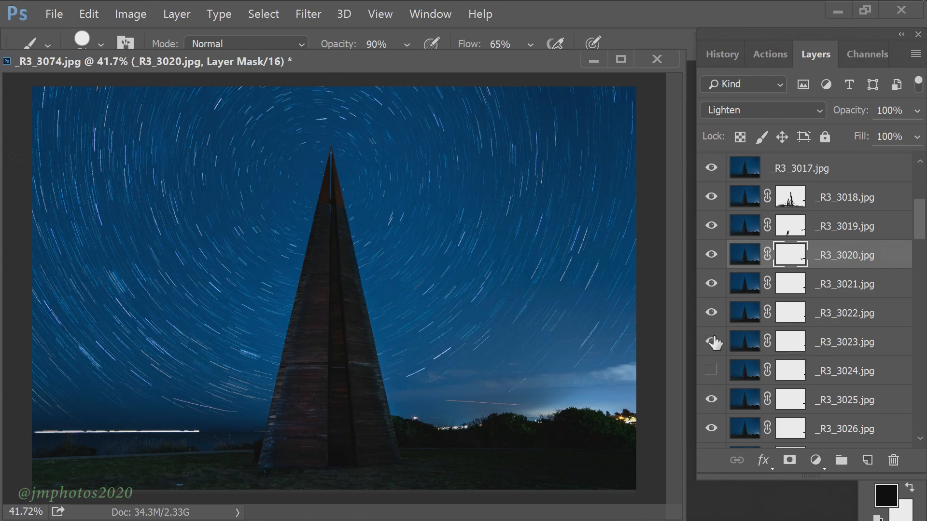
{"action": "left_click", "coordinate": [790, 371]}
{"action": "right_click", "coordinate": [378, 436]}
{"action": "left_click", "coordinate": [238, 465]}
{"action": "mouse_move", "coordinate": [314, 436]}
{"action": "left_mouse_down"}
{"action": "mouse_move", "coordinate": [207, 480]}
{"action": "mouse_move", "coordinate": [3, 482]}
{"action": "left_mouse_up"}
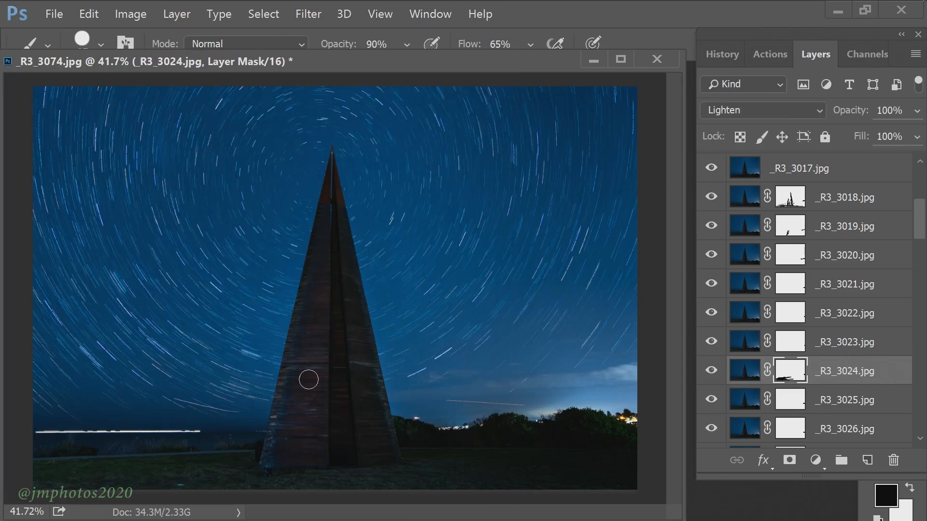
{"action": "left_click", "coordinate": [711, 372]}
- Replace the _R3_3029.jpg layer mask with a copy of the _R3_3018.jpg mask and show the layer
{"action": "scroll", "coordinate": [753, 394], "scroll_direction": "down", "scroll_amount": 4}
{"action": "scroll", "coordinate": [781, 381], "scroll_direction": "down", "scroll_amount": 3}
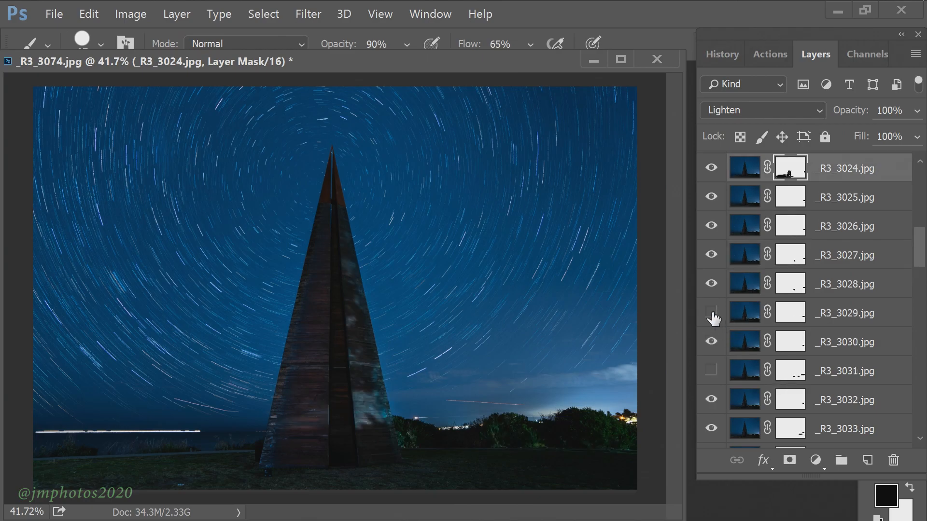
{"action": "left_click", "coordinate": [791, 314]}
{"action": "left_click", "coordinate": [893, 460]}
{"action": "scroll", "coordinate": [805, 297], "scroll_direction": "up", "scroll_amount": 8}
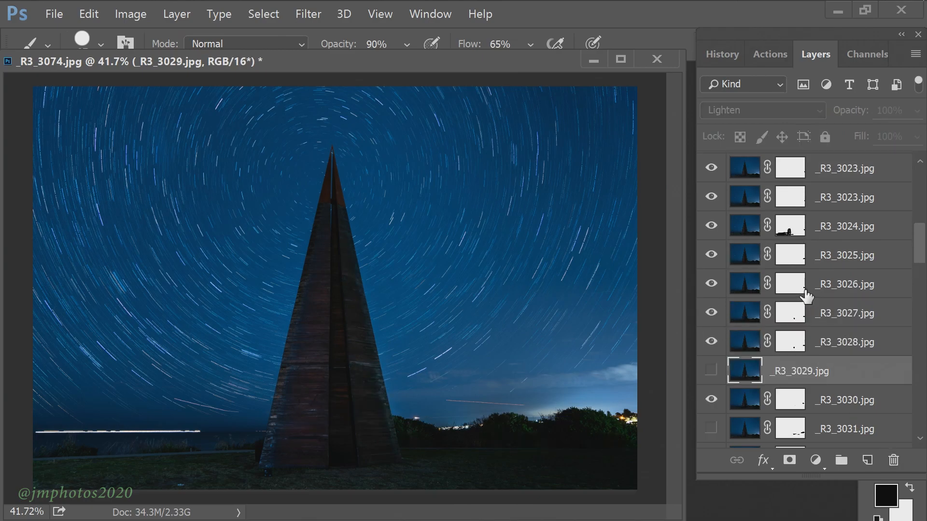
{"action": "left_click", "coordinate": [792, 227]}
{"action": "scroll", "coordinate": [792, 232], "scroll_direction": "down", "scroll_amount": 2}
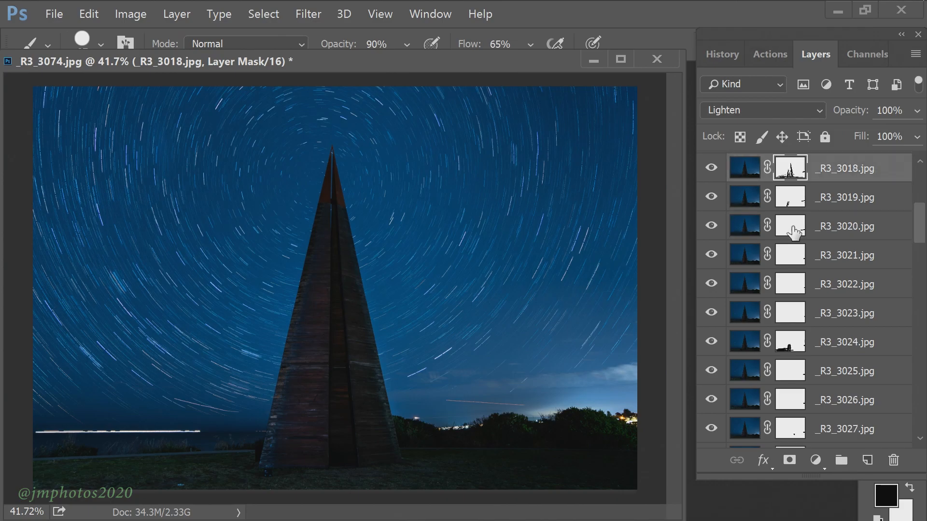
{"action": "scroll", "coordinate": [796, 207], "scroll_direction": "up", "scroll_amount": 1}
{"action": "left_click_drag", "start_coordinate": [791, 202], "coordinate": [798, 381]}
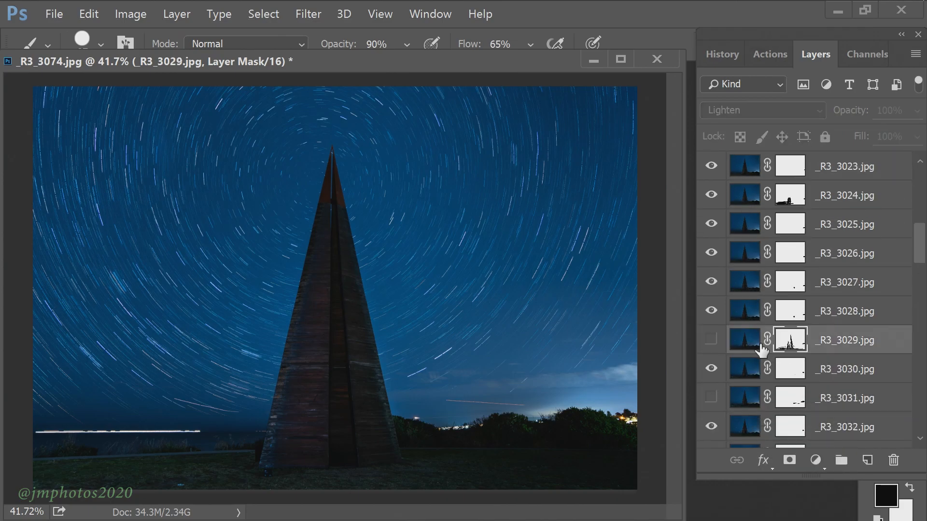
{"action": "left_click", "coordinate": [711, 340]}
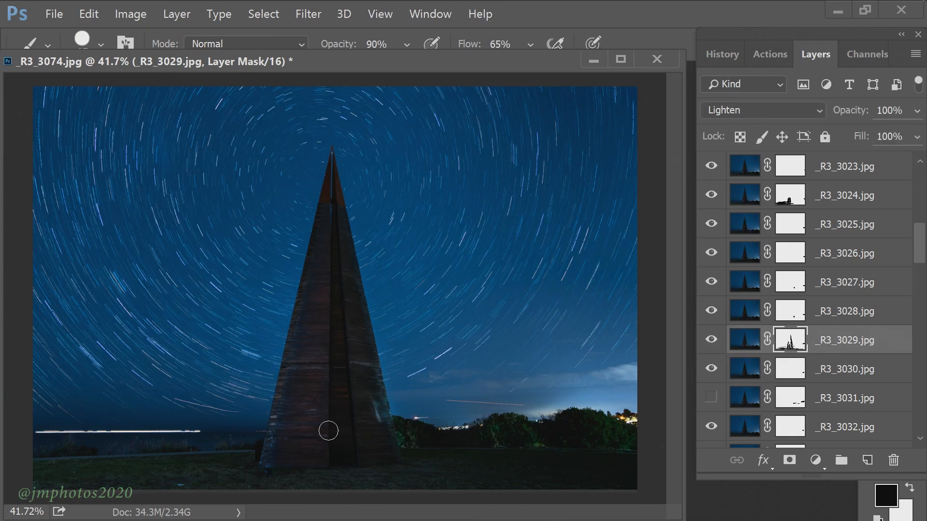
- Paint out the light on the tower's lower right side on the _R3_3029.jpg mask, reduce brush opacity to 65% and compare the layer on and off
{"action": "left_click_drag", "start_coordinate": [370, 459], "coordinate": [379, 411]}
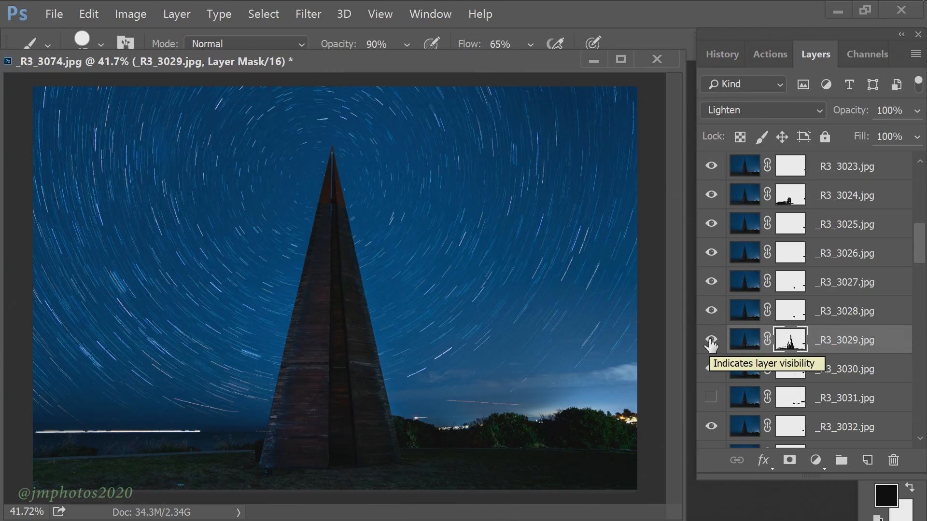
{"action": "left_click_drag", "start_coordinate": [405, 44], "coordinate": [375, 68]}
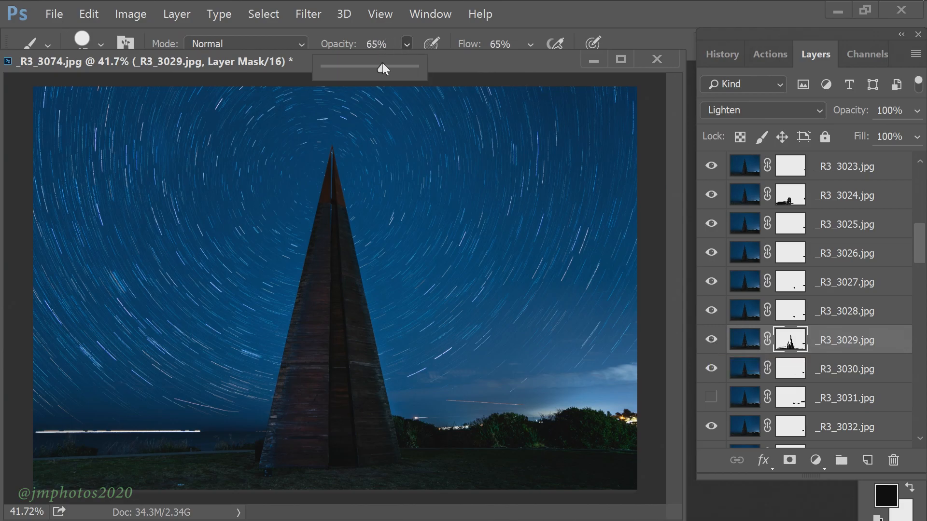
{"action": "left_click", "coordinate": [653, 452]}
{"action": "left_click", "coordinate": [713, 341]}
{"action": "left_click", "coordinate": [713, 342]}
- Examine the lower tower and horizon at closer range with and without _R3_3029.jpg
{"action": "scroll", "coordinate": [335, 479], "scroll_direction": "up", "scroll_amount": 5}
{"action": "left_click_drag", "start_coordinate": [569, 512], "coordinate": [635, 512]}
{"action": "left_click_drag", "start_coordinate": [676, 411], "coordinate": [676, 480]}
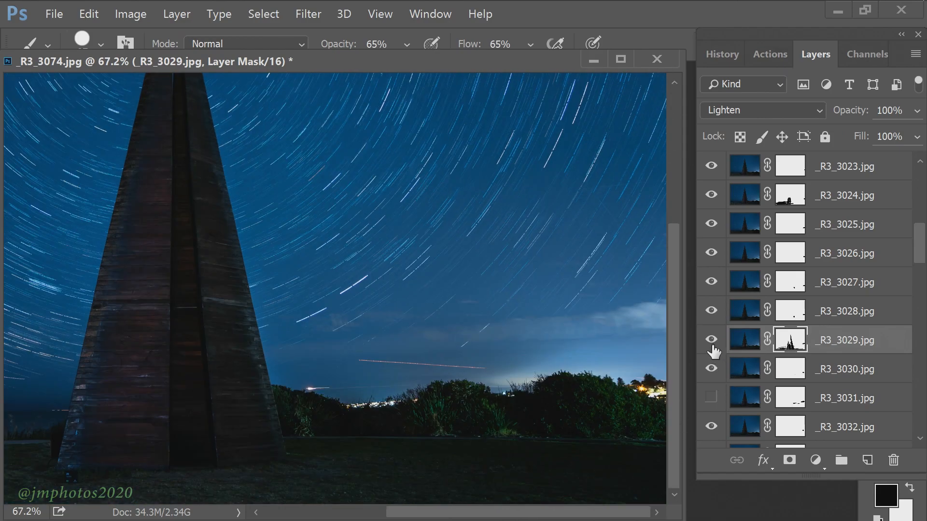
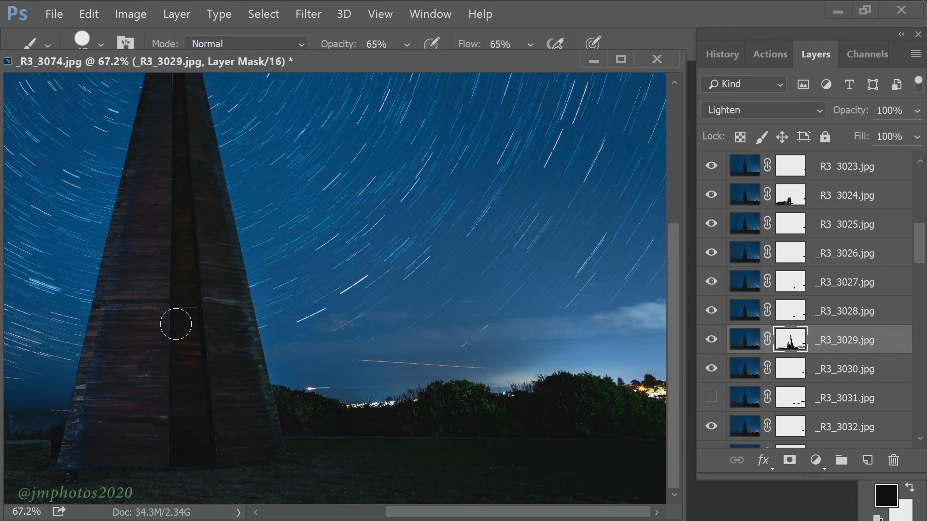
{"action": "left_click", "coordinate": [711, 340]}
{"action": "left_click", "coordinate": [711, 340]}
{"action": "scroll", "coordinate": [651, 362], "scroll_direction": "down", "scroll_amount": 5}
{"action": "scroll", "coordinate": [645, 362], "scroll_direction": "up", "scroll_amount": 1}
{"action": "left_click", "coordinate": [712, 341]}
{"action": "left_click", "coordinate": [712, 341]}
{"action": "scroll", "coordinate": [425, 454], "scroll_direction": "up", "scroll_amount": 11}
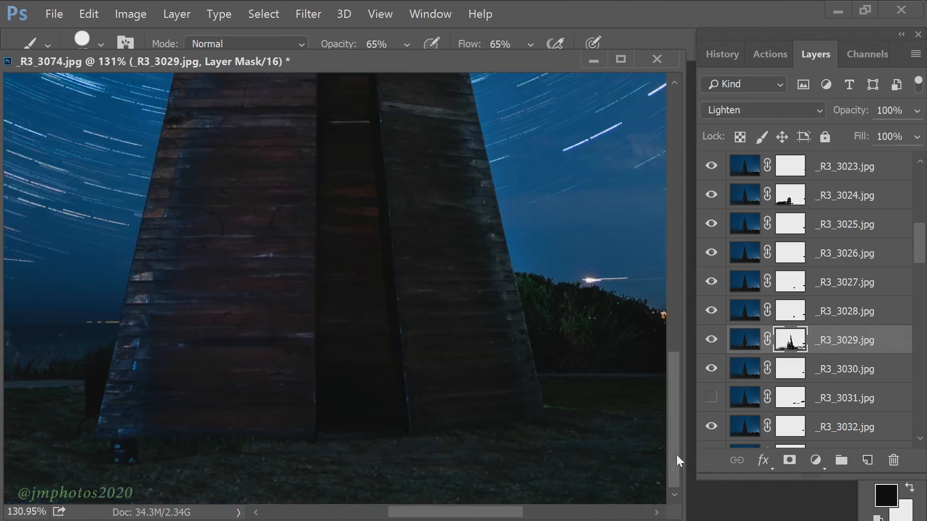
- Paint over the faint light trail above the bushes on the _R3_3029.jpg mask with a smaller brush
{"action": "left_click", "coordinate": [532, 510]}
{"action": "scroll", "coordinate": [518, 447], "scroll_direction": "up", "scroll_amount": 2}
{"action": "right_click", "coordinate": [362, 288]}
{"action": "left_click_drag", "start_coordinate": [516, 278], "coordinate": [471, 278]}
{"action": "left_click_drag", "start_coordinate": [290, 277], "coordinate": [245, 276]}
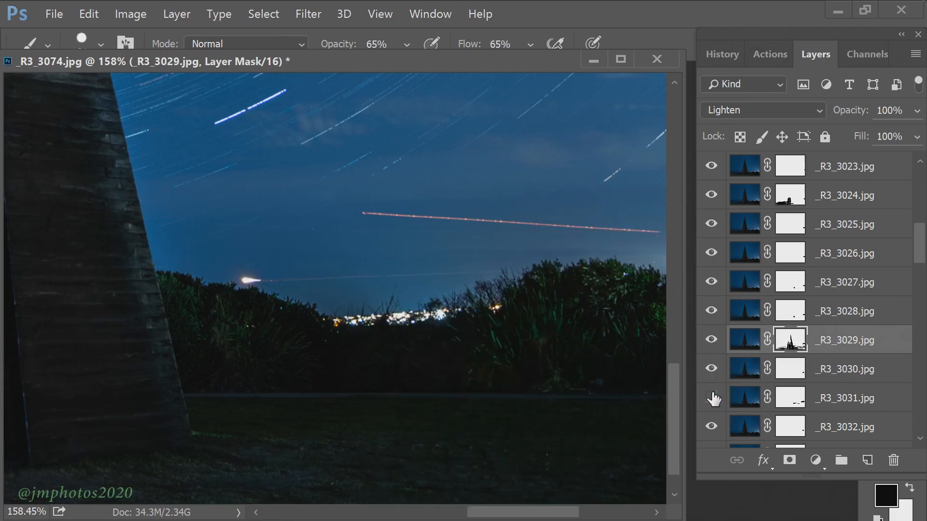
- Show _R3_3031.jpg and paint out the light streak above the sea horizon beside the tower on its mask
{"action": "left_click", "coordinate": [789, 397]}
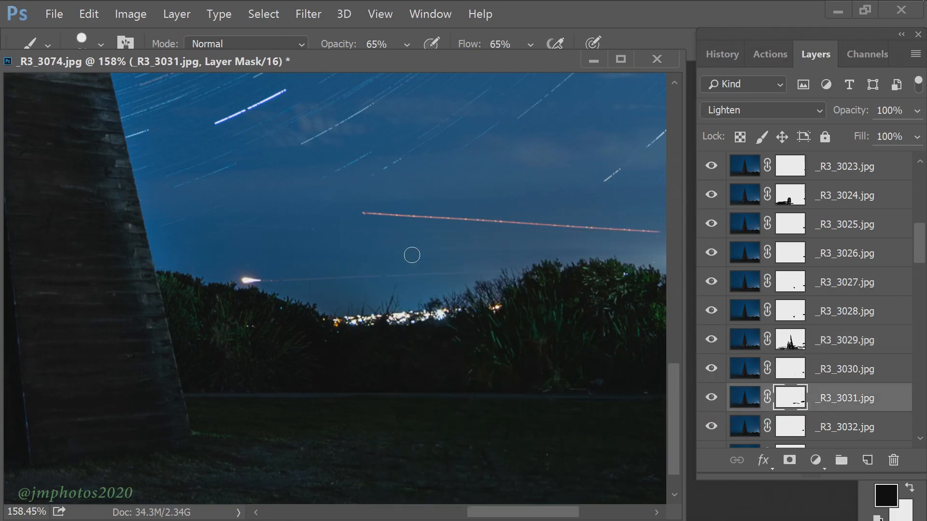
{"action": "key", "text": "ctrl+0"}
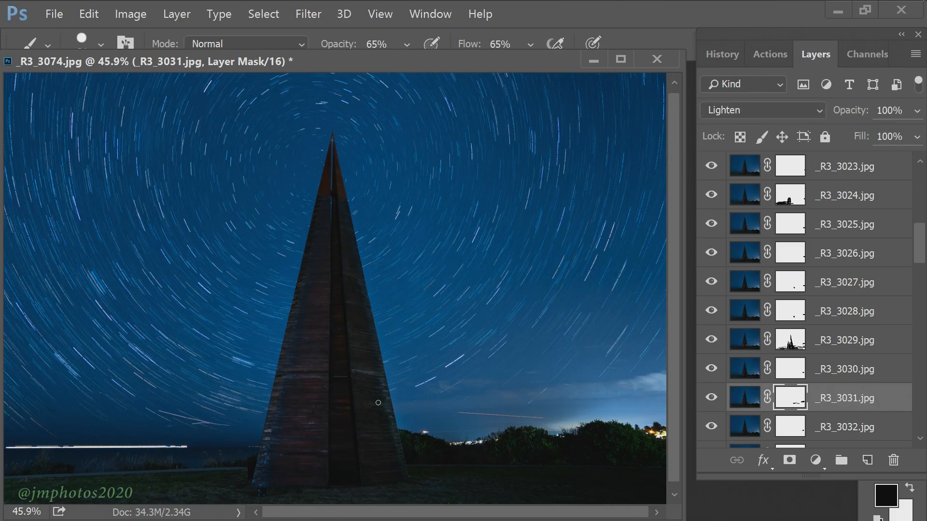
{"action": "scroll", "coordinate": [135, 426], "scroll_direction": "up", "scroll_amount": 20}
{"action": "left_click_drag", "start_coordinate": [431, 513], "coordinate": [380, 512]}
{"action": "left_click_drag", "start_coordinate": [674, 302], "coordinate": [685, 428]}
{"action": "left_click_drag", "start_coordinate": [431, 513], "coordinate": [393, 513]}
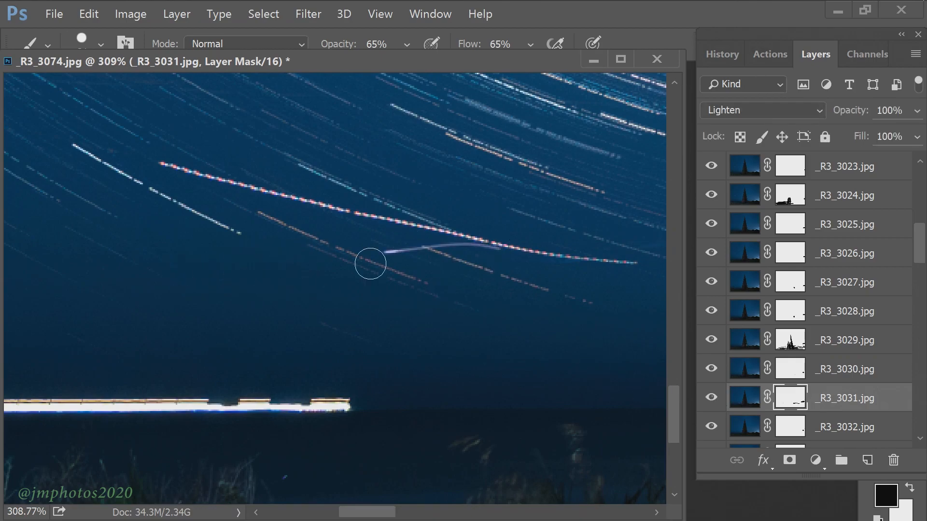
{"action": "scroll", "coordinate": [203, 263], "scroll_direction": "down", "scroll_amount": 20}
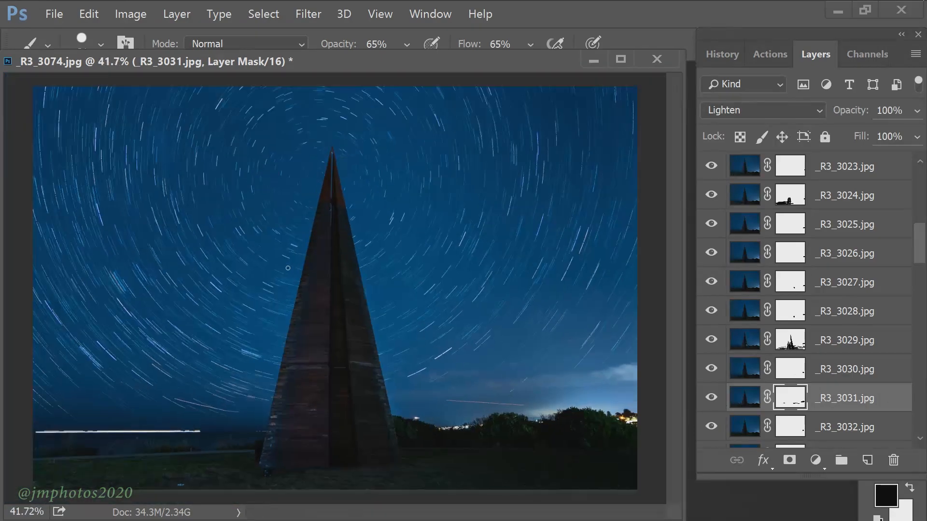
{"action": "scroll", "coordinate": [287, 268], "scroll_direction": "up", "scroll_amount": 1}
{"action": "scroll", "coordinate": [838, 381], "scroll_direction": "down", "scroll_amount": 2}
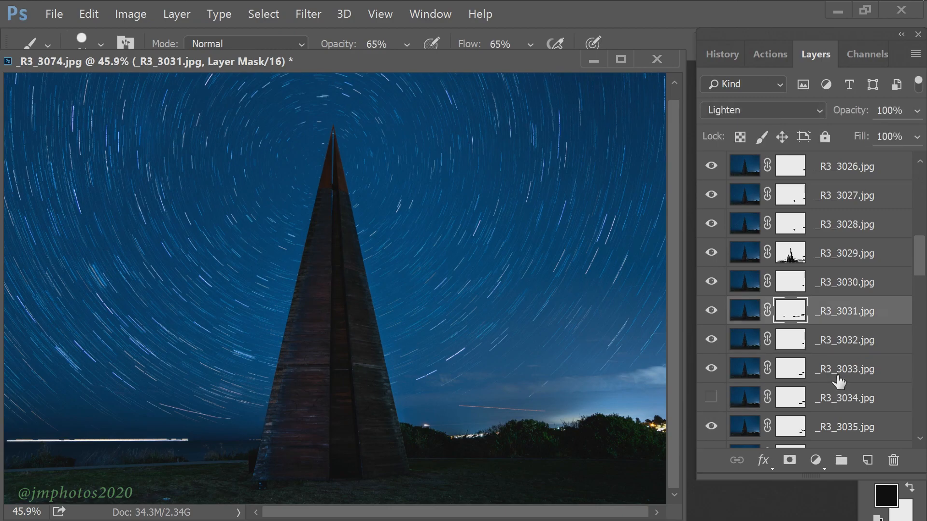
- Show _R3_3034.jpg and replace its layer mask with a copy of the _R3_3029.jpg mask
{"action": "scroll", "coordinate": [839, 381], "scroll_direction": "down", "scroll_amount": 2}
{"action": "left_click", "coordinate": [710, 340]}
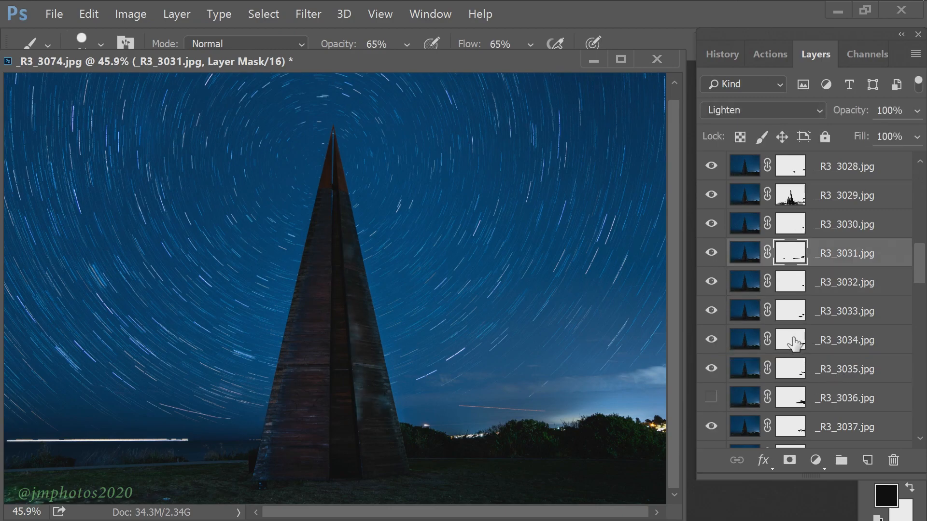
{"action": "left_click_drag", "start_coordinate": [793, 343], "coordinate": [893, 459]}
{"action": "left_click_drag", "start_coordinate": [791, 199], "coordinate": [782, 342]}
{"action": "left_click", "coordinate": [787, 343]}
- Paint out the grass in the lower left corner on the _R3_3034.jpg mask with a larger brush and compare the layer on and off
{"action": "right_click", "coordinate": [151, 357]}
{"action": "left_click", "coordinate": [281, 273]}
{"action": "left_click", "coordinate": [38, 490]}
{"action": "left_click", "coordinate": [711, 342]}
{"action": "left_click", "coordinate": [711, 343]}
{"action": "scroll", "coordinate": [593, 484], "scroll_direction": "up", "scroll_amount": 12}
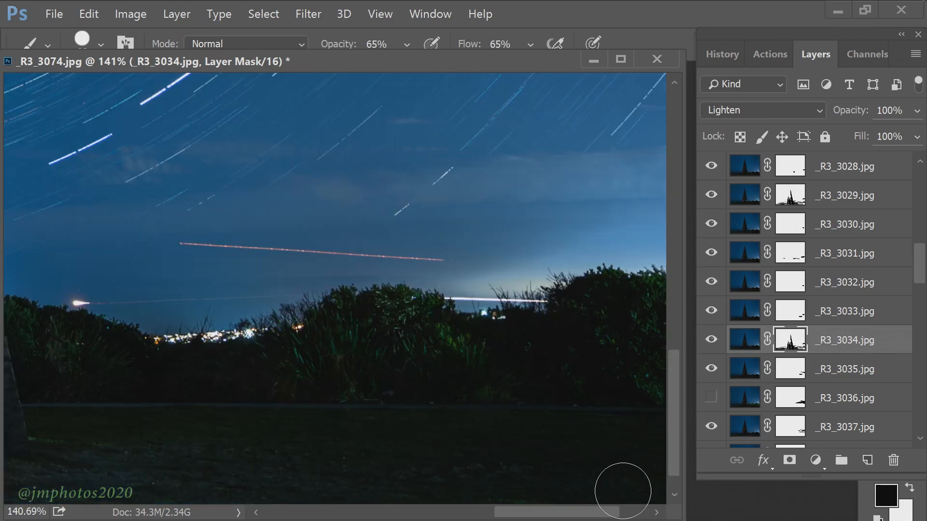
{"action": "scroll", "coordinate": [463, 337], "scroll_direction": "down", "scroll_amount": 12}
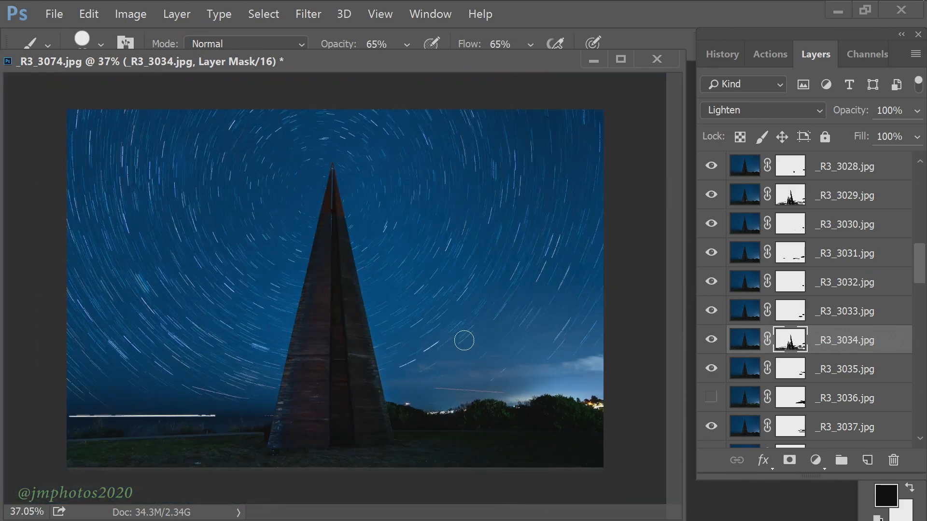
{"action": "scroll", "coordinate": [464, 341], "scroll_direction": "up", "scroll_amount": 2}
{"action": "left_click", "coordinate": [711, 340]}
{"action": "left_click", "coordinate": [711, 339]}
- Replace the _R3_3036.jpg layer mask with a copy of the _R3_3034.jpg mask and show the layer
{"action": "left_click", "coordinate": [786, 372]}
{"action": "left_click", "coordinate": [713, 397]}
{"action": "left_click", "coordinate": [712, 397]}
{"action": "left_click", "coordinate": [713, 397]}
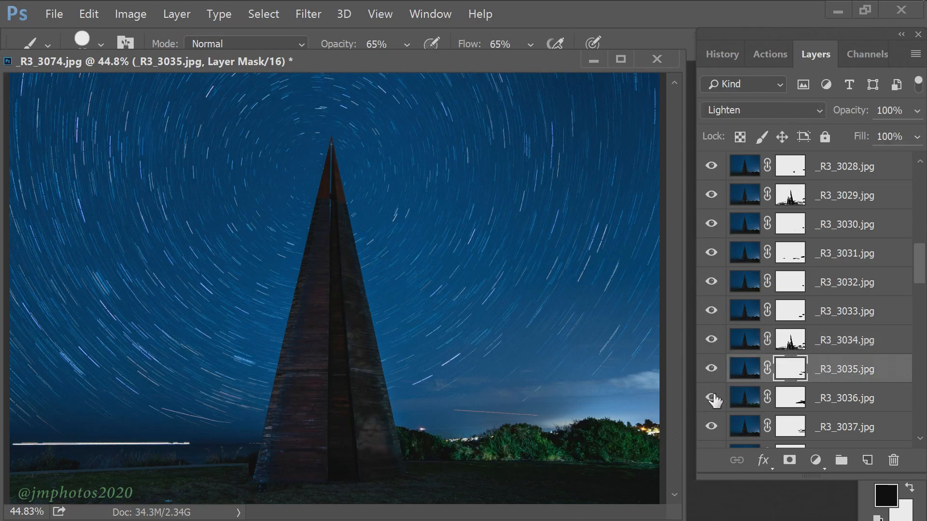
{"action": "left_click", "coordinate": [791, 404]}
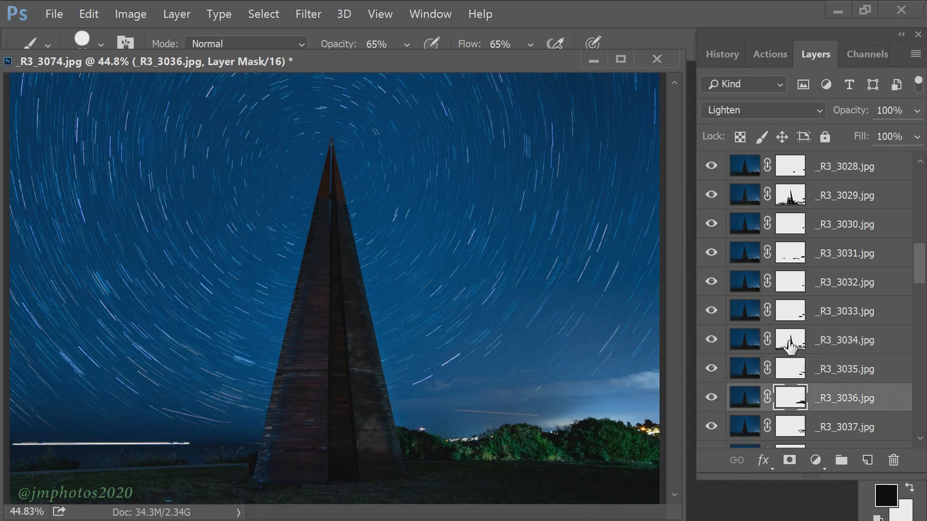
{"action": "left_click", "coordinate": [791, 341]}
{"action": "left_click", "coordinate": [790, 397]}
{"action": "left_click", "coordinate": [711, 396]}
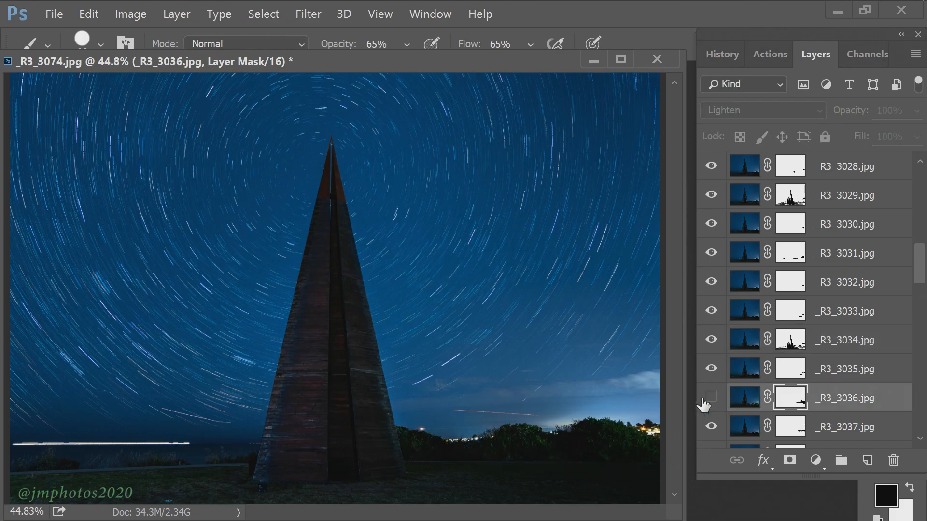
{"action": "left_click", "coordinate": [745, 398]}
{"action": "left_click_drag", "start_coordinate": [791, 342], "coordinate": [791, 398]}
{"action": "left_click", "coordinate": [709, 398]}
{"action": "left_click", "coordinate": [791, 397]}
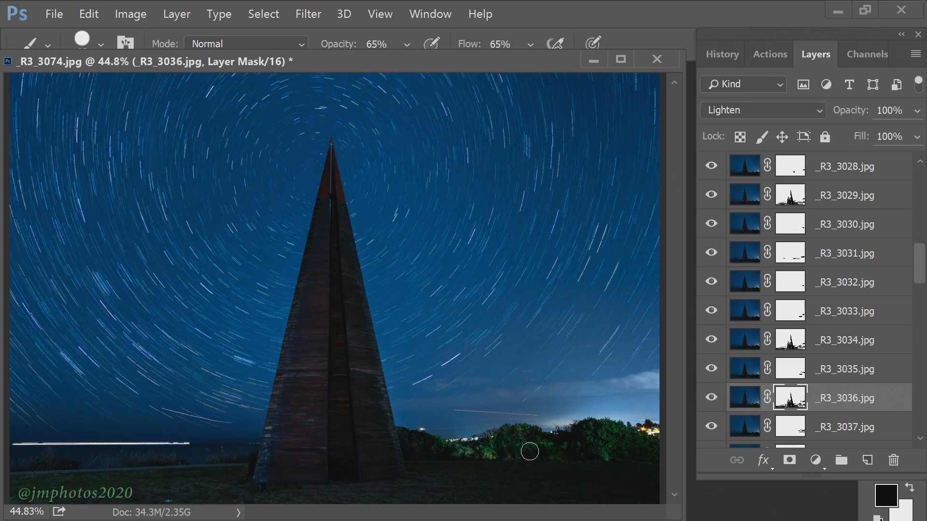
- Compare the image with and without _R3_3036.jpg and soften the lit bushes on its mask with 17% brush opacity
{"action": "scroll", "coordinate": [530, 452], "scroll_direction": "up", "scroll_amount": 6}
{"action": "left_click", "coordinate": [671, 461]}
{"action": "left_click_drag", "start_coordinate": [502, 512], "coordinate": [431, 513]}
{"action": "scroll", "coordinate": [435, 457], "scroll_direction": "up", "scroll_amount": 4}
{"action": "left_click", "coordinate": [711, 399]}
{"action": "left_click", "coordinate": [710, 398]}
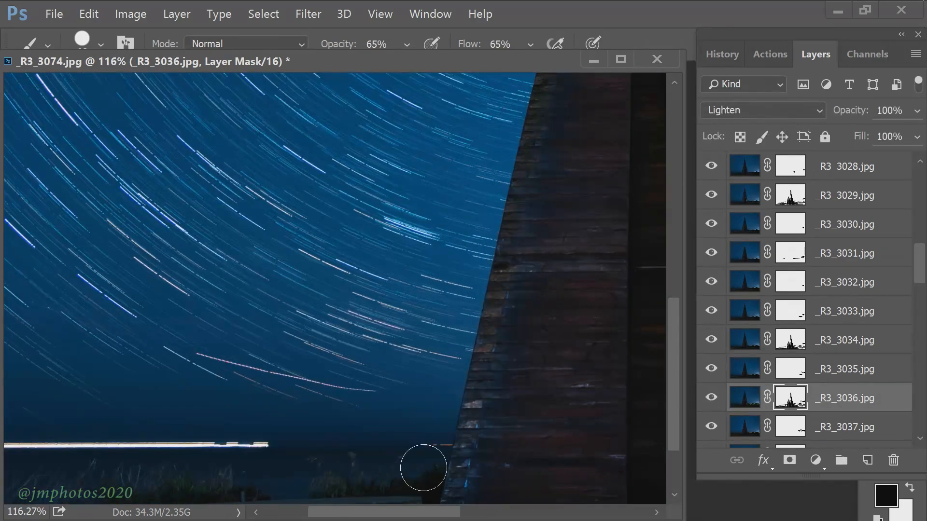
{"action": "scroll", "coordinate": [482, 483], "scroll_direction": "down", "scroll_amount": 5}
{"action": "scroll", "coordinate": [641, 476], "scroll_direction": "down", "scroll_amount": 1}
{"action": "left_click_drag", "start_coordinate": [407, 44], "coordinate": [364, 66]}
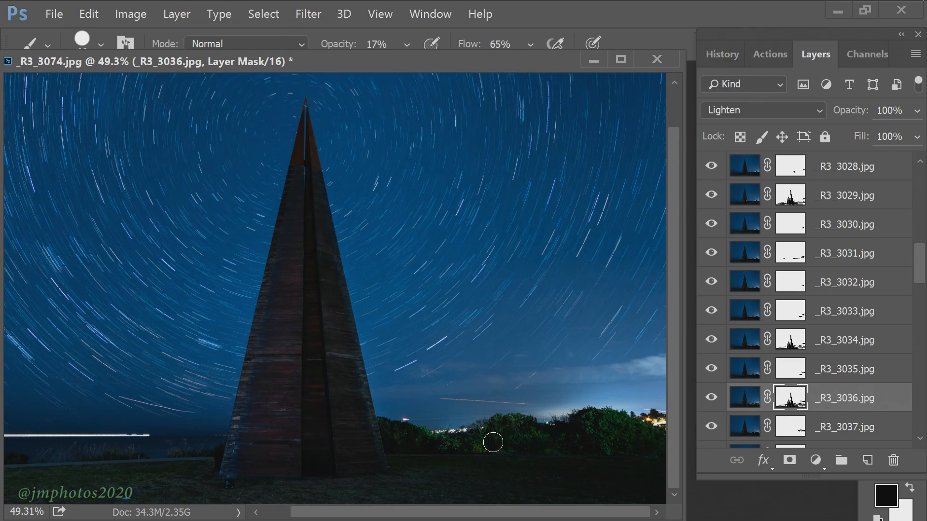
{"action": "scroll", "coordinate": [530, 462], "scroll_direction": "down", "scroll_amount": 2}
{"action": "scroll", "coordinate": [530, 463], "scroll_direction": "up", "scroll_amount": 1}
- Show _R3_3041.jpg and _R3_3045.jpg, comparing the image with and without the latter
{"action": "scroll", "coordinate": [714, 314], "scroll_direction": "down", "scroll_amount": 3}
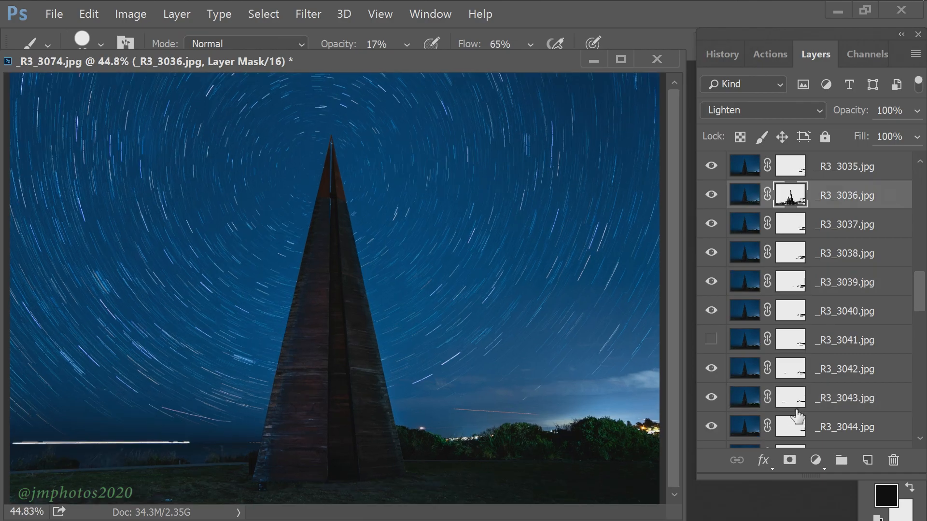
{"action": "left_click", "coordinate": [713, 311]}
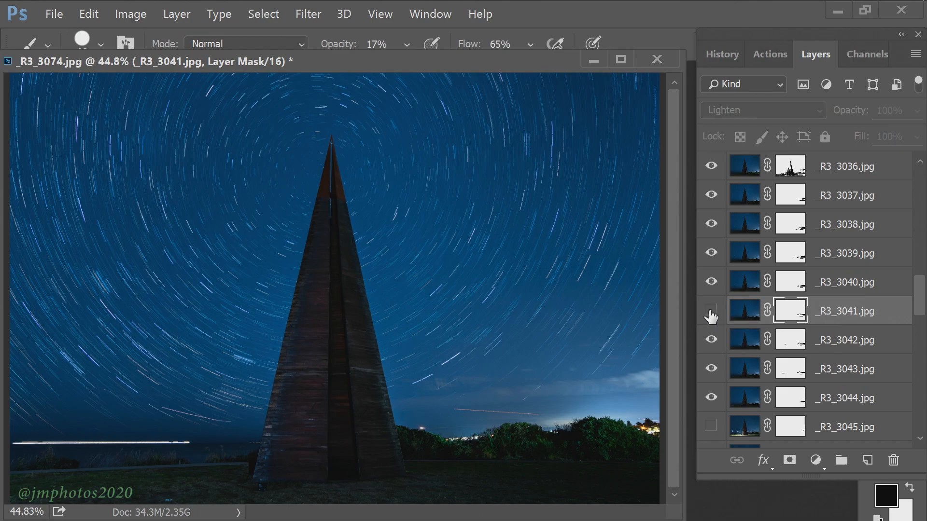
{"action": "scroll", "coordinate": [790, 319], "scroll_direction": "down", "scroll_amount": 3}
{"action": "left_click", "coordinate": [711, 340]}
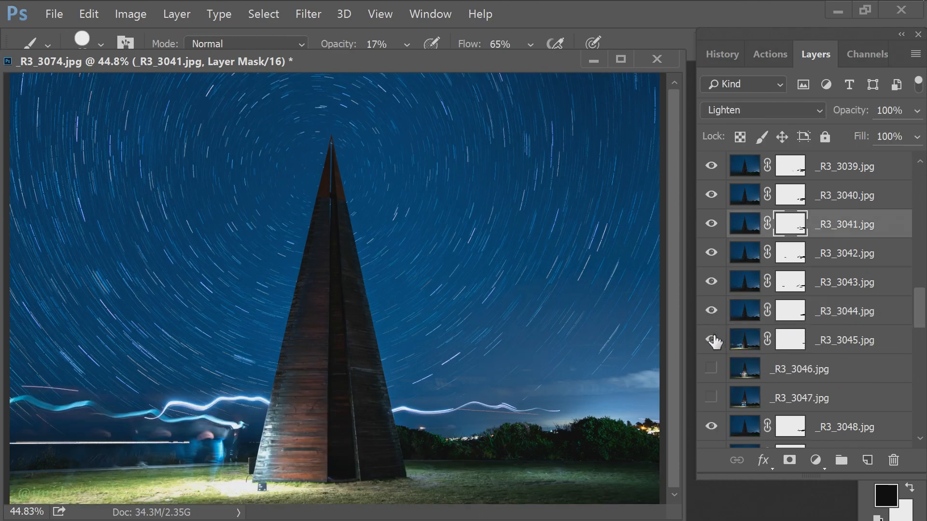
{"action": "left_click", "coordinate": [711, 341]}
- Replace the _R3_3045.jpg layer mask with a copy of the _R3_3036.jpg mask
{"action": "left_click", "coordinate": [788, 343]}
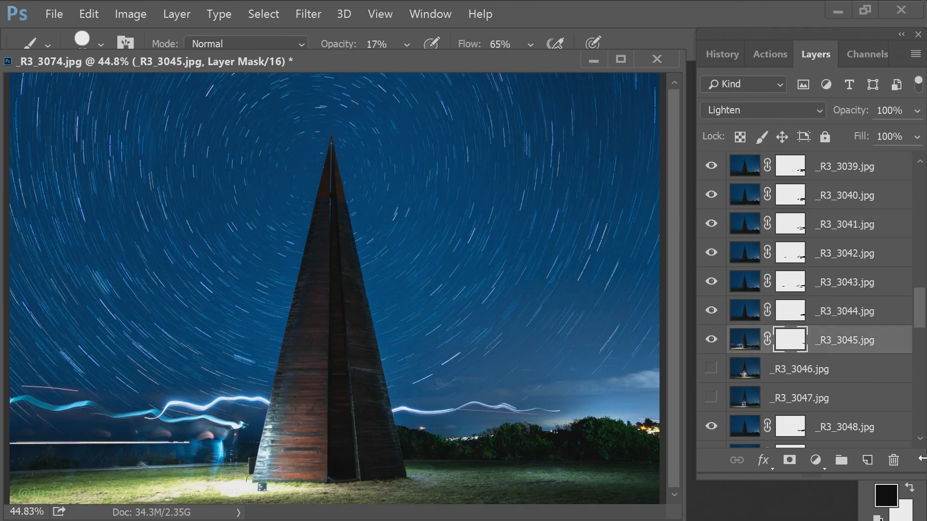
{"action": "left_click", "coordinate": [893, 460], "text": "alt"}
{"action": "scroll", "coordinate": [854, 336], "scroll_direction": "up", "scroll_amount": 1}
{"action": "left_click", "coordinate": [794, 169]}
{"action": "left_click_drag", "start_coordinate": [795, 170], "coordinate": [801, 425]}
{"action": "scroll", "coordinate": [790, 431], "scroll_direction": "down", "scroll_amount": 2}
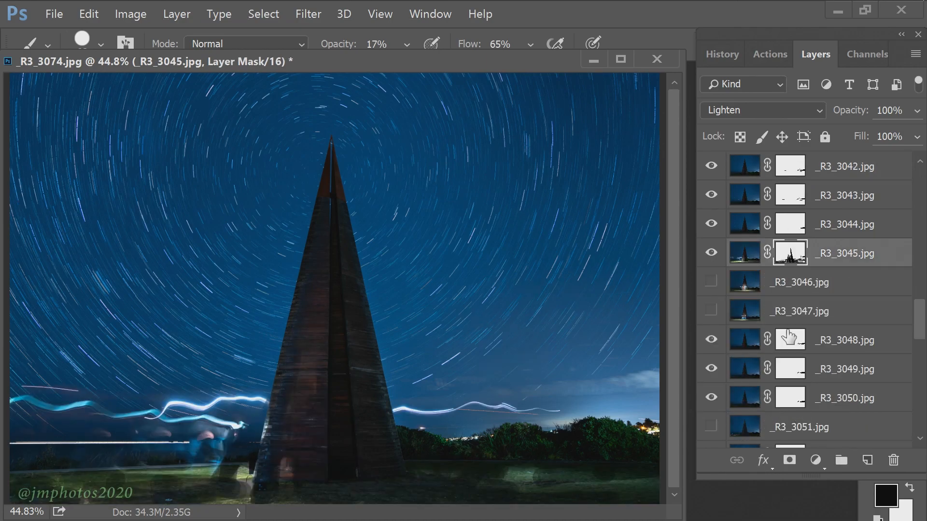
- Paint out the lit grass right of the tower on the _R3_3045.jpg mask with 100% brush opacity, comparing the layer on and off
{"action": "left_click", "coordinate": [711, 253]}
{"action": "left_click", "coordinate": [711, 253]}
{"action": "left_click", "coordinate": [710, 254]}
{"action": "left_click", "coordinate": [710, 254]}
{"action": "left_click", "coordinate": [710, 253]}
{"action": "left_click", "coordinate": [711, 253]}
{"action": "left_click_drag", "start_coordinate": [407, 44], "coordinate": [487, 66]}
{"action": "left_click_drag", "start_coordinate": [607, 481], "coordinate": [644, 487]}
{"action": "left_click", "coordinate": [711, 253]}
{"action": "left_click", "coordinate": [710, 254]}
{"action": "left_click", "coordinate": [710, 253]}
{"action": "left_click", "coordinate": [711, 254]}
{"action": "left_click", "coordinate": [710, 253]}
{"action": "left_click", "coordinate": [710, 253]}
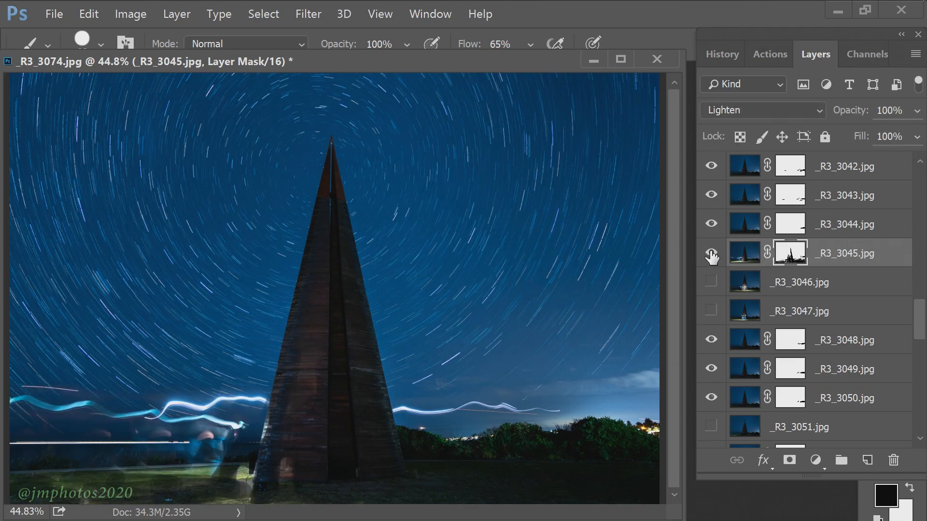
- Paint out the tower's lower left edge, the ghosted figures, lit grass and light streaks left of the tower on the _R3_3045.jpg mask
{"action": "left_click_drag", "start_coordinate": [298, 401], "coordinate": [292, 503]}
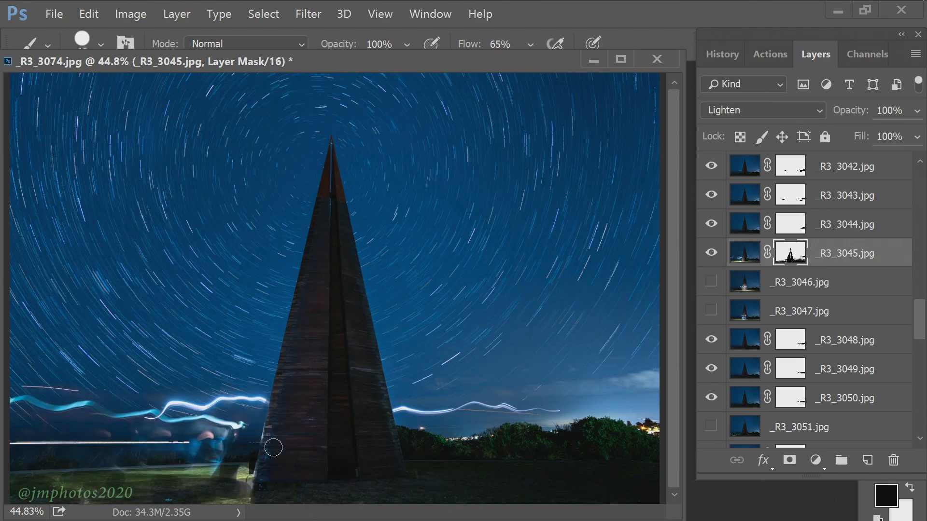
{"action": "mouse_move", "coordinate": [273, 436]}
{"action": "left_mouse_down"}
{"action": "mouse_move", "coordinate": [151, 513]}
{"action": "mouse_move", "coordinate": [71, 505]}
{"action": "mouse_move", "coordinate": [30, 499]}
{"action": "mouse_move", "coordinate": [219, 485]}
{"action": "mouse_move", "coordinate": [55, 502]}
{"action": "mouse_move", "coordinate": [35, 485]}
{"action": "mouse_move", "coordinate": [164, 474]}
{"action": "mouse_move", "coordinate": [20, 477]}
{"action": "mouse_move", "coordinate": [240, 464]}
{"action": "mouse_move", "coordinate": [68, 478]}
{"action": "mouse_move", "coordinate": [195, 470]}
{"action": "mouse_move", "coordinate": [49, 467]}
{"action": "mouse_move", "coordinate": [208, 446]}
{"action": "mouse_move", "coordinate": [90, 447]}
{"action": "mouse_move", "coordinate": [17, 433]}
{"action": "mouse_move", "coordinate": [16, 411]}
{"action": "mouse_move", "coordinate": [1, 404]}
{"action": "mouse_move", "coordinate": [329, 397]}
{"action": "mouse_move", "coordinate": [222, 416]}
{"action": "mouse_move", "coordinate": [210, 431]}
{"action": "left_mouse_up"}
{"action": "left_click", "coordinate": [711, 255]}
{"action": "left_click_drag", "start_coordinate": [25, 387], "coordinate": [97, 394]}
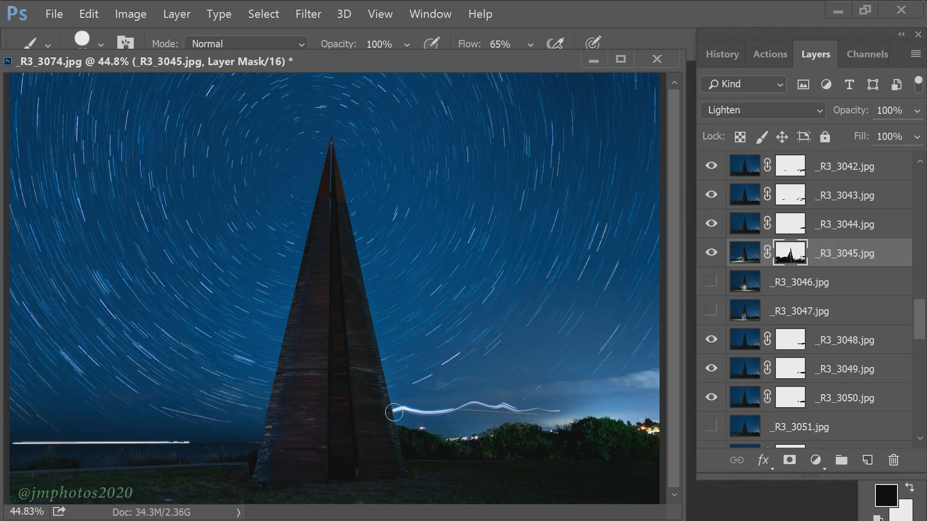
- Paint out the wavy light streak right of the tower on the _R3_3045.jpg mask and compare the layer on and off
{"action": "left_click_drag", "start_coordinate": [394, 412], "coordinate": [561, 412]}
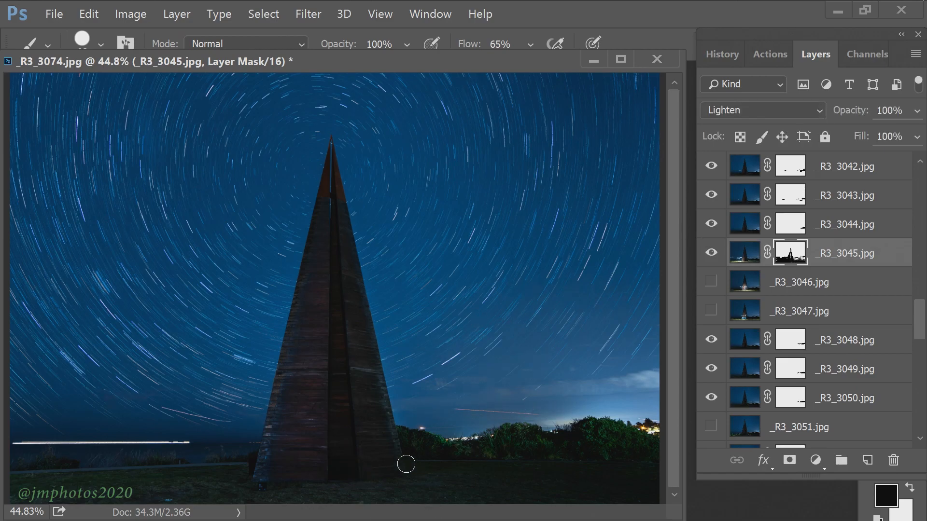
{"action": "left_click", "coordinate": [712, 253]}
{"action": "left_click", "coordinate": [712, 253]}
{"action": "left_click", "coordinate": [712, 254]}
{"action": "left_click", "coordinate": [712, 253]}
- Show _R3_3046.jpg and give it a copy of the _R3_3045.jpg layer mask
{"action": "left_click", "coordinate": [711, 283]}
{"action": "left_click", "coordinate": [712, 284]}
{"action": "left_click", "coordinate": [711, 284]}
{"action": "left_click_drag", "start_coordinate": [794, 261], "coordinate": [790, 282]}
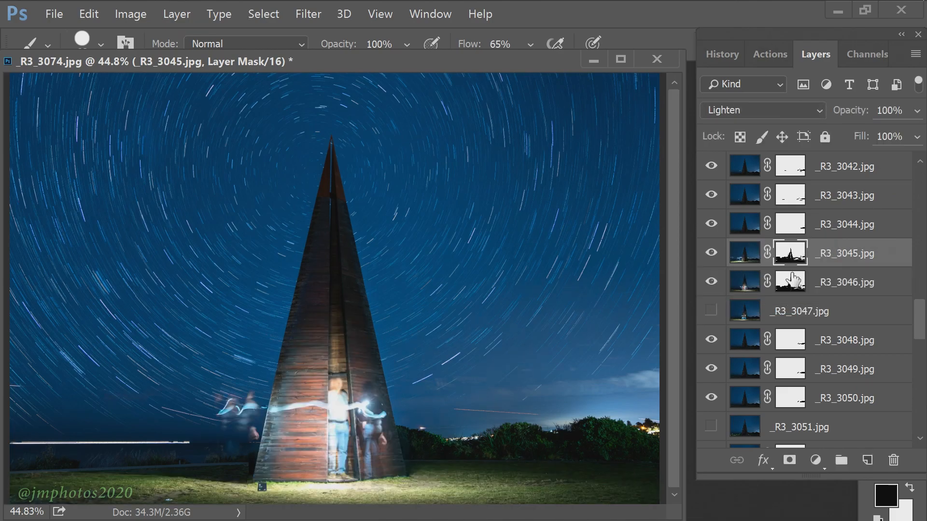
- Compare _R3_3046.jpg on and off with its copied mask, checking the tower, the sky and the foreground
{"action": "left_click", "coordinate": [712, 283]}
{"action": "left_click", "coordinate": [712, 283]}
{"action": "scroll", "coordinate": [524, 322], "scroll_direction": "up", "scroll_amount": 5}
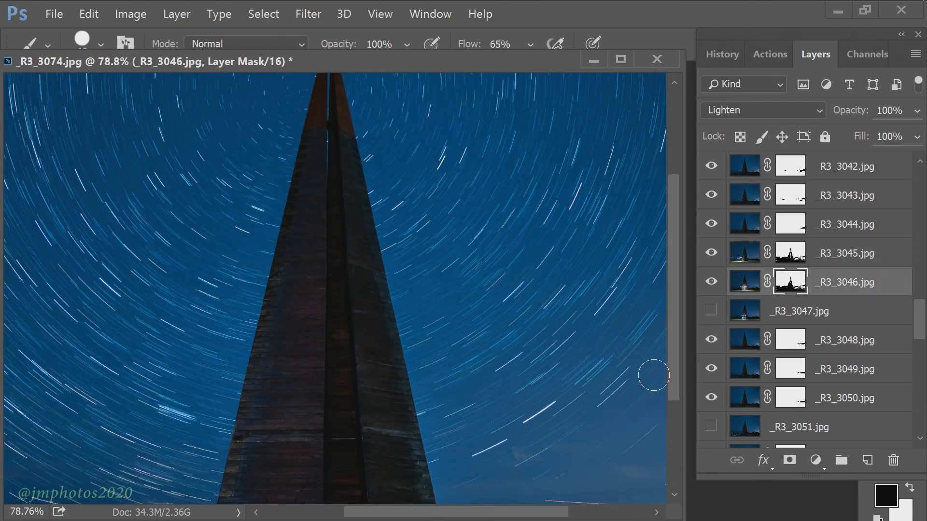
{"action": "left_click_drag", "start_coordinate": [671, 379], "coordinate": [670, 462]}
{"action": "left_click", "coordinate": [713, 283]}
{"action": "left_click", "coordinate": [713, 284]}
{"action": "left_click", "coordinate": [714, 283]}
{"action": "scroll", "coordinate": [565, 318], "scroll_direction": "down", "scroll_amount": 7}
{"action": "scroll", "coordinate": [461, 352], "scroll_direction": "up", "scroll_amount": 1}
{"action": "left_click", "coordinate": [708, 284]}
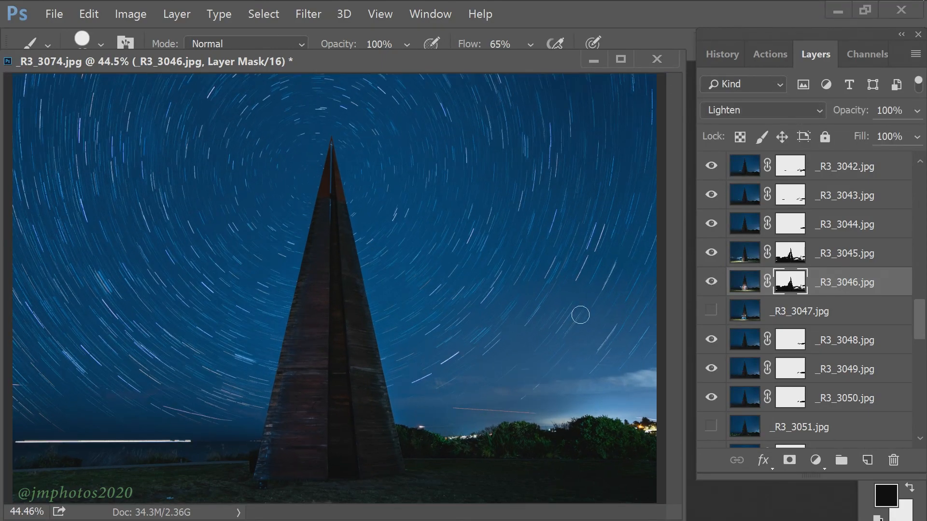
- Compare _R3_3046.jpg on and off once more with a smaller brush set, then disable and re-enable its layer mask
{"action": "right_click", "coordinate": [637, 274]}
{"action": "left_click_drag", "start_coordinate": [637, 278], "coordinate": [641, 279]}
{"action": "key", "text": "Return"}
{"action": "left_click", "coordinate": [713, 285]}
{"action": "left_click", "coordinate": [712, 285]}
{"action": "right_click", "coordinate": [790, 281]}
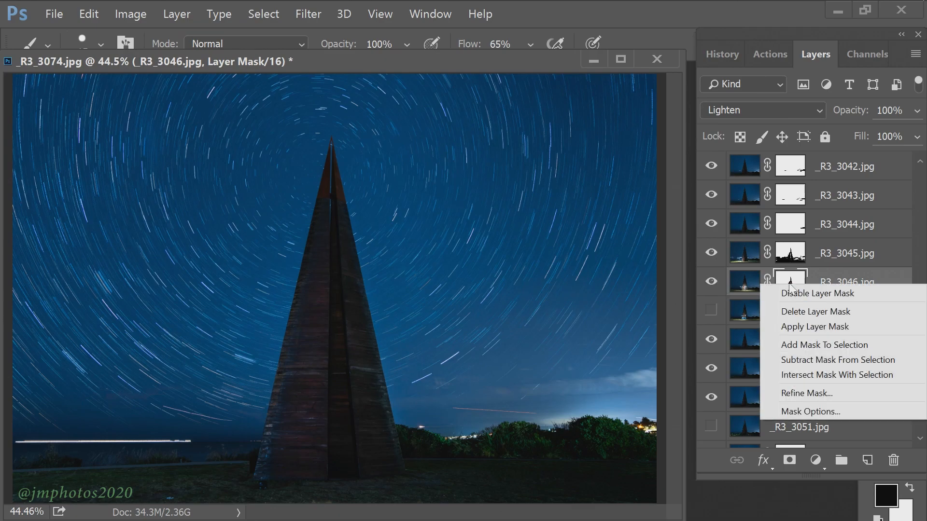
{"action": "left_click", "coordinate": [801, 299]}
{"action": "left_click", "coordinate": [792, 290]}
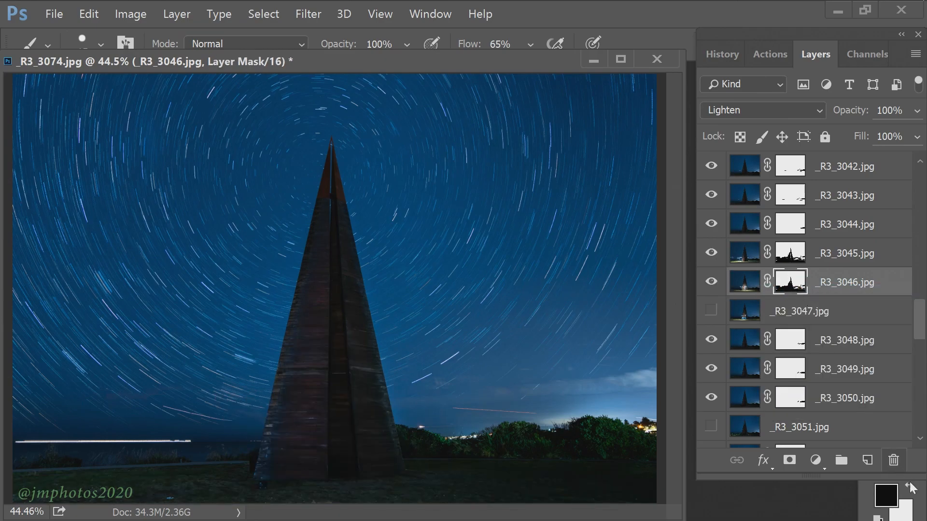
- Paint the lit foreground grass back in on the _R3_3046.jpg mask with a larger white brush at 19% opacity
{"action": "left_click", "coordinate": [908, 488]}
{"action": "left_click", "coordinate": [407, 45]}
{"action": "left_click", "coordinate": [328, 68]}
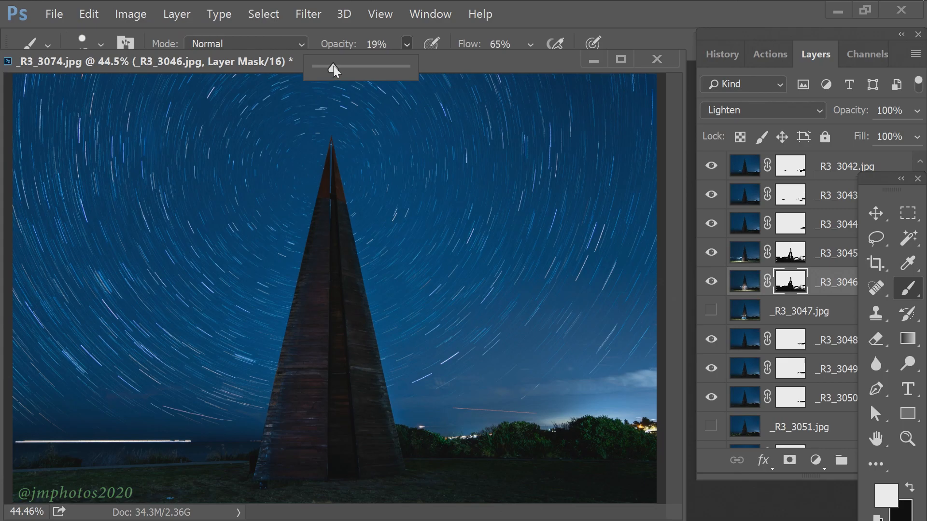
{"action": "left_click_drag", "start_coordinate": [332, 66], "coordinate": [335, 66]}
{"action": "right_click", "coordinate": [509, 309]}
{"action": "left_click", "coordinate": [654, 274]}
{"action": "left_click_drag", "start_coordinate": [203, 496], "coordinate": [2, 497]}
{"action": "mouse_move", "coordinate": [130, 487]}
{"action": "left_mouse_down"}
{"action": "mouse_move", "coordinate": [224, 473]}
{"action": "mouse_move", "coordinate": [146, 491]}
{"action": "mouse_move", "coordinate": [440, 490]}
{"action": "mouse_move", "coordinate": [141, 494]}
{"action": "mouse_move", "coordinate": [233, 478]}
{"action": "left_mouse_up"}
- Tone down the lit grass on the _R3_3046.jpg mask with black at 13% and 46% brush opacity, comparing the layer on and off
{"action": "key", "text": "x"}
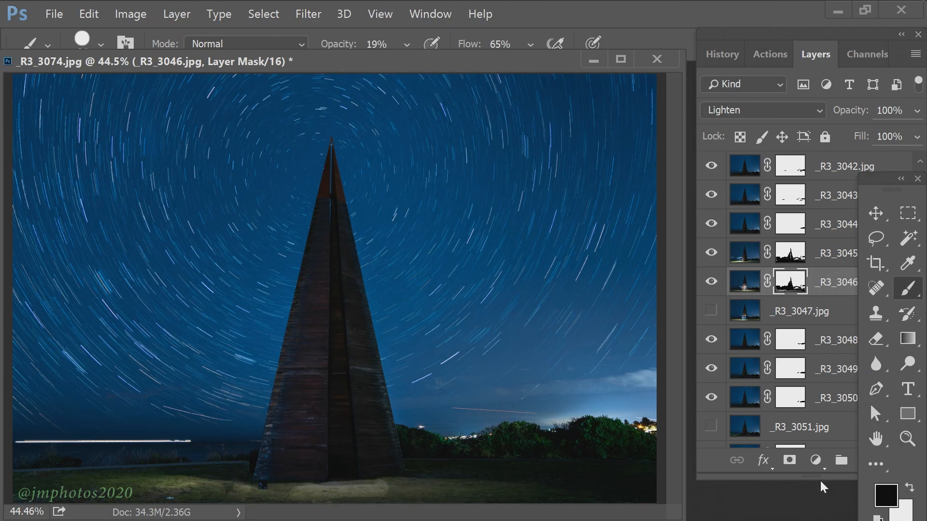
{"action": "left_click_drag", "start_coordinate": [407, 44], "coordinate": [400, 68]}
{"action": "mouse_move", "coordinate": [290, 482]}
{"action": "left_mouse_down"}
{"action": "mouse_move", "coordinate": [428, 480]}
{"action": "mouse_move", "coordinate": [390, 494]}
{"action": "left_mouse_up"}
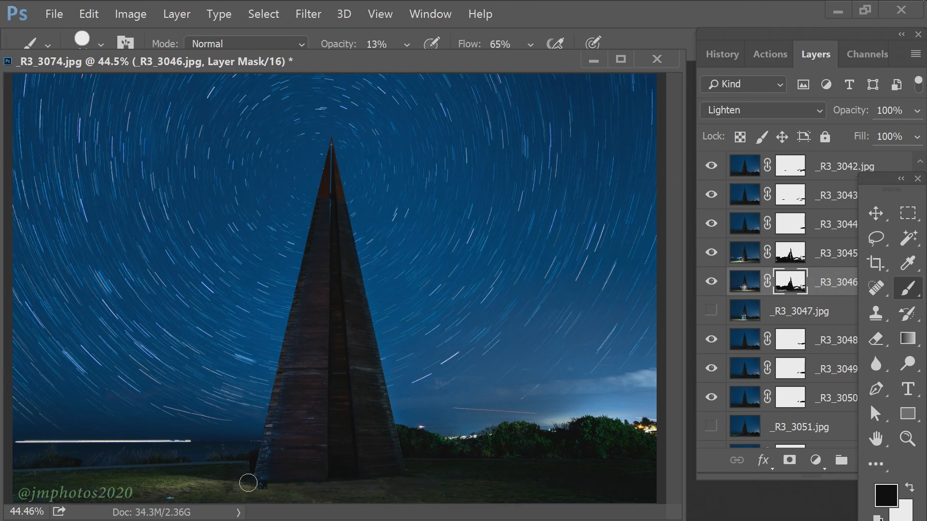
{"action": "left_click_drag", "start_coordinate": [248, 483], "coordinate": [184, 483]}
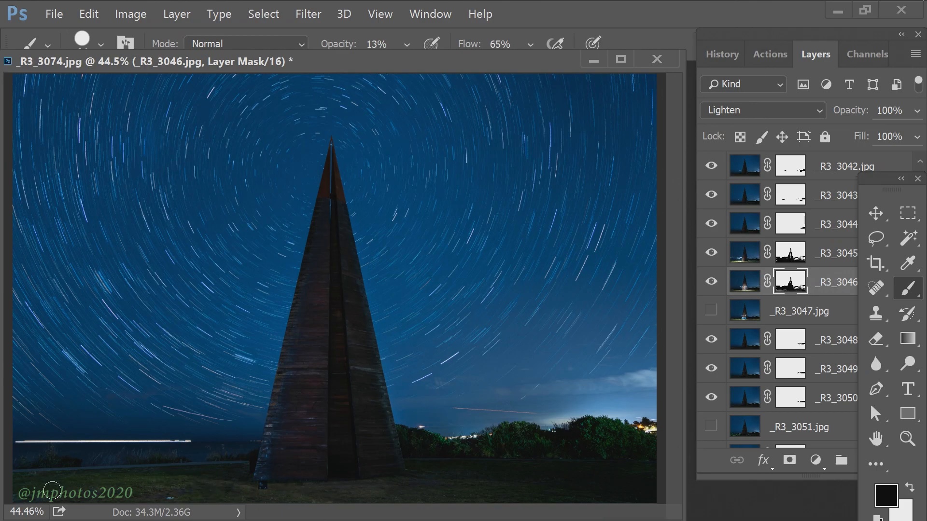
{"action": "left_click", "coordinate": [711, 283]}
{"action": "left_click", "coordinate": [711, 283]}
{"action": "left_click_drag", "start_coordinate": [407, 44], "coordinate": [433, 68]}
{"action": "left_click", "coordinate": [305, 487]}
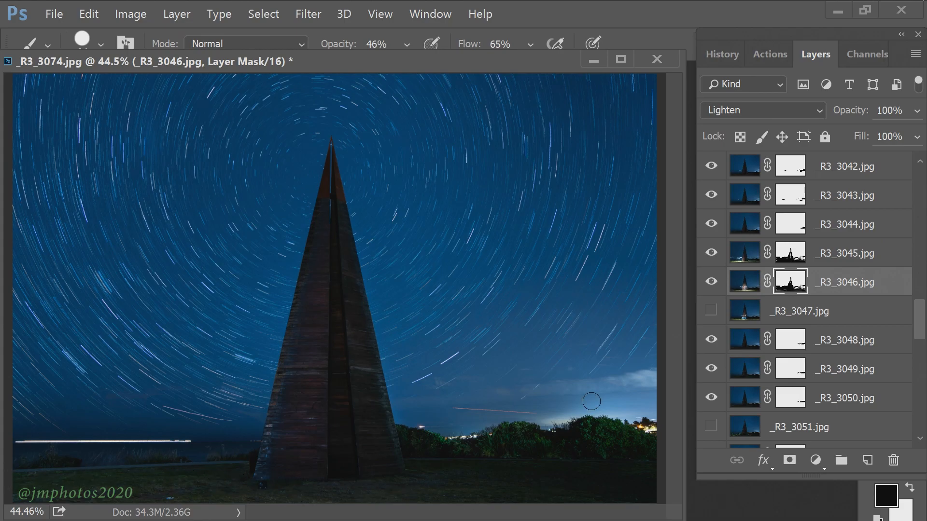
- Show _R3_3047.jpg and give it a copy of the _R3_3046.jpg layer mask
{"action": "left_click", "coordinate": [711, 310]}
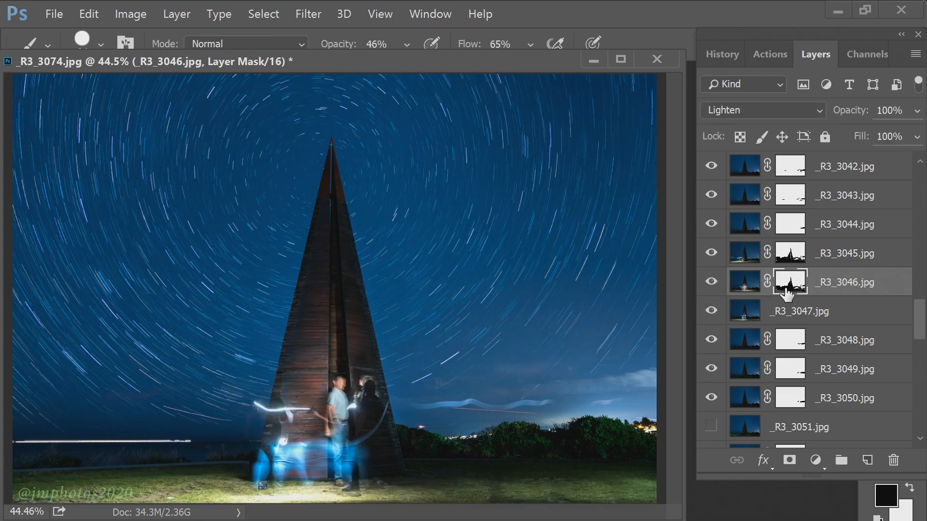
{"action": "left_click_drag", "start_coordinate": [789, 289], "coordinate": [790, 311]}
{"action": "left_click", "coordinate": [789, 311]}
- On the _R3_3047.jpg mask, paint out the sky streaks right of the tower at 100% brush opacity and darken the foreground grass at 39%
{"action": "left_click_drag", "start_coordinate": [407, 44], "coordinate": [456, 69]}
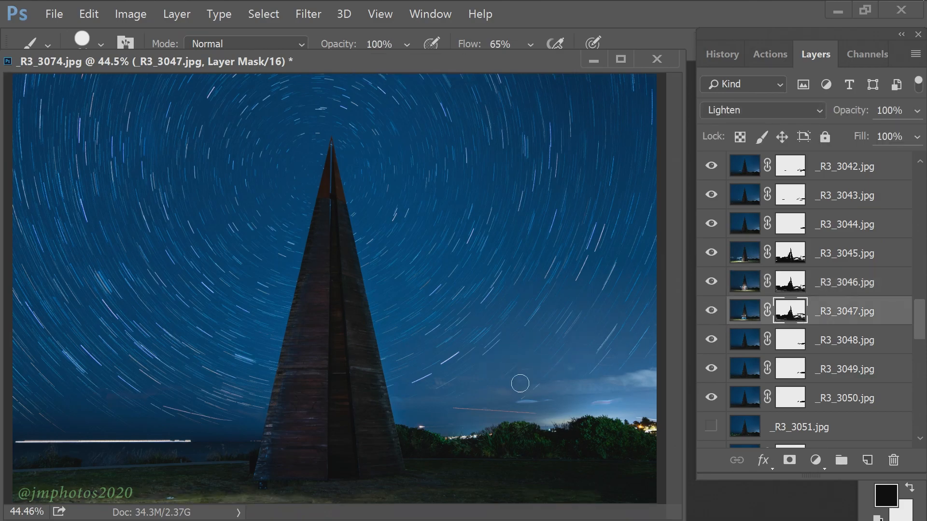
{"action": "left_click", "coordinate": [710, 315]}
{"action": "left_click", "coordinate": [711, 314]}
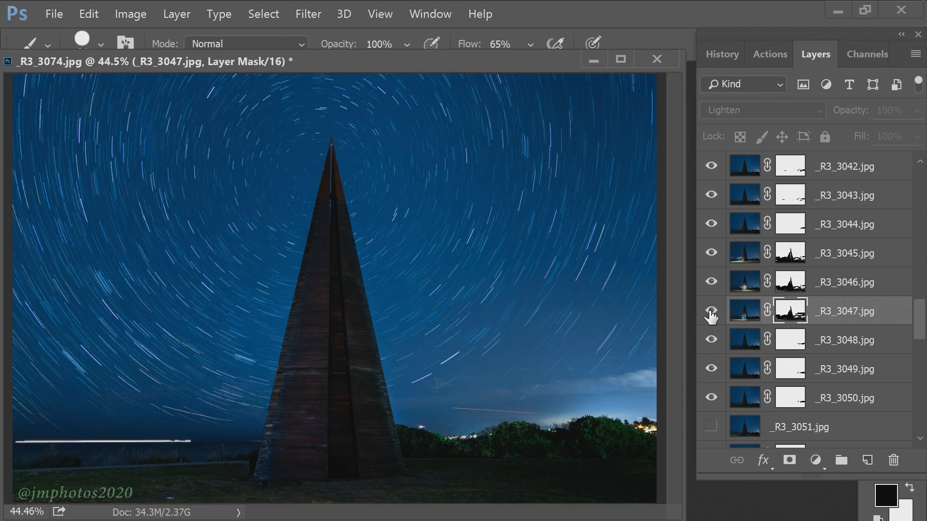
{"action": "left_click_drag", "start_coordinate": [406, 44], "coordinate": [348, 68]}
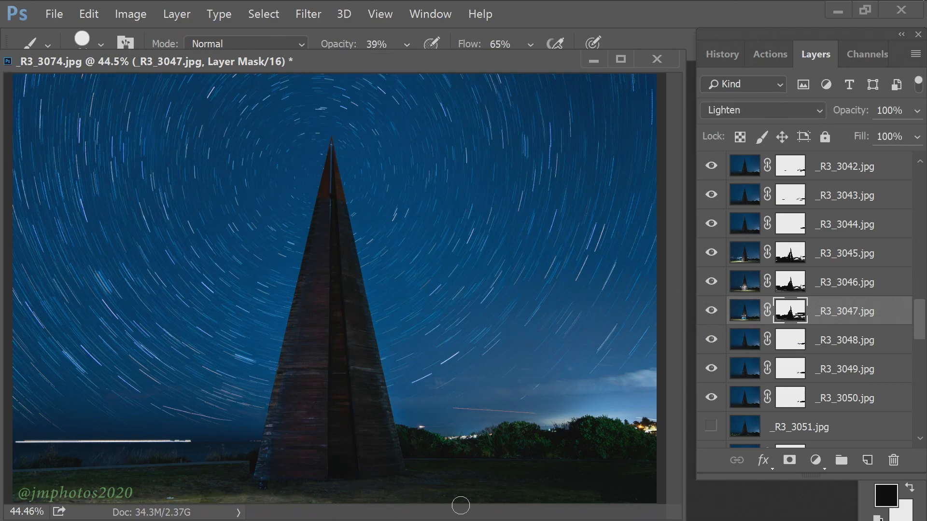
{"action": "left_click_drag", "start_coordinate": [309, 500], "coordinate": [145, 500]}
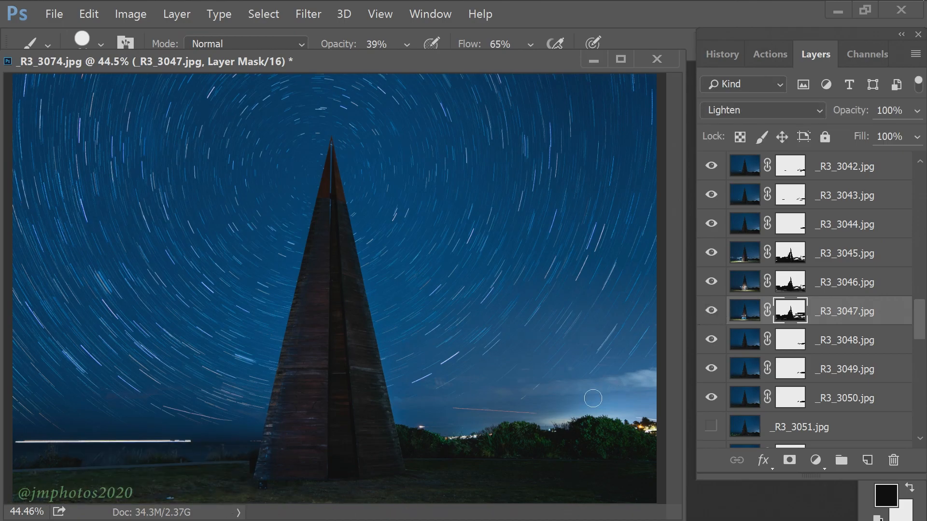
{"action": "scroll", "coordinate": [591, 393], "scroll_direction": "up", "scroll_amount": 3}
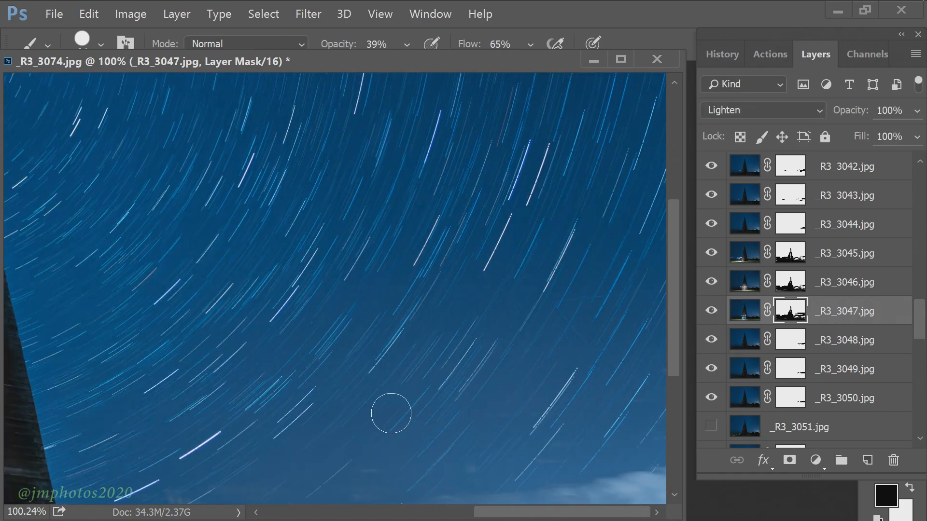
{"action": "scroll", "coordinate": [617, 392], "scroll_direction": "down", "scroll_amount": 3}
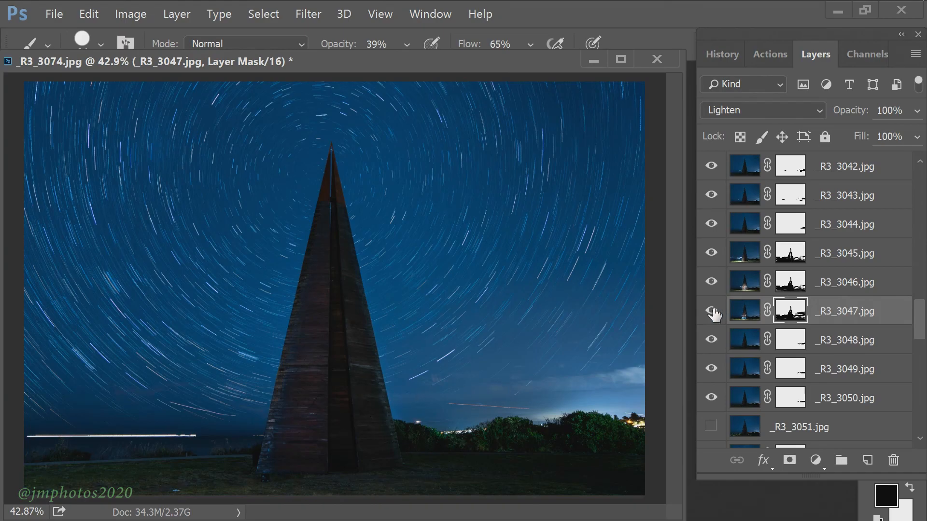
- Show _R3_3051.jpg and give it a copy of the _R3_3047.jpg layer mask
{"action": "scroll", "coordinate": [713, 315], "scroll_direction": "down", "scroll_amount": 1}
{"action": "left_click", "coordinate": [711, 340]}
{"action": "left_click", "coordinate": [711, 340]}
{"action": "left_click", "coordinate": [711, 340]}
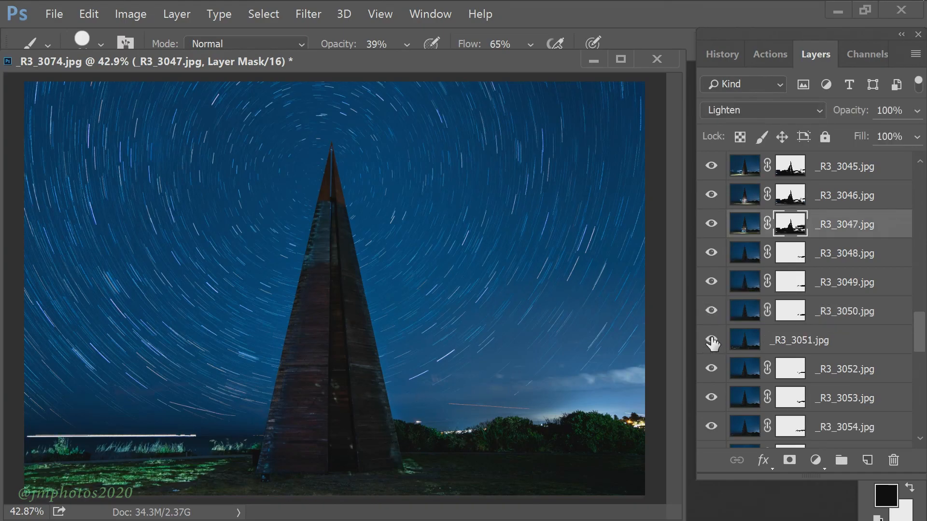
{"action": "left_click_drag", "start_coordinate": [791, 231], "coordinate": [790, 339]}
- Compare _R3_3051.jpg on and off with its mask, checking the tower and the foreground grass
{"action": "left_click", "coordinate": [713, 339]}
{"action": "left_click", "coordinate": [713, 340]}
{"action": "left_click", "coordinate": [713, 339]}
{"action": "left_click", "coordinate": [711, 339]}
{"action": "left_click", "coordinate": [790, 340]}
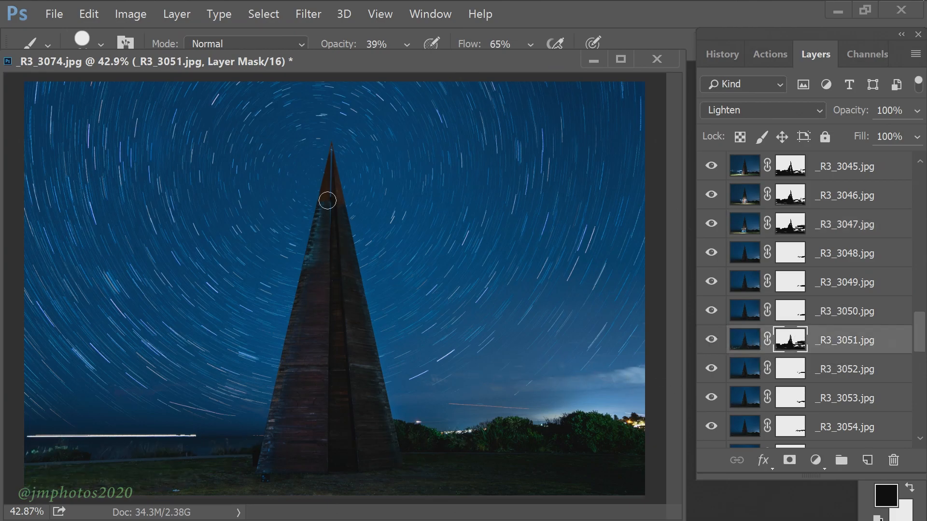
{"action": "left_click", "coordinate": [712, 340]}
{"action": "left_click", "coordinate": [713, 339]}
{"action": "left_click", "coordinate": [713, 339]}
{"action": "left_click", "coordinate": [712, 339]}
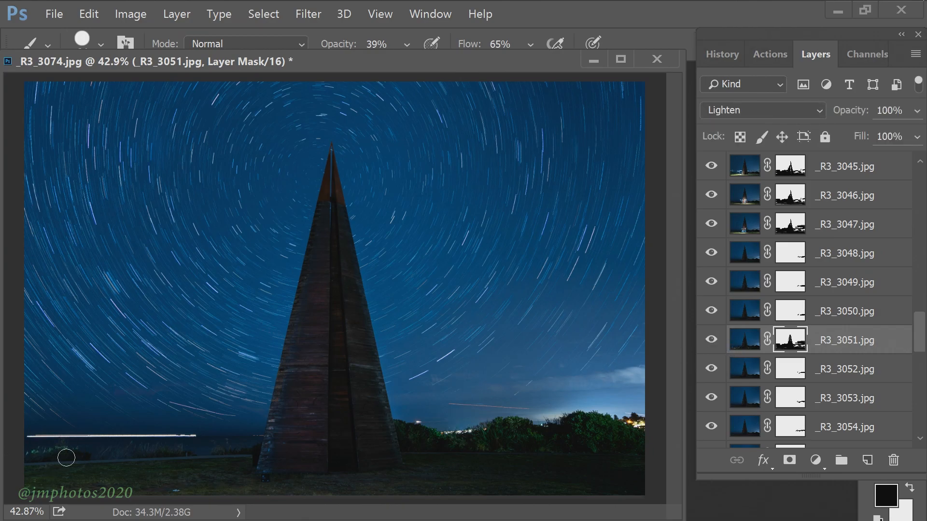
{"action": "left_click", "coordinate": [711, 340]}
{"action": "left_click", "coordinate": [711, 339]}
{"action": "left_click", "coordinate": [717, 340]}
{"action": "left_click", "coordinate": [716, 341]}
- Move _R3_3051.jpg temporarily below _R3_3058.jpg, copy its layer mask to _R3_3063.jpg and show that layer
{"action": "left_click", "coordinate": [791, 367]}
{"action": "scroll", "coordinate": [791, 367], "scroll_direction": "down", "scroll_amount": 11}
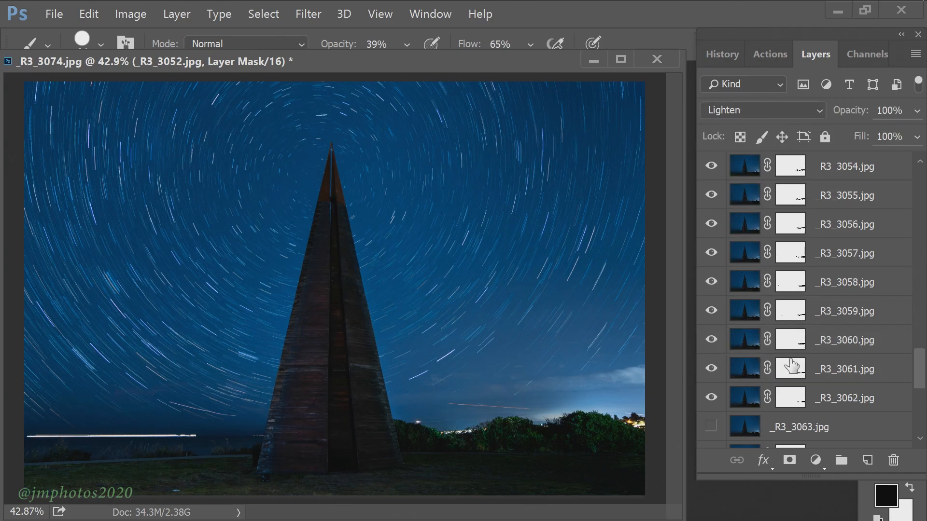
{"action": "left_click", "coordinate": [712, 369]}
{"action": "scroll", "coordinate": [788, 359], "scroll_direction": "up", "scroll_amount": 6}
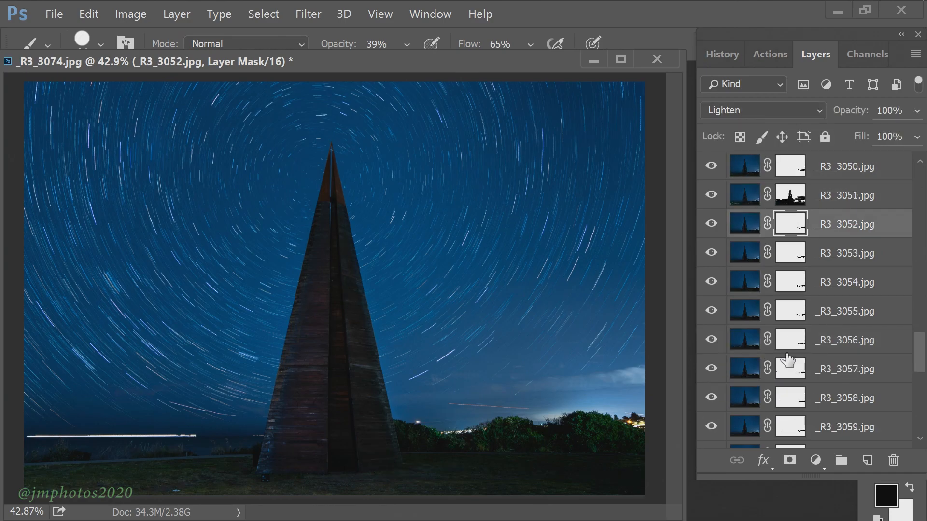
{"action": "left_click_drag", "start_coordinate": [848, 201], "coordinate": [848, 408]}
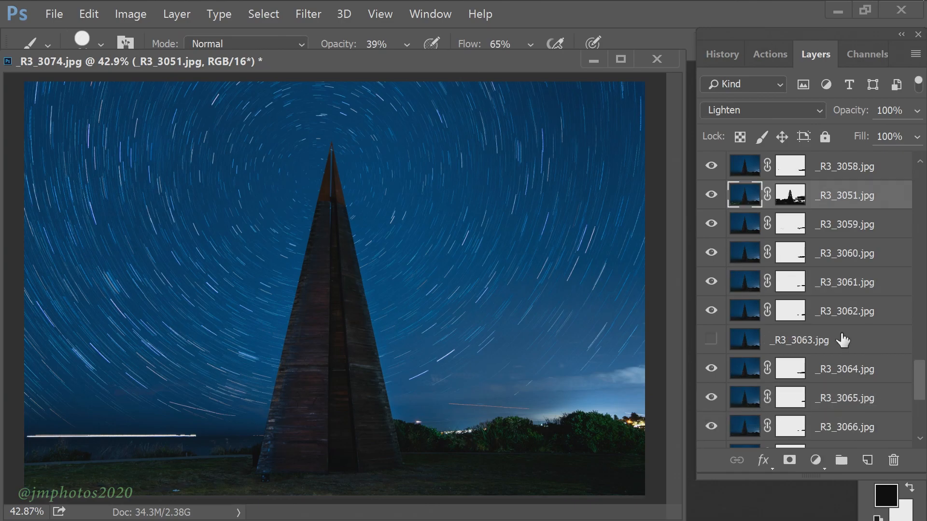
{"action": "left_click_drag", "start_coordinate": [789, 200], "coordinate": [804, 341]}
{"action": "left_click", "coordinate": [711, 340]}
{"action": "scroll", "coordinate": [836, 259], "scroll_direction": "up", "scroll_amount": 4}
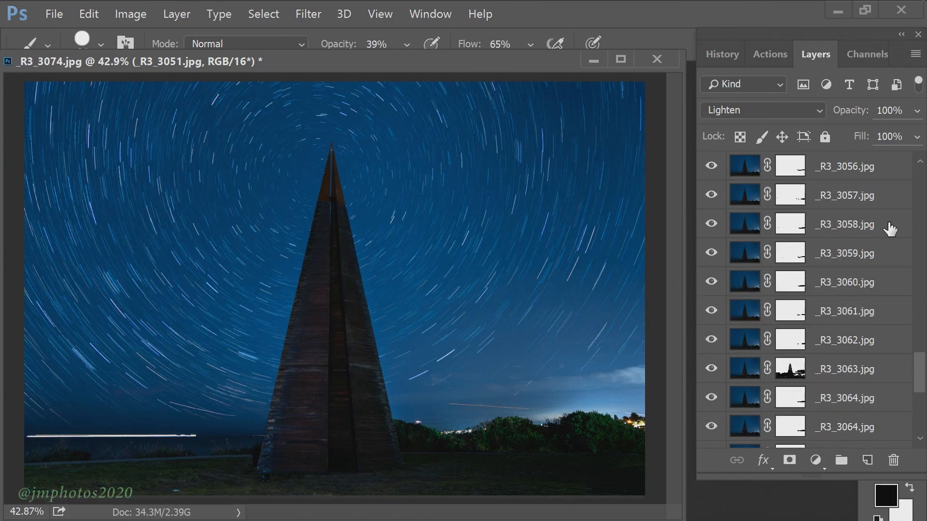
{"action": "scroll", "coordinate": [890, 229], "scroll_direction": "down", "scroll_amount": 4}
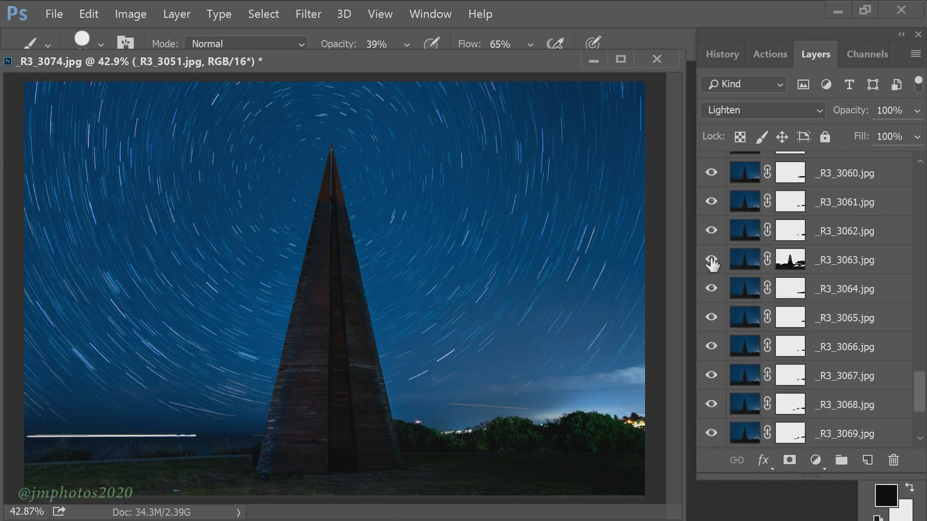
- Check the _R3_3063.jpg mask and the remaining layers down to _R3_3074.jpg
{"action": "right_click", "coordinate": [789, 260]}
{"action": "left_click", "coordinate": [816, 263]}
{"action": "left_click", "coordinate": [792, 260]}
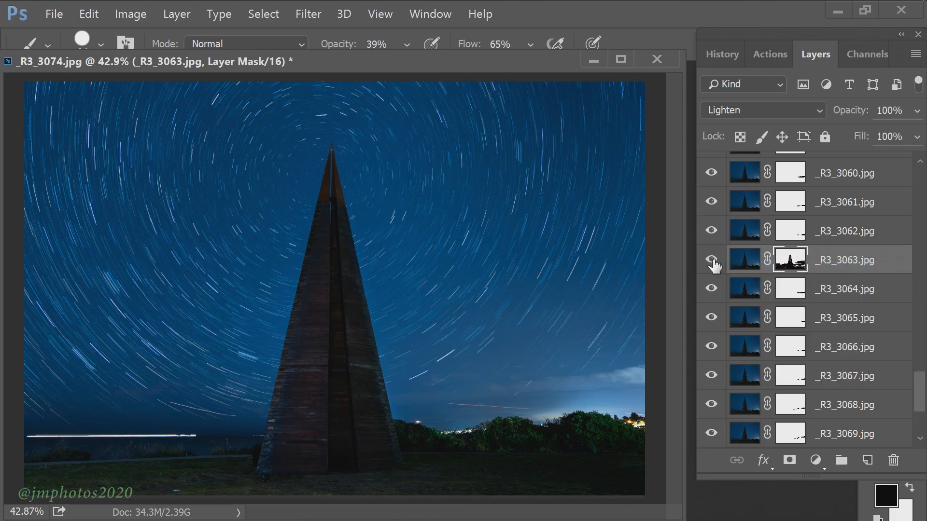
{"action": "scroll", "coordinate": [813, 297], "scroll_direction": "down", "scroll_amount": 5}
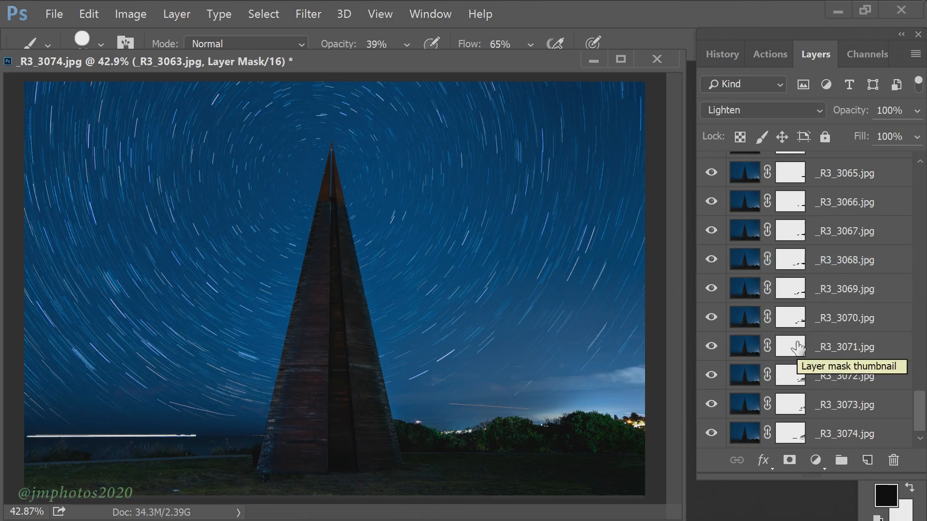
{"action": "scroll", "coordinate": [830, 381], "scroll_direction": "up", "scroll_amount": 15}
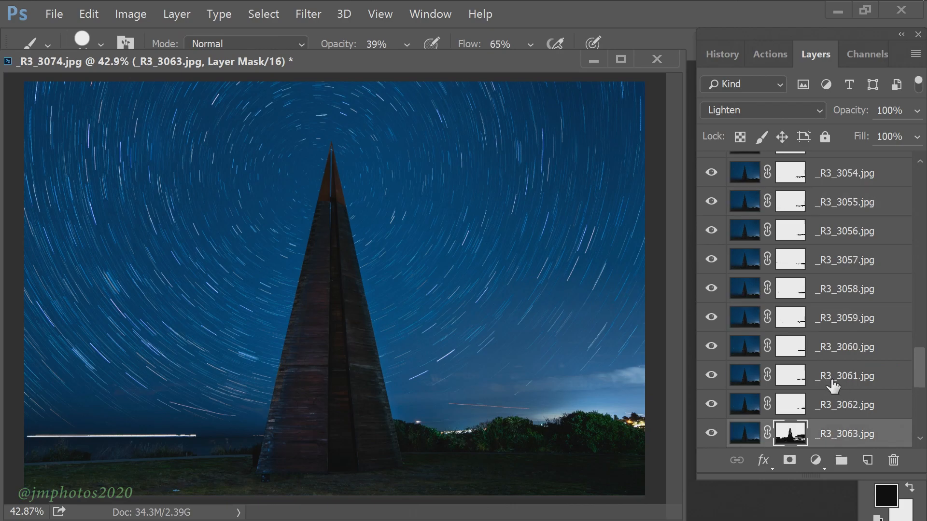
- Compare _R3_3011.jpg, _R3_3011-2.jpg and _R3_3012.jpg on and off one after another
{"action": "left_click", "coordinate": [713, 194]}
{"action": "left_click", "coordinate": [714, 194]}
{"action": "left_click", "coordinate": [712, 224]}
{"action": "left_click", "coordinate": [712, 224]}
{"action": "left_click", "coordinate": [713, 252]}
{"action": "left_click", "coordinate": [727, 252]}
{"action": "left_click", "coordinate": [713, 252]}
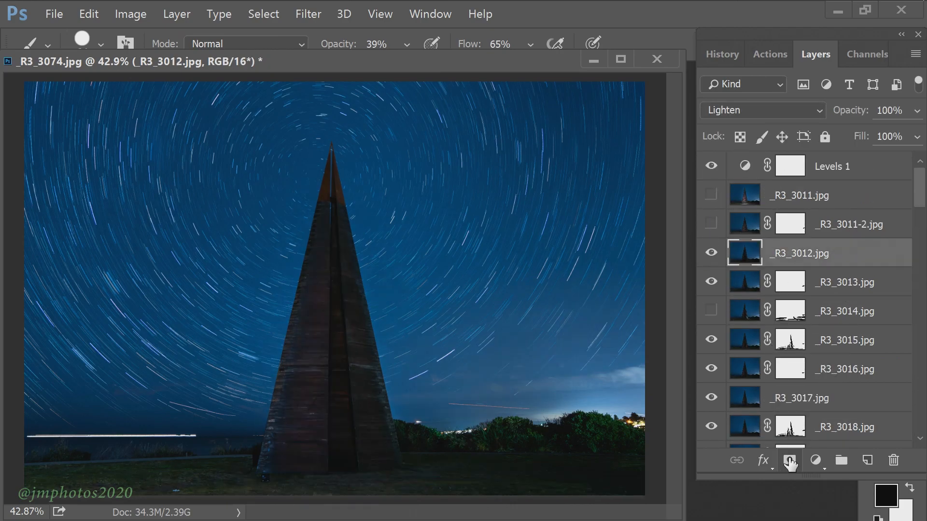
- Add a layer mask to _R3_3012.jpg and compare the layer on and off at the light trail on the horizon
{"action": "left_click", "coordinate": [789, 461]}
{"action": "scroll", "coordinate": [202, 439], "scroll_direction": "up", "scroll_amount": 5}
{"action": "left_click", "coordinate": [309, 514]}
{"action": "left_click", "coordinate": [675, 390]}
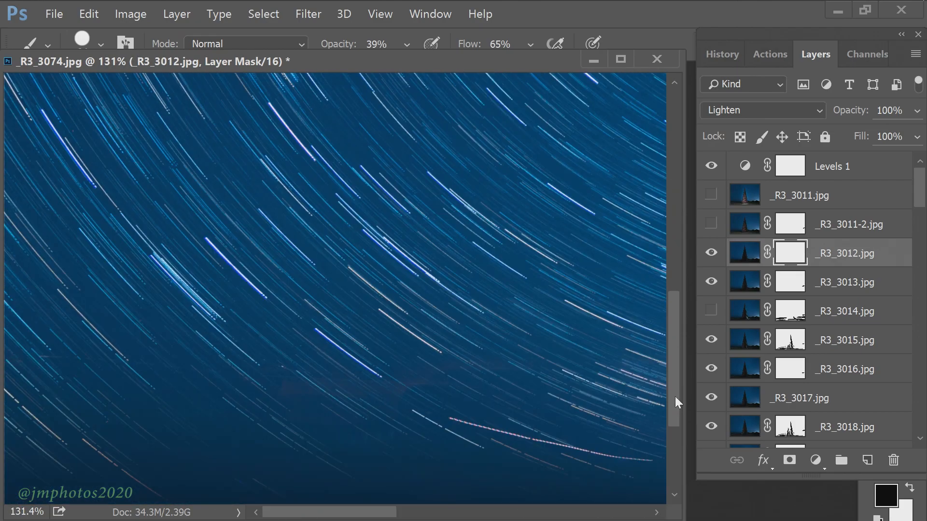
{"action": "right_click", "coordinate": [546, 338]}
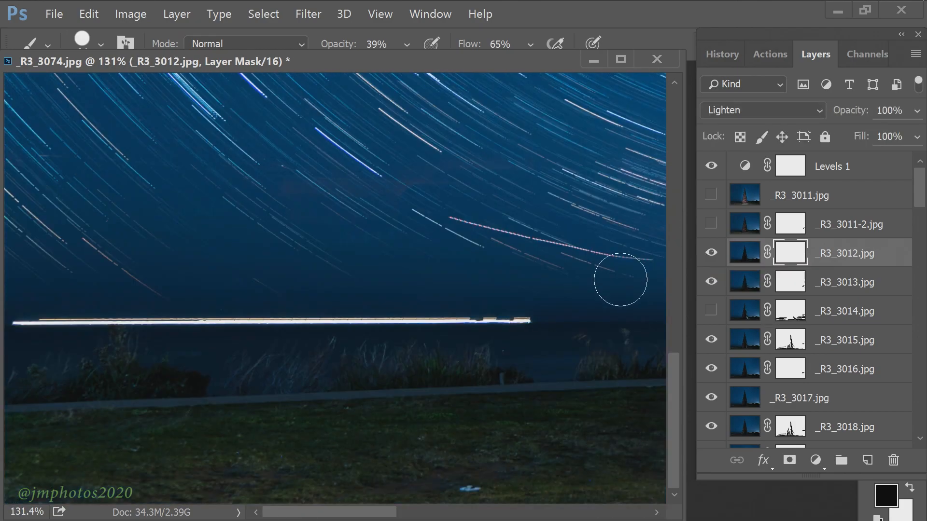
{"action": "key", "text": "Escape"}
{"action": "left_click", "coordinate": [712, 255]}
{"action": "left_click", "coordinate": [712, 254]}
- Paint out the right end of the horizon light trail on the _R3_3012.jpg mask with 100% brush opacity
{"action": "left_click_drag", "start_coordinate": [530, 320], "coordinate": [441, 318]}
{"action": "left_click", "coordinate": [407, 44]}
{"action": "left_click_drag", "start_coordinate": [405, 69], "coordinate": [459, 68]}
{"action": "left_click_drag", "start_coordinate": [531, 320], "coordinate": [450, 323]}
- Toggle _R3_3011-2.jpg, _R3_3014.jpg and _R3_3039.jpg to find which layers contribute to the horizon light trail
{"action": "left_click", "coordinate": [710, 224]}
{"action": "left_click", "coordinate": [710, 224]}
{"action": "left_click", "coordinate": [711, 311]}
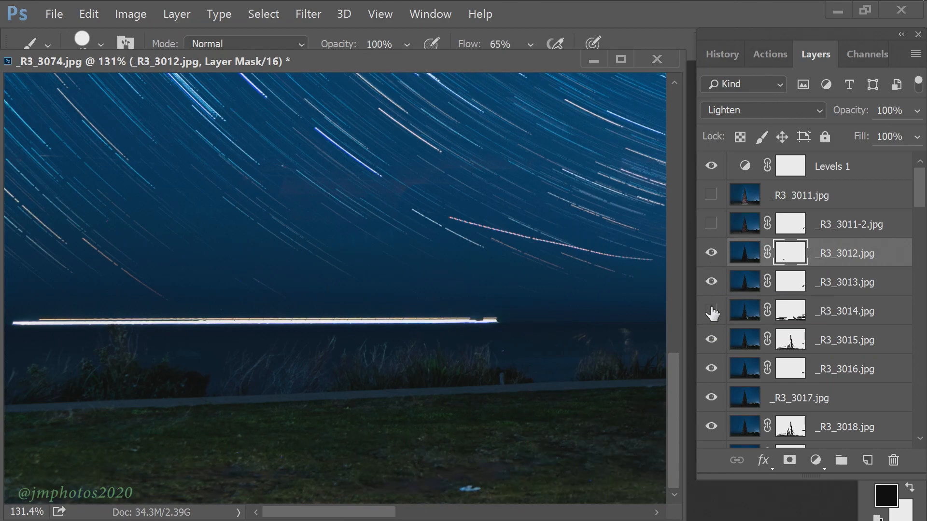
{"action": "scroll", "coordinate": [711, 313], "scroll_direction": "down", "scroll_amount": 8}
{"action": "left_click", "coordinate": [710, 371]}
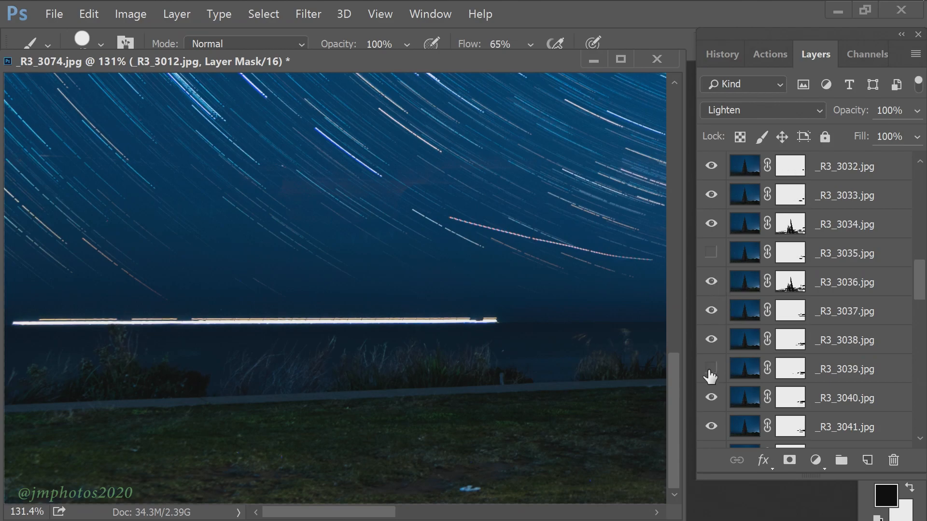
{"action": "scroll", "coordinate": [711, 373], "scroll_direction": "down", "scroll_amount": 4}
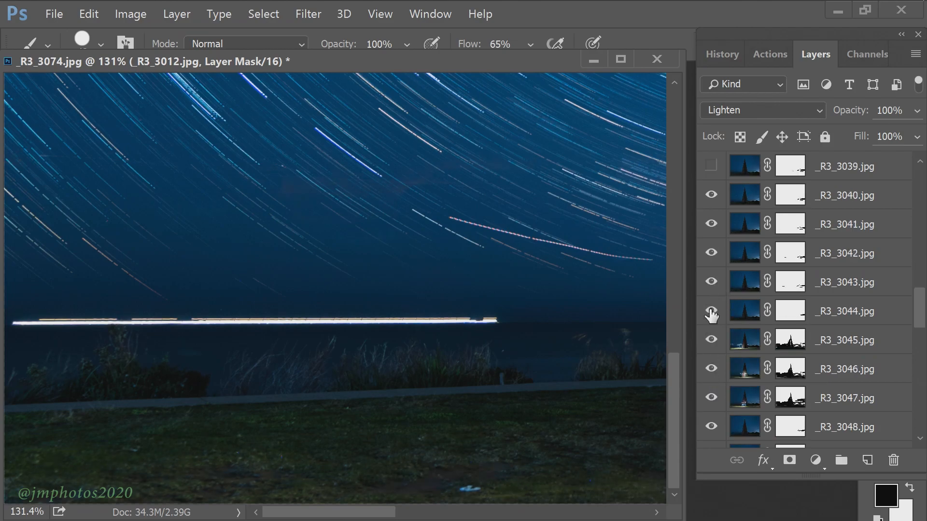
- Paint out the left end of the horizon light trail on the masks from _R3_3044.jpg back to _R3_3039.jpg, and show _R3_3039.jpg
{"action": "left_click", "coordinate": [778, 313]}
{"action": "left_click", "coordinate": [794, 284]}
{"action": "mouse_move", "coordinate": [73, 322]}
{"action": "left_mouse_down"}
{"action": "mouse_move", "coordinate": [38, 322]}
{"action": "mouse_move", "coordinate": [46, 323]}
{"action": "left_mouse_up"}
{"action": "left_click", "coordinate": [786, 256]}
{"action": "left_click", "coordinate": [749, 227]}
{"action": "left_click", "coordinate": [747, 198]}
{"action": "scroll", "coordinate": [772, 292], "scroll_direction": "up", "scroll_amount": 2}
{"action": "left_click", "coordinate": [790, 252]}
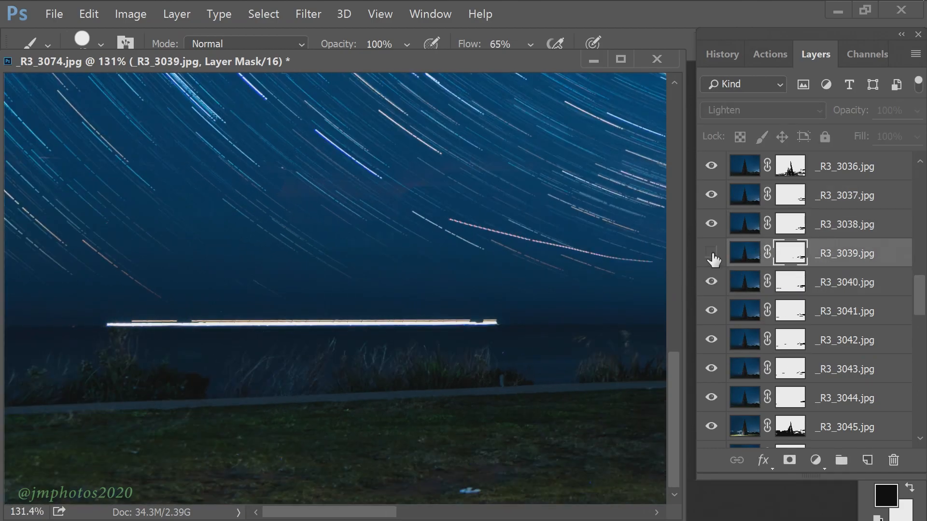
{"action": "key", "text": "ctrl+0"}
{"action": "left_click", "coordinate": [711, 252]}
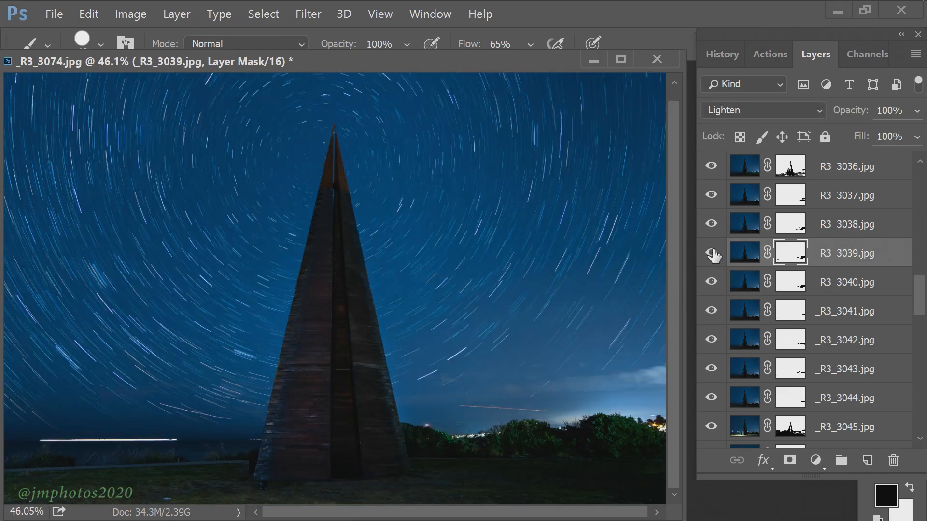
- Paint out the left end of the horizon light trail on the masks from _R3_3038.jpg back to _R3_3033.jpg, and show _R3_3035.jpg
{"action": "left_click", "coordinate": [789, 227]}
{"action": "scroll", "coordinate": [772, 270], "scroll_direction": "up", "scroll_amount": 3}
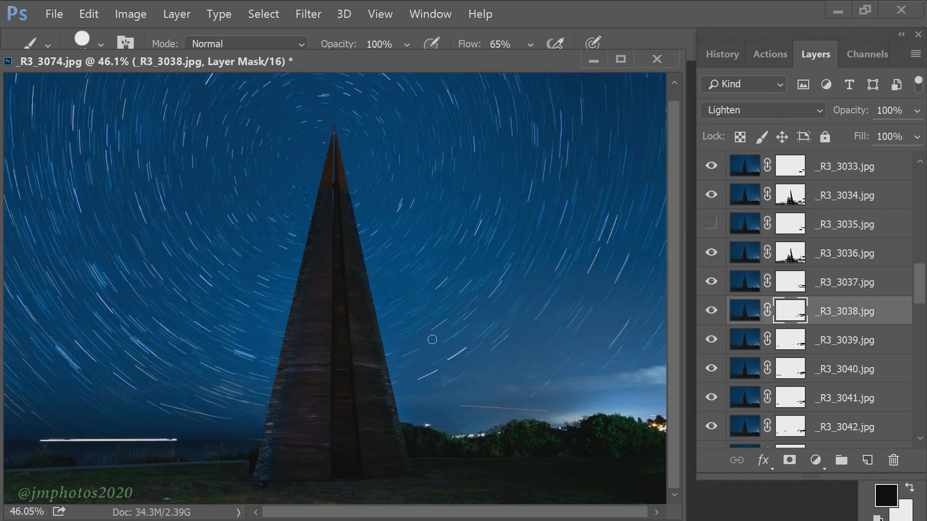
{"action": "left_click", "coordinate": [789, 289]}
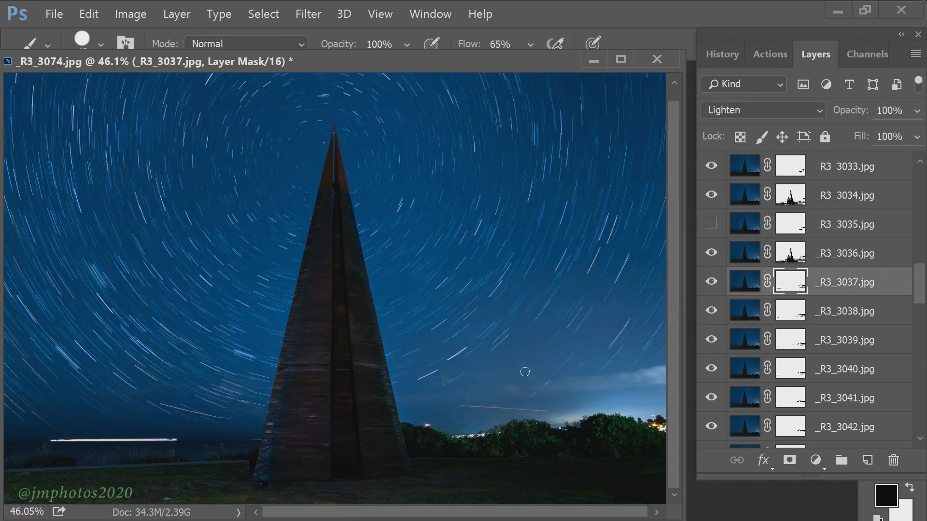
{"action": "left_click", "coordinate": [789, 253]}
{"action": "scroll", "coordinate": [772, 290], "scroll_direction": "up", "scroll_amount": 2}
{"action": "left_click", "coordinate": [790, 282]}
{"action": "left_click", "coordinate": [711, 282]}
{"action": "left_click", "coordinate": [803, 255]}
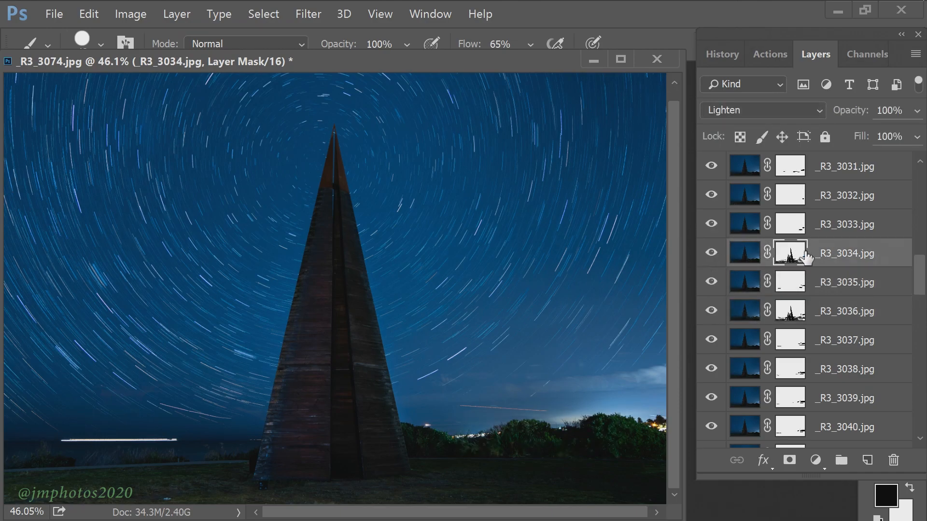
{"action": "left_click", "coordinate": [790, 223]}
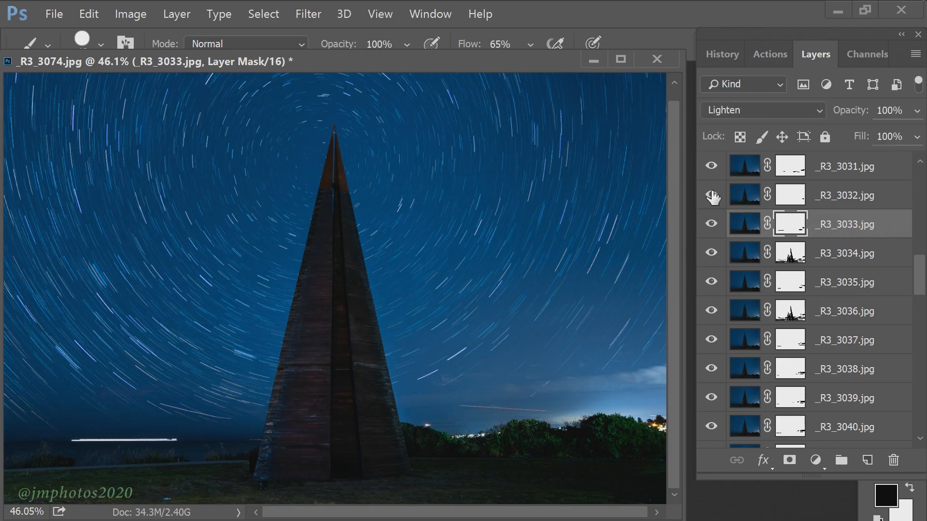
- Paint out the left end of the horizon light trail on the masks of _R3_3032.jpg, _R3_3031.jpg and _R3_3030.jpg
{"action": "left_click", "coordinate": [789, 195]}
{"action": "scroll", "coordinate": [789, 203], "scroll_direction": "up", "scroll_amount": 3}
{"action": "left_click", "coordinate": [788, 253]}
{"action": "left_click", "coordinate": [713, 253]}
{"action": "left_click", "coordinate": [713, 254]}
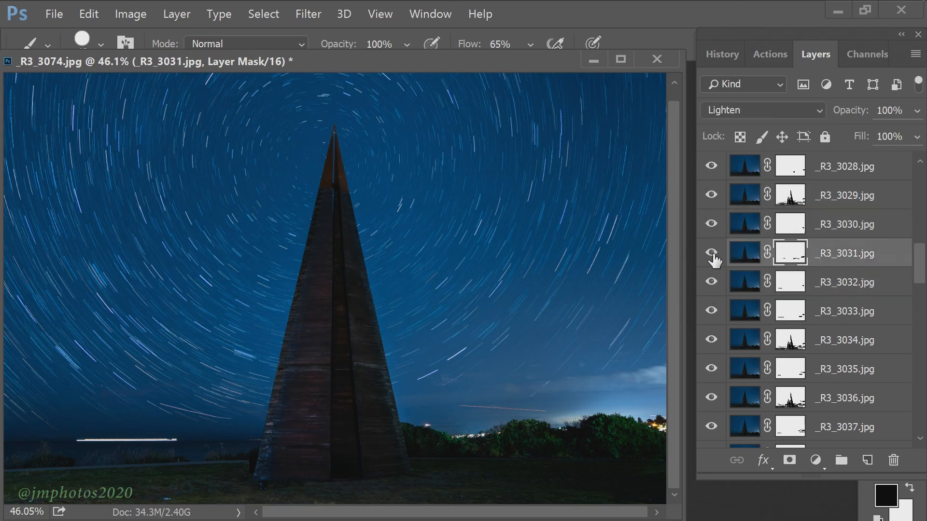
{"action": "left_click_drag", "start_coordinate": [69, 439], "coordinate": [202, 441]}
{"action": "left_click", "coordinate": [786, 227]}
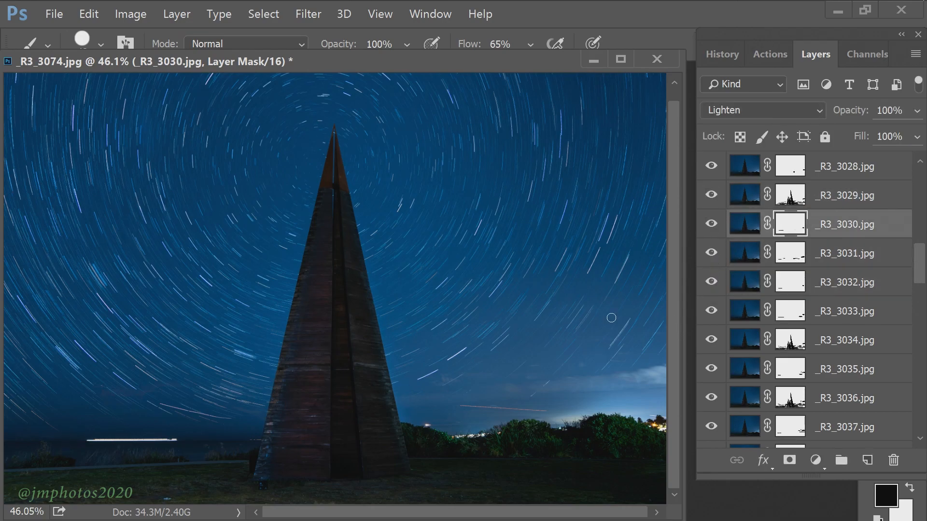
- Show _R3_3014.jpg and paint out the right end of the horizon light trail on the _R3_3013.jpg and _R3_3014.jpg masks
{"action": "scroll", "coordinate": [791, 260], "scroll_direction": "up", "scroll_amount": 6}
{"action": "scroll", "coordinate": [786, 289], "scroll_direction": "up", "scroll_amount": 6}
{"action": "left_click", "coordinate": [790, 232]}
{"action": "scroll", "coordinate": [768, 231], "scroll_direction": "up", "scroll_amount": 5}
{"action": "left_click", "coordinate": [790, 224]}
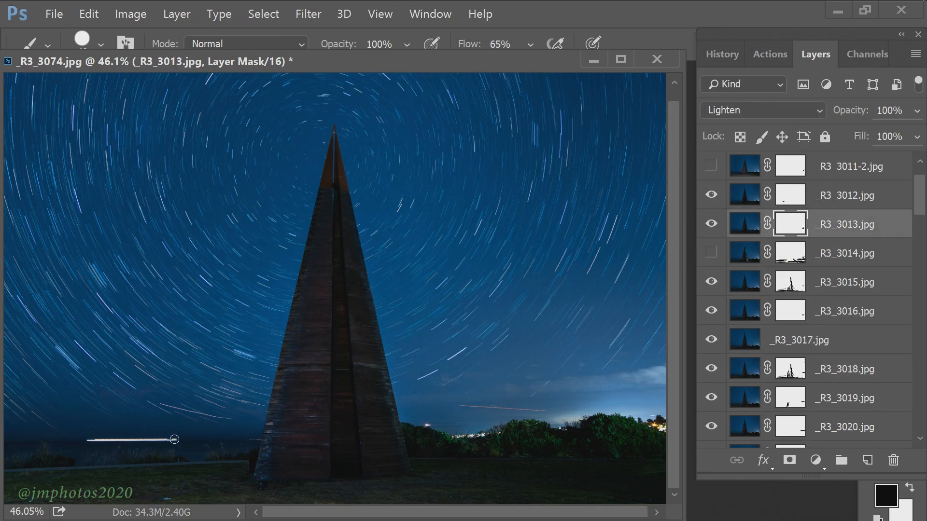
{"action": "left_click", "coordinate": [711, 251]}
{"action": "left_click", "coordinate": [790, 252]}
{"action": "left_click", "coordinate": [711, 252]}
{"action": "left_click", "coordinate": [711, 252]}
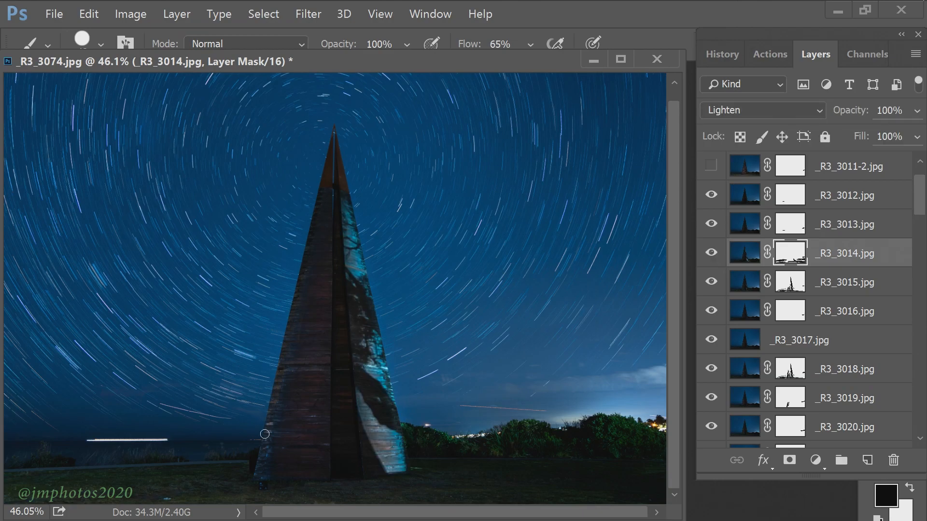
- Paint out the bright light on the right face of the tower on the _R3_3014.jpg mask
{"action": "left_click", "coordinate": [711, 252]}
{"action": "left_click", "coordinate": [710, 252]}
{"action": "mouse_move", "coordinate": [354, 370]}
{"action": "left_mouse_down"}
{"action": "mouse_move", "coordinate": [371, 444]}
{"action": "mouse_move", "coordinate": [385, 451]}
{"action": "left_mouse_up"}
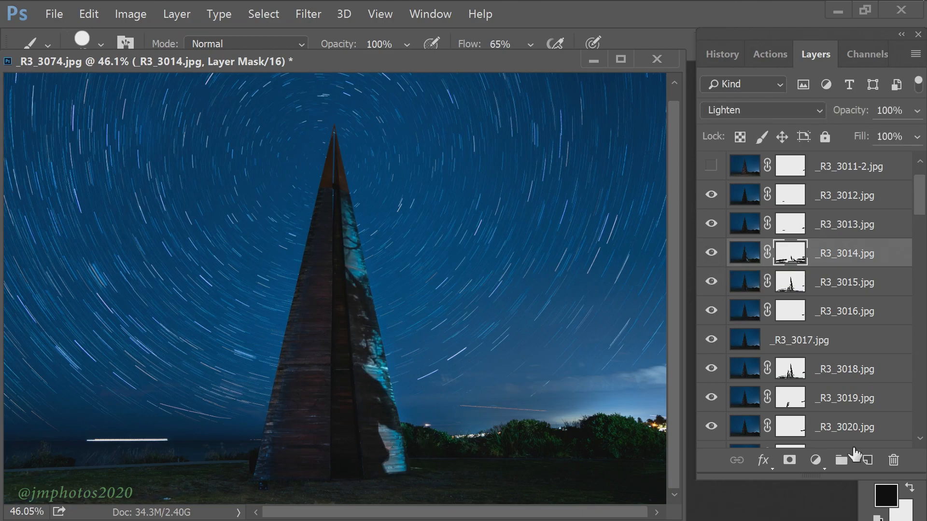
{"action": "left_click", "coordinate": [89, 13]}
{"action": "left_click", "coordinate": [140, 27]}
{"action": "right_click", "coordinate": [500, 403]}
{"action": "key", "text": "Escape"}
{"action": "mouse_move", "coordinate": [352, 341]}
{"action": "left_mouse_down"}
{"action": "mouse_move", "coordinate": [385, 429]}
{"action": "mouse_move", "coordinate": [340, 211]}
{"action": "mouse_move", "coordinate": [366, 399]}
{"action": "mouse_move", "coordinate": [382, 397]}
{"action": "mouse_move", "coordinate": [402, 453]}
{"action": "left_mouse_up"}
- Paint out the remaining cyan light along the tower's right edge on the _R3_3014.jpg mask, and compare the layer on and off
{"action": "scroll", "coordinate": [402, 437], "scroll_direction": "up", "scroll_amount": 13}
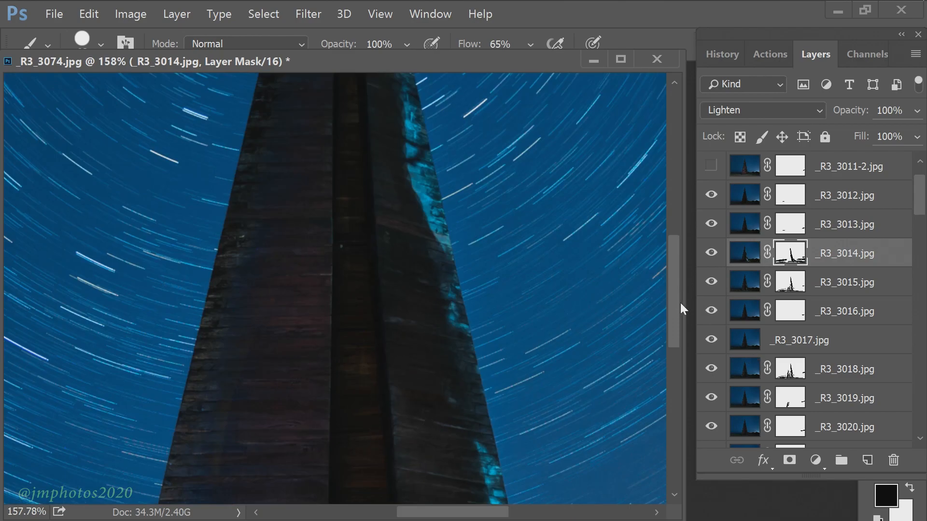
{"action": "scroll", "coordinate": [449, 223], "scroll_direction": "up", "scroll_amount": 5}
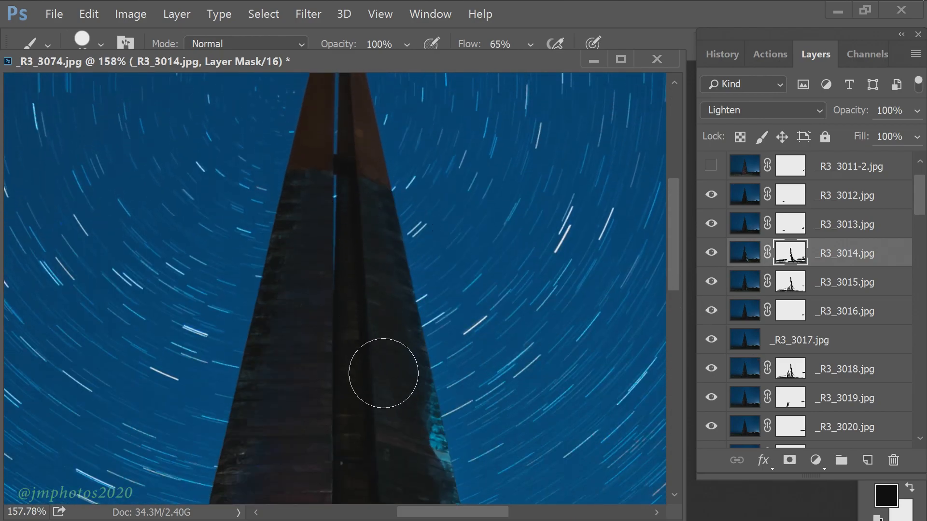
{"action": "left_click_drag", "start_coordinate": [399, 438], "coordinate": [406, 447]}
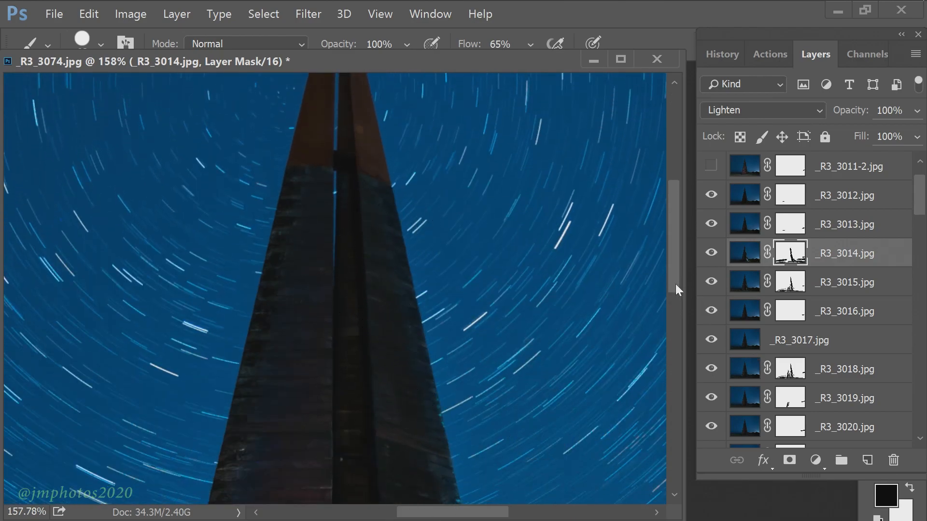
{"action": "scroll", "coordinate": [676, 283], "scroll_direction": "down", "scroll_amount": 6}
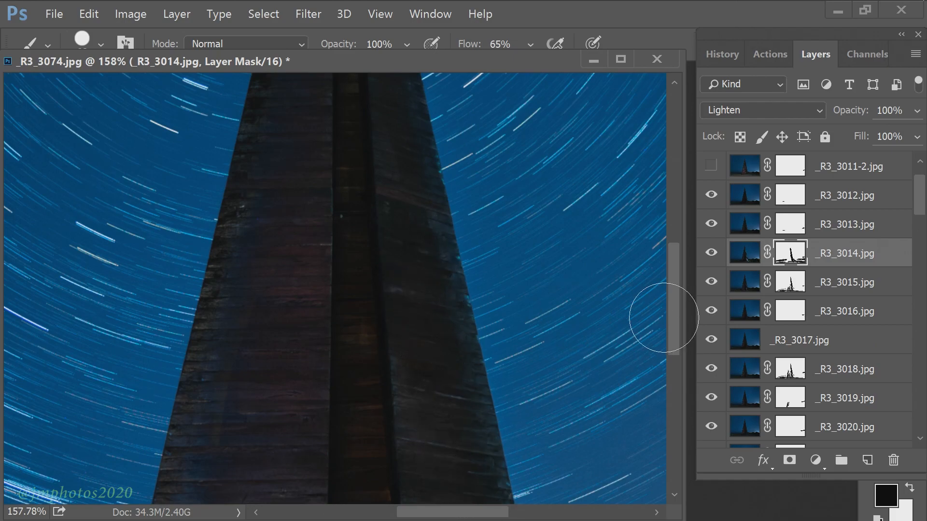
{"action": "scroll", "coordinate": [666, 319], "scroll_direction": "down", "scroll_amount": 3}
{"action": "scroll", "coordinate": [695, 361], "scroll_direction": "down", "scroll_amount": 3}
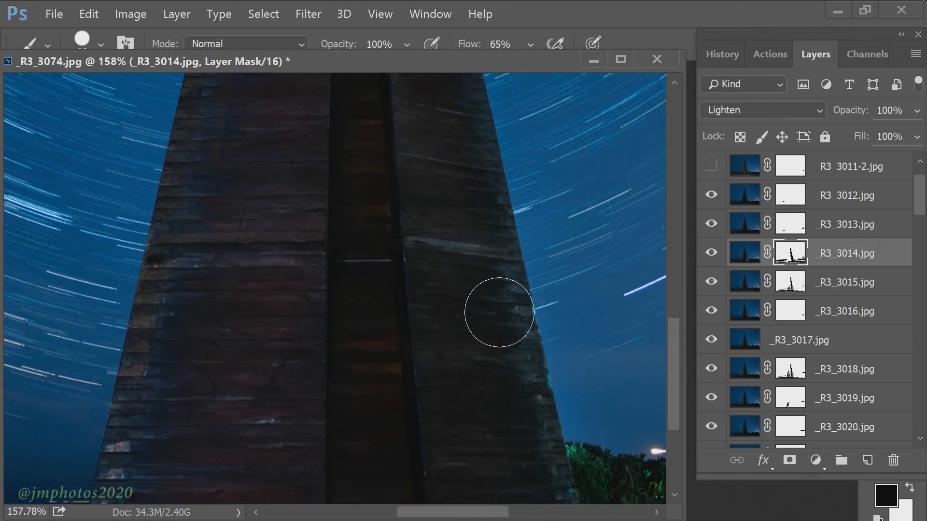
{"action": "scroll", "coordinate": [480, 367], "scroll_direction": "down", "scroll_amount": 2}
{"action": "scroll", "coordinate": [571, 464], "scroll_direction": "down", "scroll_amount": 2}
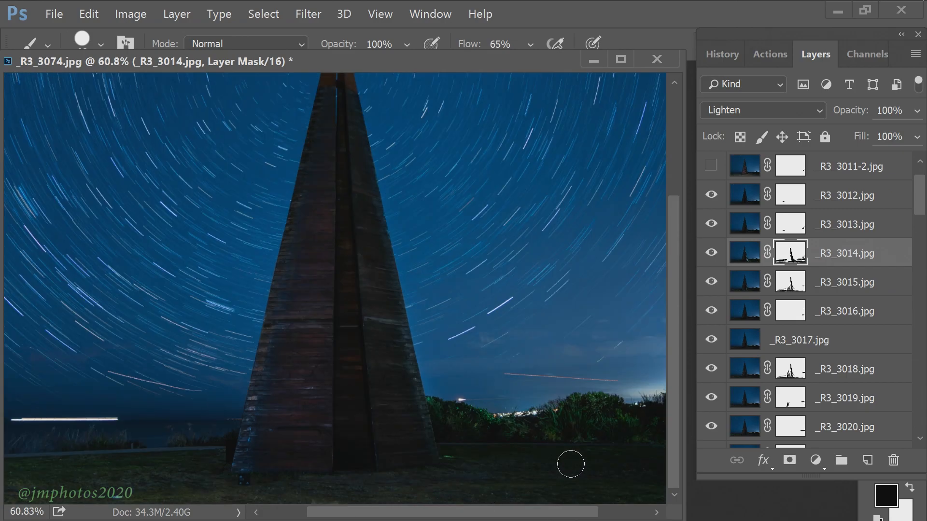
{"action": "scroll", "coordinate": [458, 459], "scroll_direction": "down", "scroll_amount": 1}
{"action": "scroll", "coordinate": [476, 447], "scroll_direction": "down", "scroll_amount": 1}
{"action": "scroll", "coordinate": [475, 447], "scroll_direction": "up", "scroll_amount": 1}
{"action": "scroll", "coordinate": [772, 289], "scroll_direction": "up", "scroll_amount": 1}
{"action": "left_click", "coordinate": [712, 283]}
{"action": "left_click", "coordinate": [715, 286]}
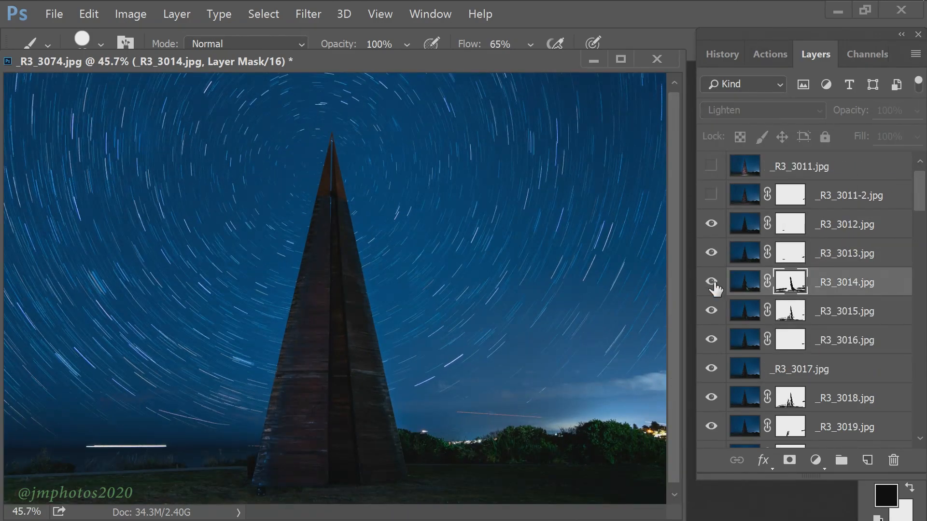
- With brush size 30, paint out the right end of the horizon trail on the _R3_3015.jpg to _R3_3017.jpg masks, adding a mask to _R3_3017.jpg
{"action": "left_click", "coordinate": [790, 312]}
{"action": "type", "text": "30"}
{"action": "key", "text": "Return"}
{"action": "left_click_drag", "start_coordinate": [165, 447], "coordinate": [184, 447]}
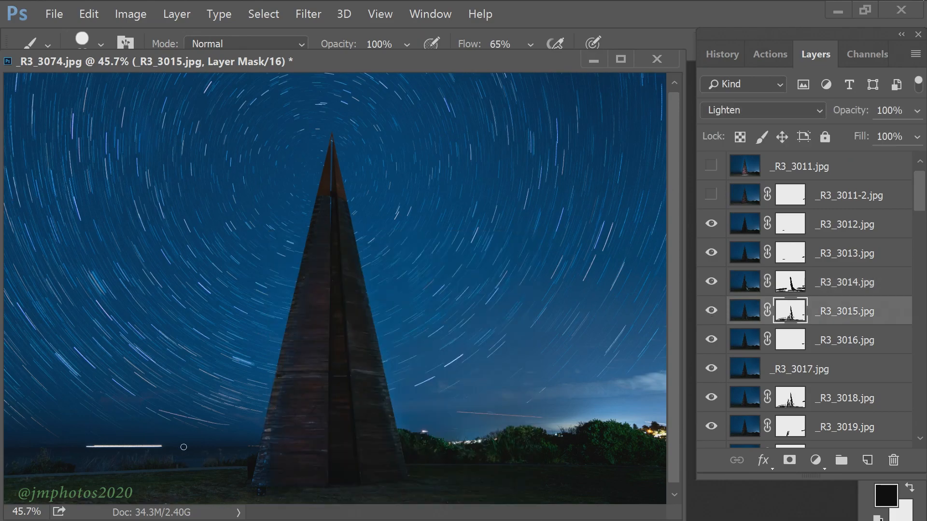
{"action": "left_click", "coordinate": [787, 341]}
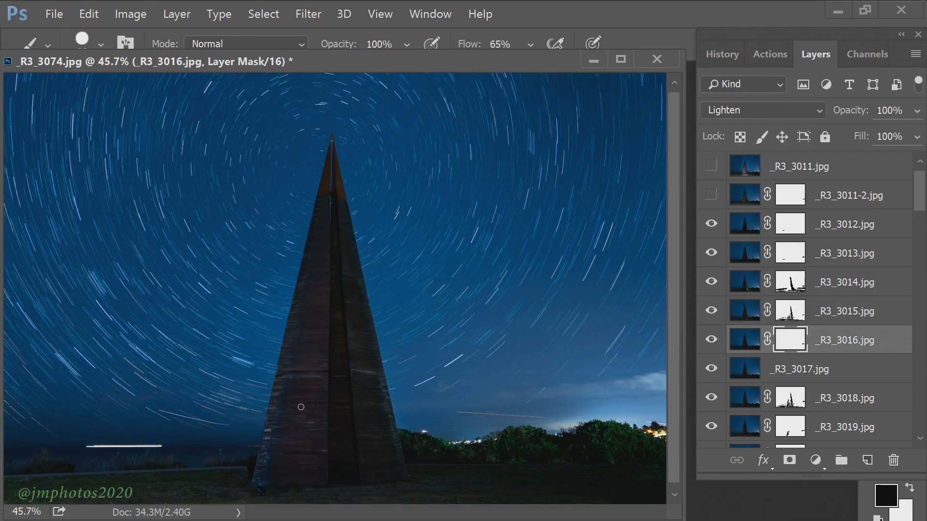
{"action": "left_click_drag", "start_coordinate": [788, 374], "coordinate": [788, 371]}
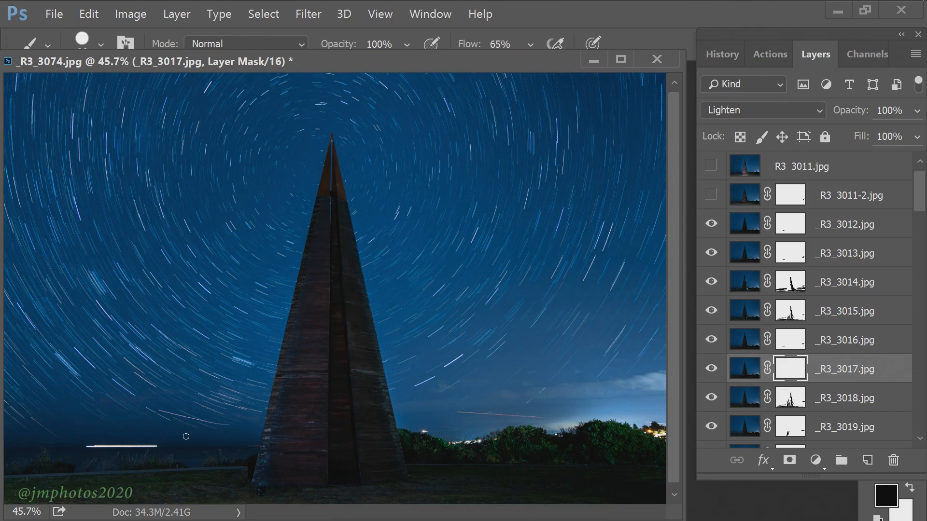
- Examine the red aircraft trail above the bushes and check the layers below _R3_3017.jpg for its source
{"action": "scroll", "coordinate": [157, 449], "scroll_direction": "down", "scroll_amount": 1}
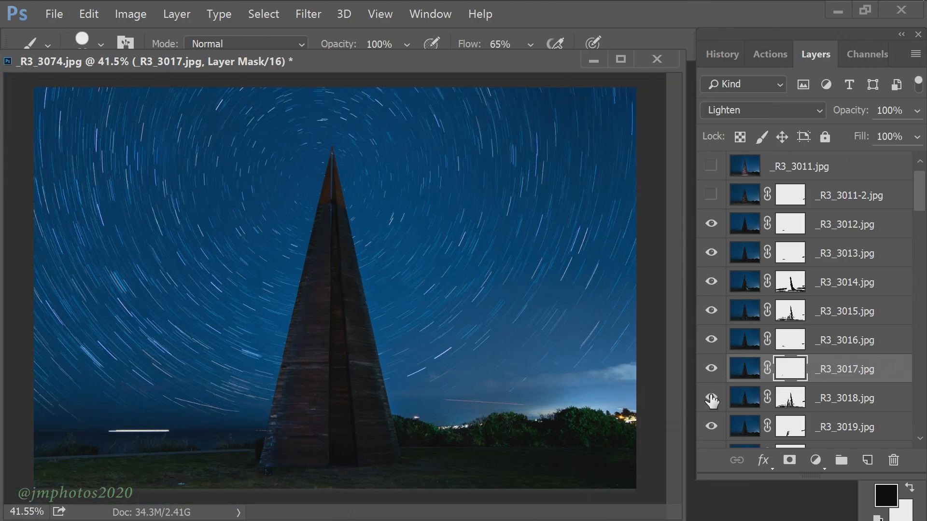
{"action": "scroll", "coordinate": [710, 399], "scroll_direction": "down", "scroll_amount": 2}
{"action": "scroll", "coordinate": [627, 410], "scroll_direction": "up", "scroll_amount": 8}
{"action": "left_click_drag", "start_coordinate": [543, 512], "coordinate": [638, 512]}
{"action": "left_click_drag", "start_coordinate": [673, 309], "coordinate": [674, 385]}
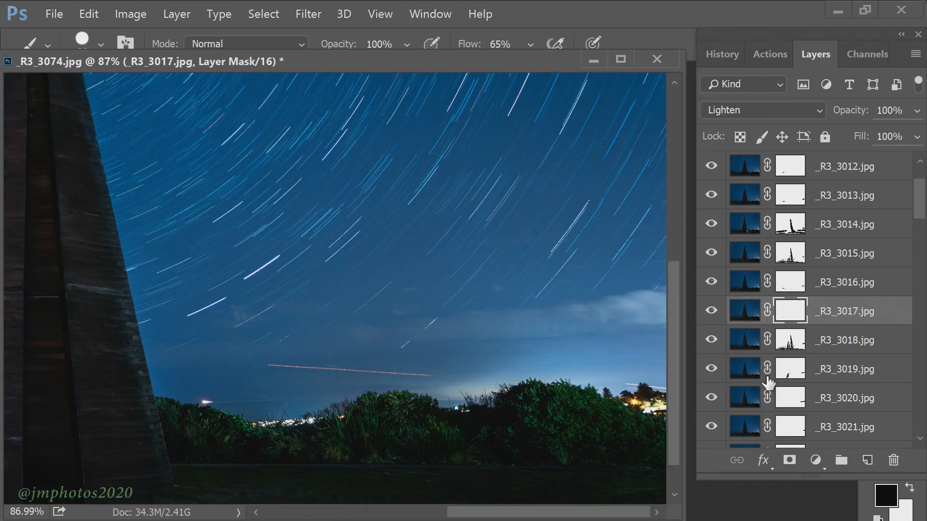
{"action": "scroll", "coordinate": [768, 381], "scroll_direction": "down", "scroll_amount": 2}
{"action": "left_click", "coordinate": [789, 425]}
{"action": "scroll", "coordinate": [790, 425], "scroll_direction": "down", "scroll_amount": 2}
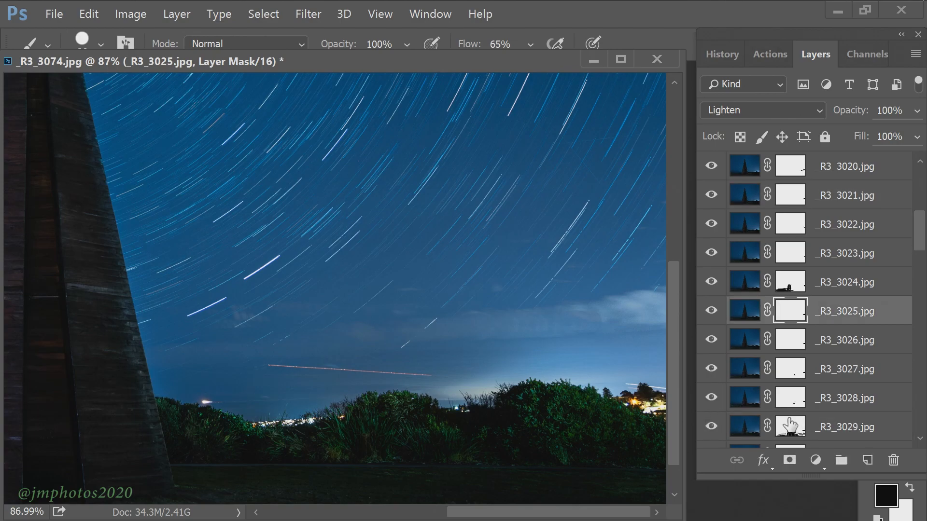
{"action": "scroll", "coordinate": [790, 425], "scroll_direction": "down", "scroll_amount": 2}
{"action": "left_click", "coordinate": [711, 313]}
{"action": "left_click", "coordinate": [712, 312]}
{"action": "left_click", "coordinate": [790, 427]}
{"action": "scroll", "coordinate": [789, 426], "scroll_direction": "down", "scroll_amount": 4}
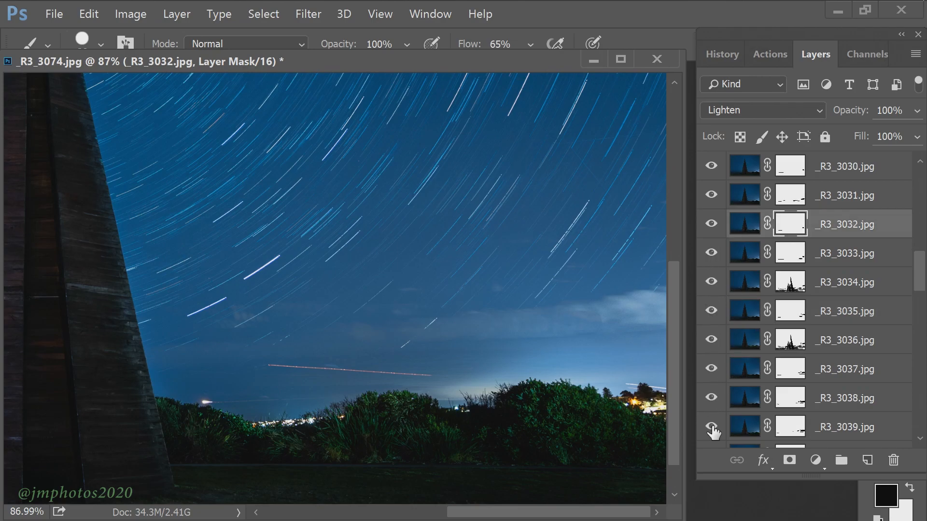
{"action": "left_click", "coordinate": [820, 427]}
{"action": "scroll", "coordinate": [826, 422], "scroll_direction": "down", "scroll_amount": 6}
{"action": "scroll", "coordinate": [827, 415], "scroll_direction": "down", "scroll_amount": 11}
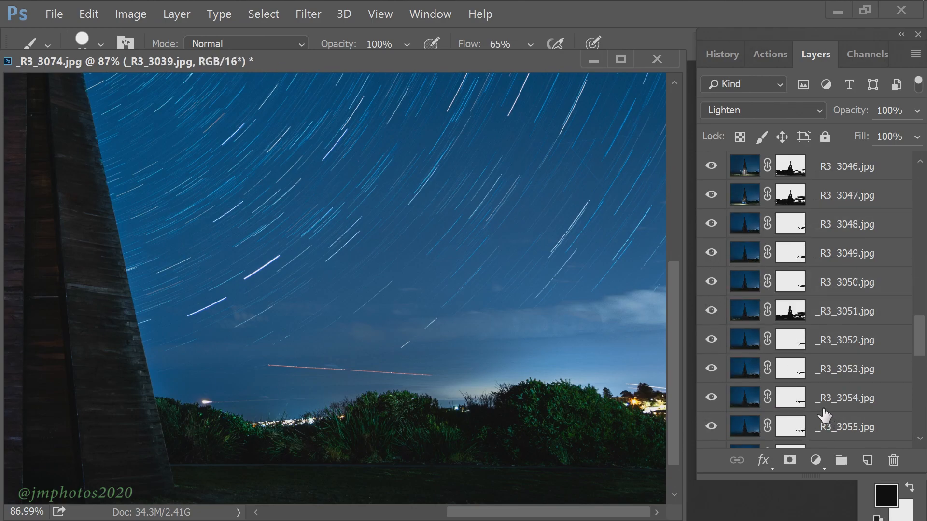
- Toggle _R3_3074.jpg and _R3_3073.jpg to find which layer contributes to the red aircraft trail
{"action": "scroll", "coordinate": [804, 358], "scroll_direction": "down", "scroll_amount": 1}
{"action": "left_click", "coordinate": [711, 433]}
{"action": "left_click", "coordinate": [712, 433]}
{"action": "left_click", "coordinate": [712, 433]}
{"action": "left_click", "coordinate": [712, 433]}
{"action": "left_click", "coordinate": [711, 433]}
{"action": "left_click", "coordinate": [711, 433]}
{"action": "left_click", "coordinate": [711, 404]}
{"action": "left_click", "coordinate": [711, 404]}
{"action": "left_click", "coordinate": [712, 404]}
{"action": "left_click", "coordinate": [712, 406]}
{"action": "left_click", "coordinate": [712, 406]}
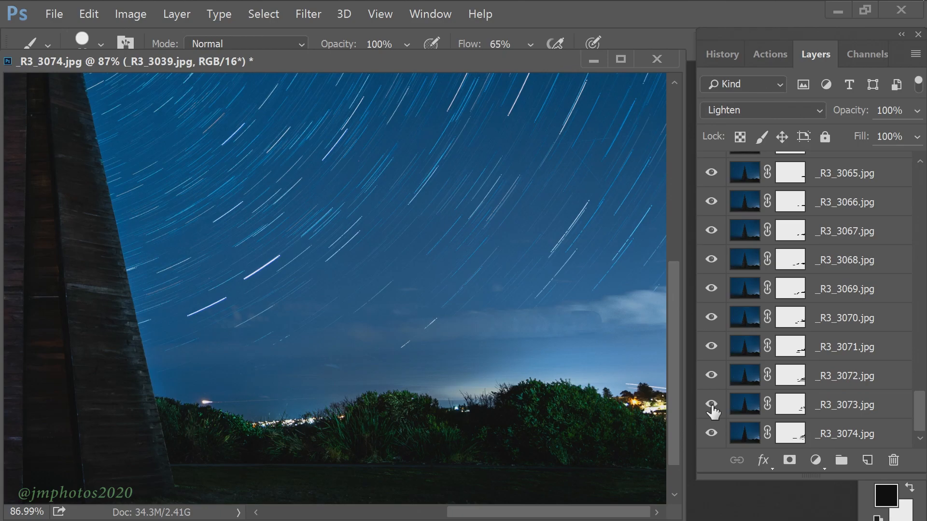
- Paint out the red aircraft trail above the bushes on the _R3_3073.jpg mask
{"action": "left_click", "coordinate": [712, 406]}
{"action": "left_click", "coordinate": [790, 404]}
{"action": "left_click", "coordinate": [716, 403]}
{"action": "left_click", "coordinate": [716, 403]}
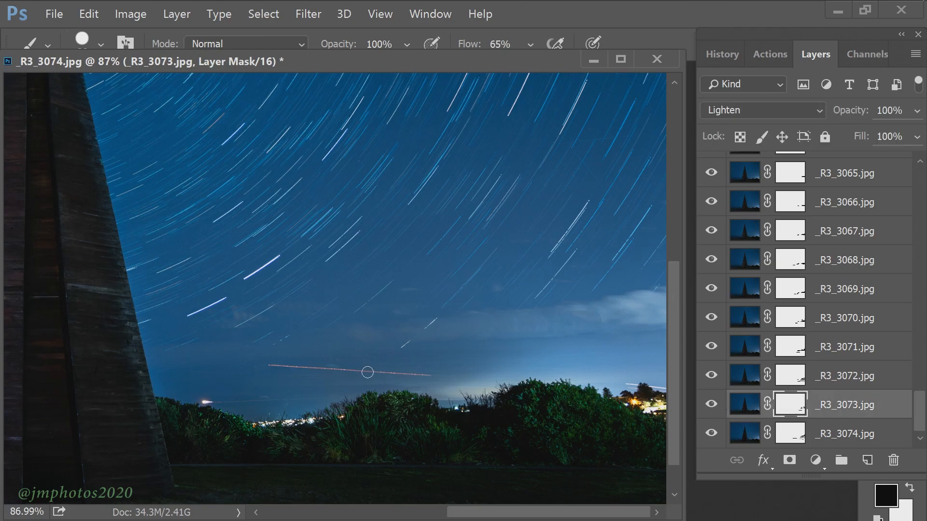
{"action": "scroll", "coordinate": [422, 451], "scroll_direction": "down", "scroll_amount": 3}
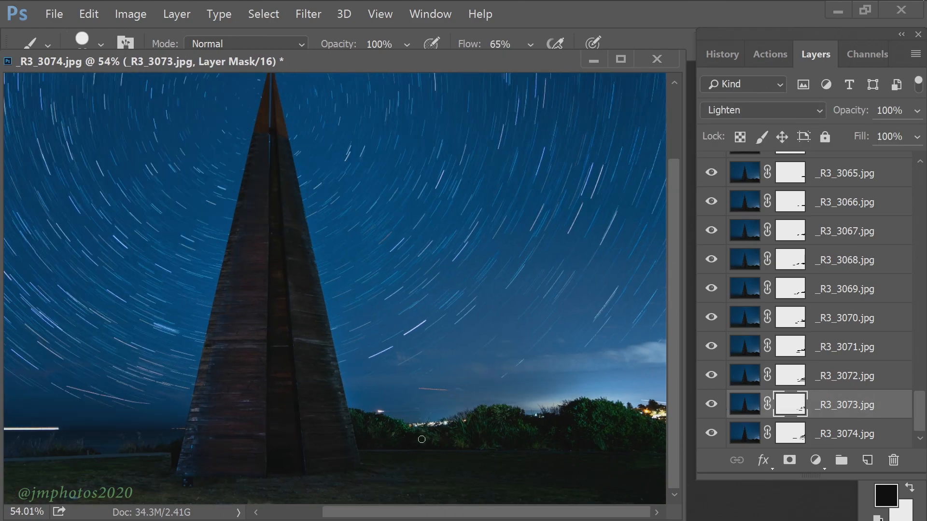
- Compare _R3_3011-2.jpg on and off, leave it hidden and show _R3_3011.jpg instead
{"action": "scroll", "coordinate": [774, 360], "scroll_direction": "up", "scroll_amount": 15}
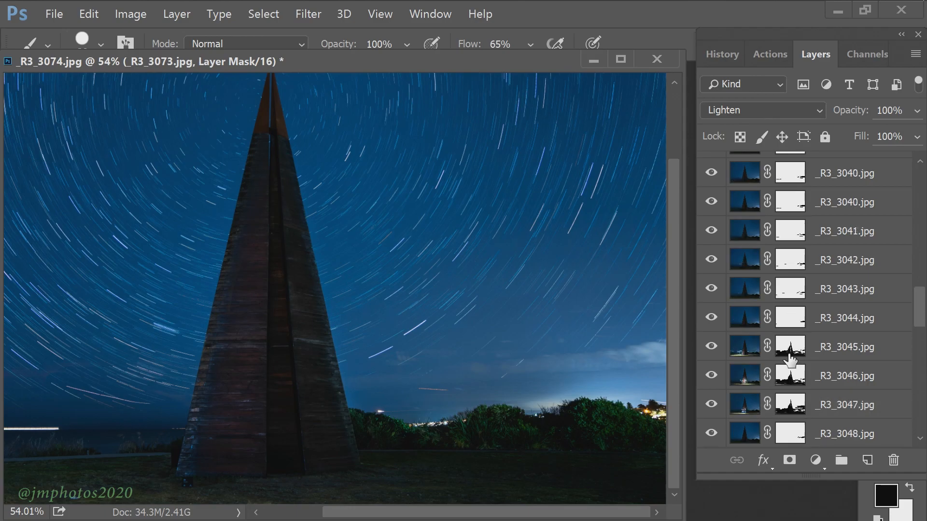
{"action": "left_click", "coordinate": [711, 224]}
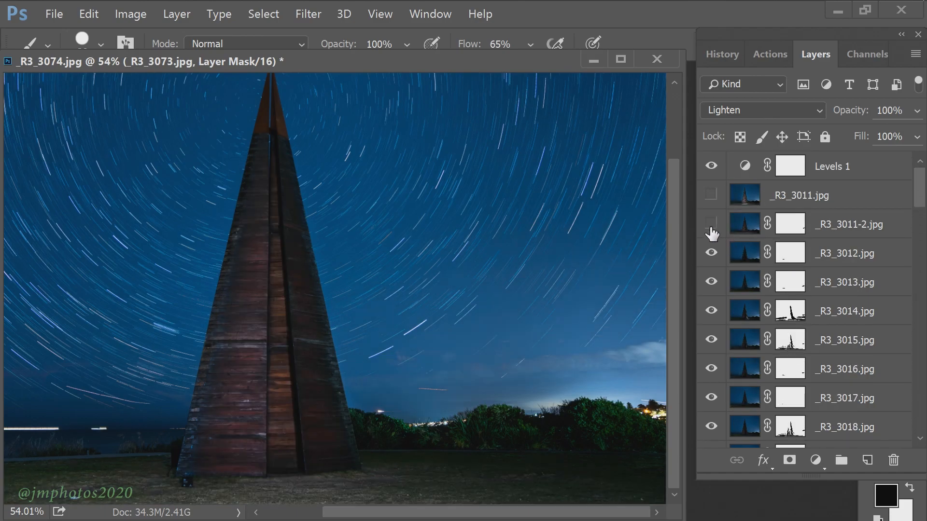
{"action": "left_click", "coordinate": [711, 225]}
{"action": "left_click", "coordinate": [712, 225]}
{"action": "left_click_drag", "start_coordinate": [711, 228], "coordinate": [711, 195]}
- Add a layer mask to _R3_3011.jpg and invert it to black
{"action": "left_click", "coordinate": [782, 195]}
{"action": "left_click", "coordinate": [789, 459]}
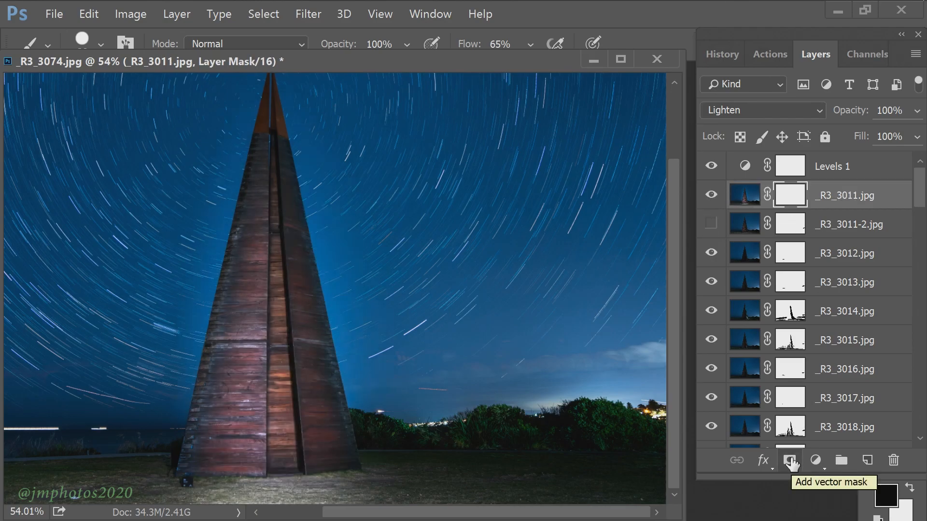
{"action": "key", "text": "ctrl+i"}
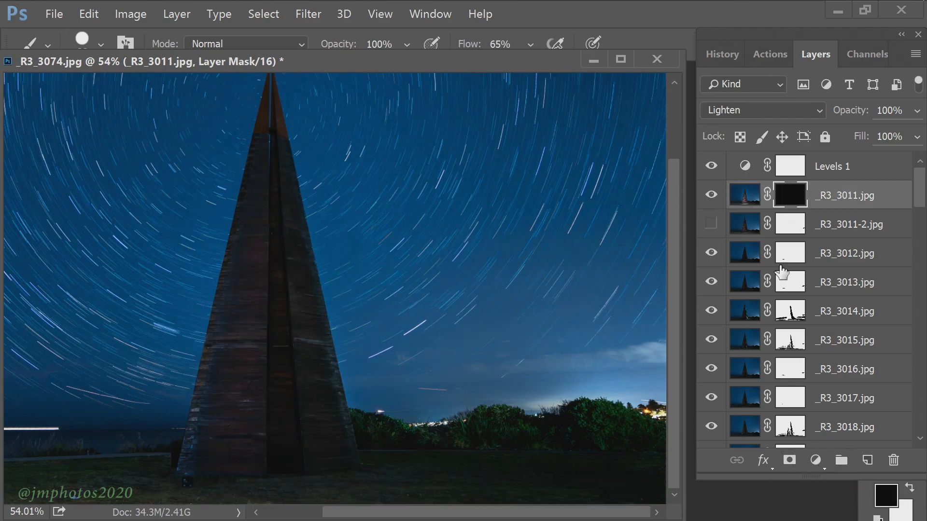
- Paint white over the tower on the _R3_3011.jpg mask with an enlarged brush to reveal the lit wood
{"action": "left_click", "coordinate": [910, 489]}
{"action": "left_click_drag", "start_coordinate": [259, 198], "coordinate": [261, 266]}
{"action": "right_click", "coordinate": [263, 268]}
{"action": "left_click_drag", "start_coordinate": [379, 279], "coordinate": [412, 278]}
{"action": "key", "text": "Return"}
{"action": "mouse_move", "coordinate": [261, 208]}
{"action": "left_mouse_down"}
{"action": "mouse_move", "coordinate": [265, 387]}
{"action": "mouse_move", "coordinate": [234, 434]}
{"action": "mouse_move", "coordinate": [234, 265]}
{"action": "mouse_move", "coordinate": [205, 458]}
{"action": "mouse_move", "coordinate": [190, 465]}
{"action": "mouse_move", "coordinate": [223, 450]}
{"action": "mouse_move", "coordinate": [282, 464]}
{"action": "mouse_move", "coordinate": [269, 217]}
{"action": "mouse_move", "coordinate": [322, 451]}
{"action": "mouse_move", "coordinate": [313, 364]}
{"action": "mouse_move", "coordinate": [596, 314]}
{"action": "left_mouse_up"}
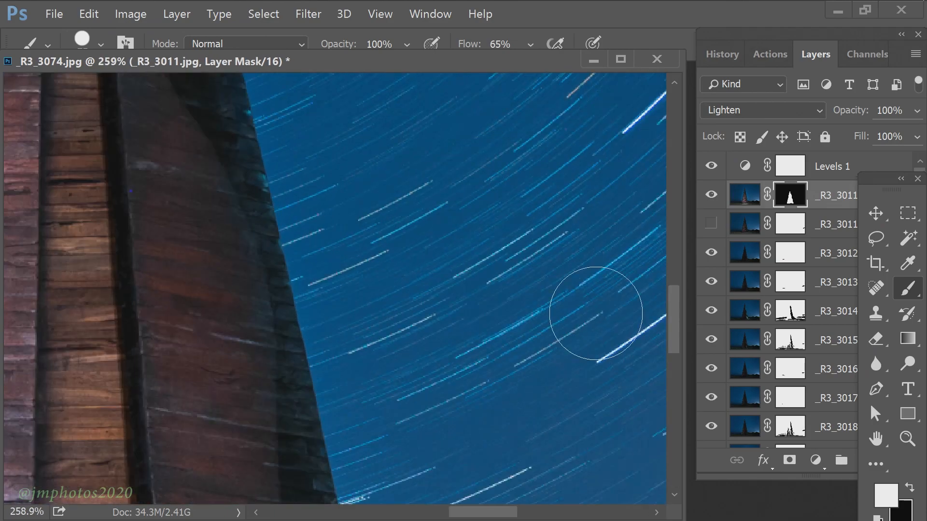
- Set the brush size to 23 and paint white over the tower's tip and upper right edge on the _R3_3011.jpg mask
{"action": "scroll", "coordinate": [595, 313], "scroll_direction": "up", "scroll_amount": 10}
{"action": "scroll", "coordinate": [395, 285], "scroll_direction": "left", "scroll_amount": 3}
{"action": "right_click", "coordinate": [336, 226]}
{"action": "type", "text": "23"}
{"action": "key", "text": "Return"}
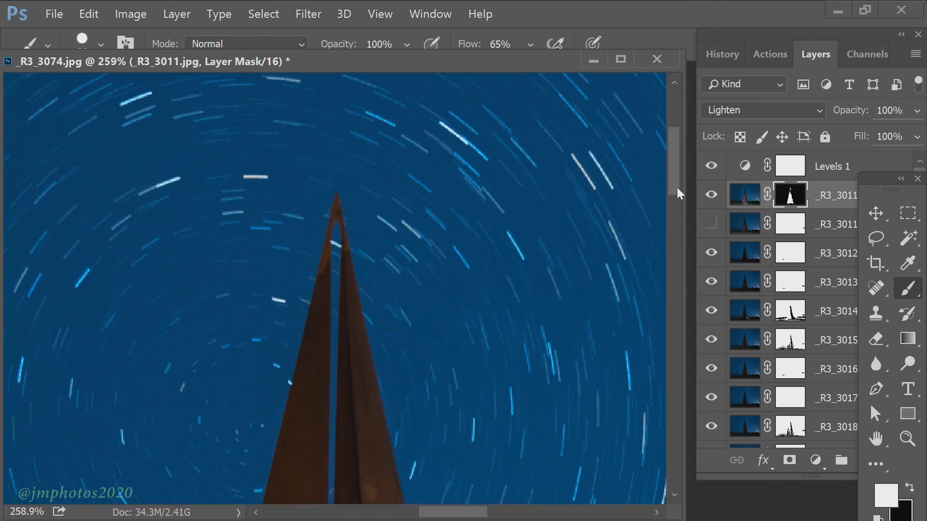
{"action": "left_click", "coordinate": [678, 207]}
{"action": "mouse_move", "coordinate": [406, 333]}
{"action": "left_mouse_down"}
{"action": "mouse_move", "coordinate": [347, 307]}
{"action": "mouse_move", "coordinate": [348, 517]}
{"action": "mouse_move", "coordinate": [371, 434]}
{"action": "mouse_move", "coordinate": [348, 486]}
{"action": "mouse_move", "coordinate": [386, 479]}
{"action": "mouse_move", "coordinate": [391, 517]}
{"action": "mouse_move", "coordinate": [420, 430]}
{"action": "left_mouse_up"}
- Paint white down the middle stretch of the tower's right edge on the _R3_3011.jpg mask
{"action": "mouse_move", "coordinate": [675, 235]}
{"action": "left_mouse_down"}
{"action": "mouse_move", "coordinate": [684, 272]}
{"action": "mouse_move", "coordinate": [674, 358]}
{"action": "left_mouse_up"}
{"action": "left_click_drag", "start_coordinate": [576, 247], "coordinate": [626, 489]}
{"action": "left_click_drag", "start_coordinate": [544, 236], "coordinate": [595, 498]}
{"action": "left_click_drag", "start_coordinate": [675, 365], "coordinate": [676, 406]}
{"action": "left_click_drag", "start_coordinate": [634, 279], "coordinate": [646, 378]}
{"action": "left_click_drag", "start_coordinate": [477, 513], "coordinate": [495, 513]}
{"action": "left_click_drag", "start_coordinate": [502, 372], "coordinate": [537, 512]}
- Paint white down the tower's lower right edge and along its base on the _R3_3011.jpg mask
{"action": "left_click_drag", "start_coordinate": [677, 401], "coordinate": [677, 440]}
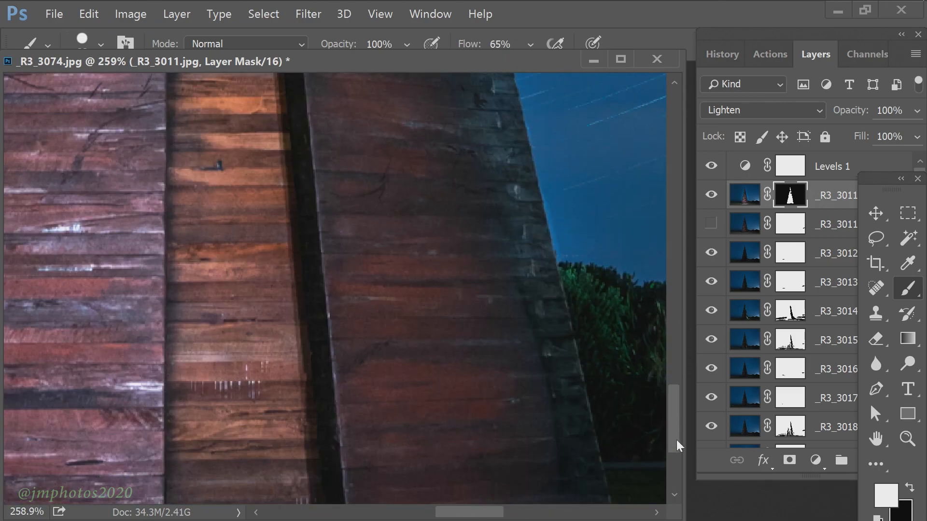
{"action": "left_click_drag", "start_coordinate": [532, 295], "coordinate": [564, 419]}
{"action": "left_click_drag", "start_coordinate": [673, 395], "coordinate": [674, 416]}
{"action": "left_click_drag", "start_coordinate": [170, 445], "coordinate": [217, 437]}
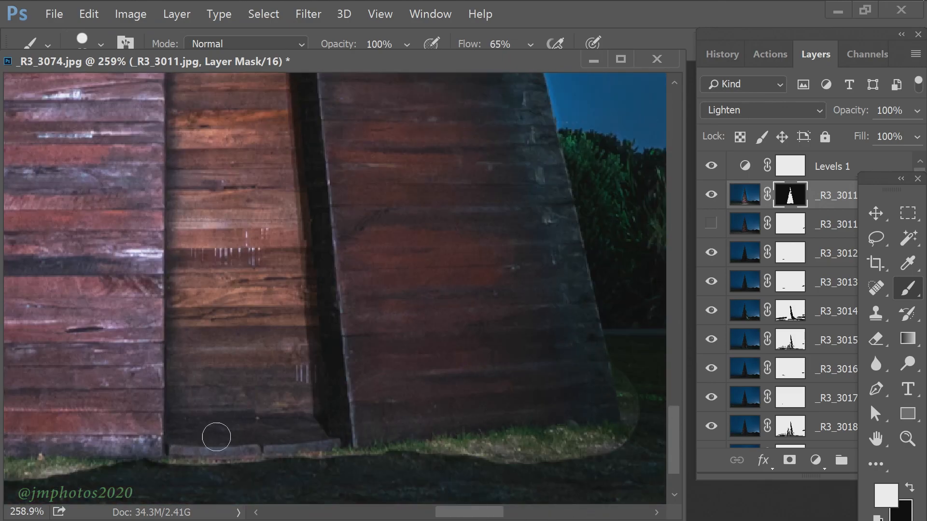
- Paint white over the tower's left face from its base up toward the rusty tip on the _R3_3011.jpg mask
{"action": "left_click_drag", "start_coordinate": [451, 511], "coordinate": [395, 511]}
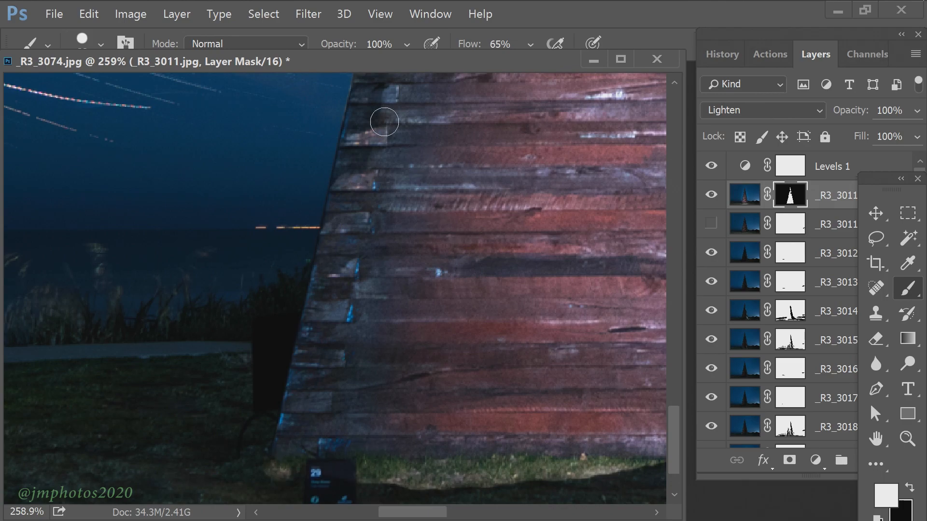
{"action": "scroll", "coordinate": [368, 186], "scroll_direction": "down", "scroll_amount": 3}
{"action": "mouse_move", "coordinate": [426, 98]}
{"action": "left_mouse_down"}
{"action": "mouse_move", "coordinate": [400, 169]}
{"action": "mouse_move", "coordinate": [354, 380]}
{"action": "mouse_move", "coordinate": [424, 137]}
{"action": "left_mouse_up"}
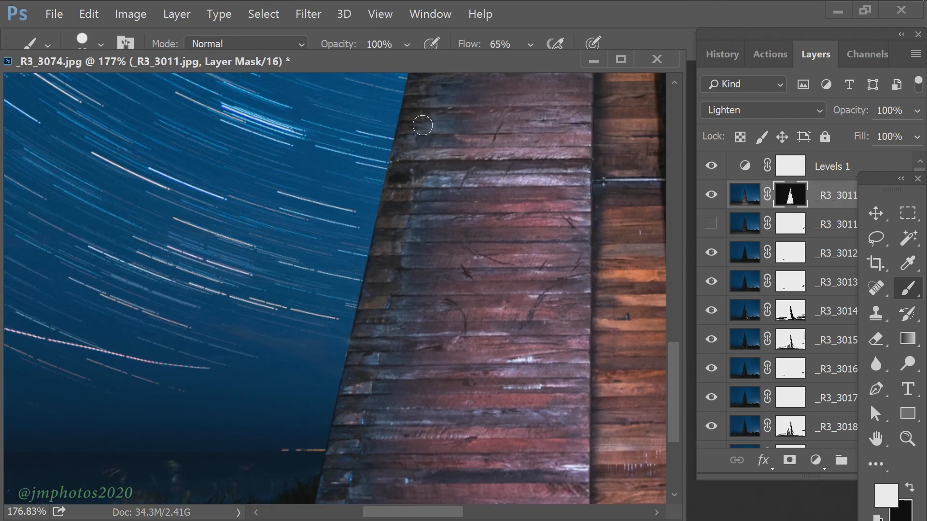
{"action": "left_click_drag", "start_coordinate": [678, 363], "coordinate": [678, 256]}
{"action": "mouse_move", "coordinate": [492, 246]}
{"action": "left_mouse_down"}
{"action": "mouse_move", "coordinate": [436, 459]}
{"action": "mouse_move", "coordinate": [443, 506]}
{"action": "mouse_move", "coordinate": [507, 171]}
{"action": "left_mouse_up"}
{"action": "left_click_drag", "start_coordinate": [482, 274], "coordinate": [525, 155]}
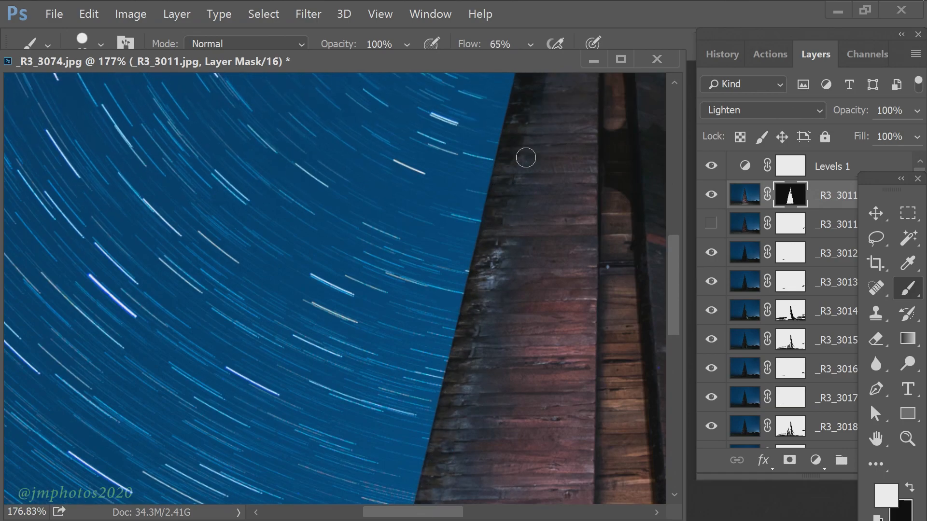
{"action": "scroll", "coordinate": [597, 188], "scroll_direction": "up", "scroll_amount": 5}
{"action": "left_click_drag", "start_coordinate": [598, 188], "coordinate": [556, 227]}
{"action": "left_click_drag", "start_coordinate": [525, 374], "coordinate": [569, 310]}
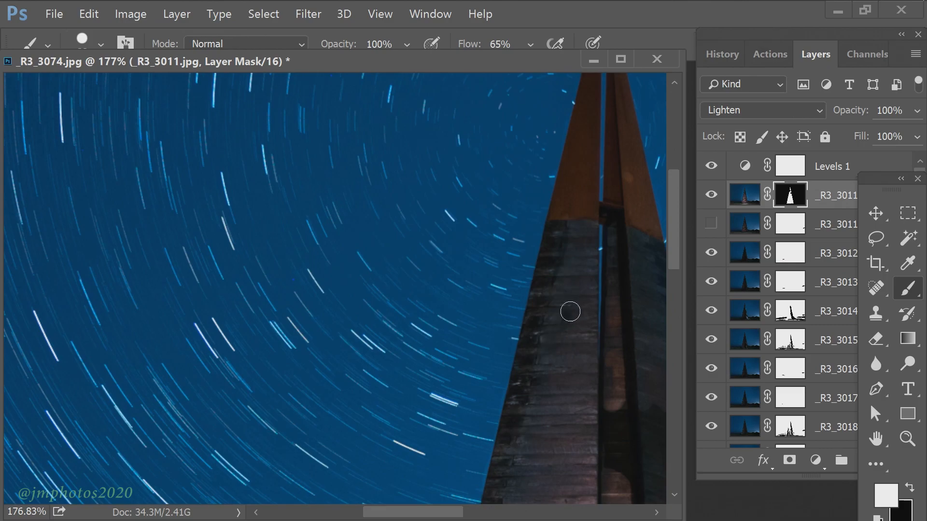
- Set the brush size to 50, paint white down the tower's right face, and check the _R3_3011.jpg layer by toggling its visibility
{"action": "scroll", "coordinate": [579, 321], "scroll_direction": "down", "scroll_amount": 7}
{"action": "right_click", "coordinate": [505, 322]}
{"action": "type", "text": "50"}
{"action": "key", "text": "Return"}
{"action": "key", "text": "Return"}
{"action": "left_click_drag", "start_coordinate": [507, 365], "coordinate": [537, 494]}
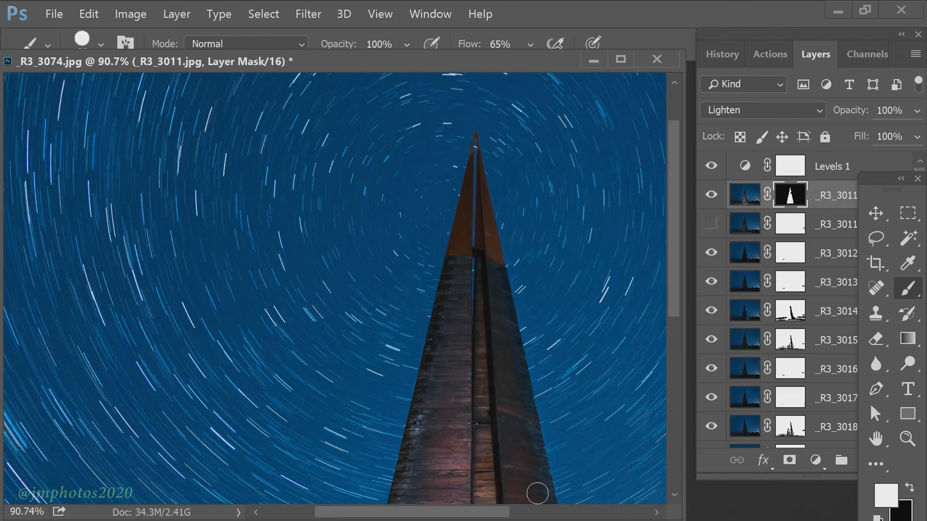
{"action": "scroll", "coordinate": [537, 493], "scroll_direction": "down", "scroll_amount": 4}
{"action": "left_click", "coordinate": [712, 195]}
{"action": "left_click", "coordinate": [711, 195]}
{"action": "scroll", "coordinate": [659, 291], "scroll_direction": "down", "scroll_amount": 3}
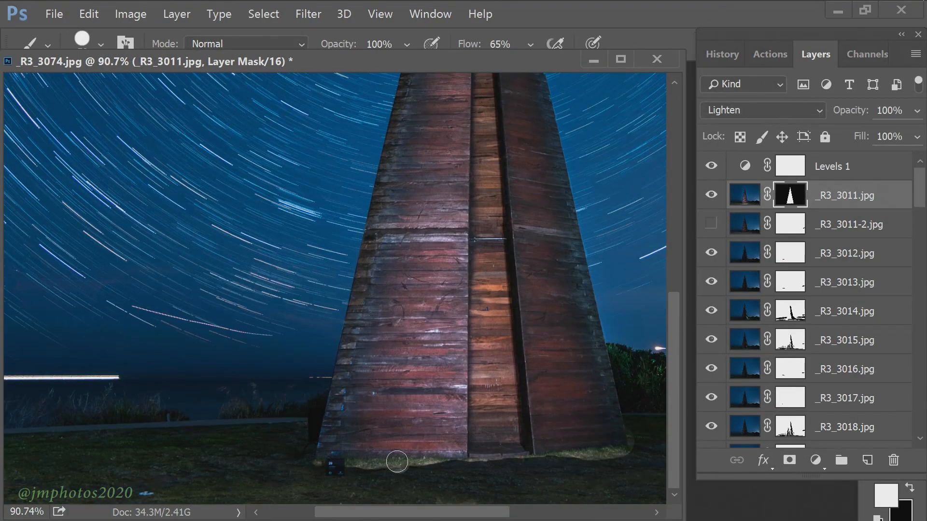
- Switch the brush colour to black and set its opacity to 40% for softening the mask around the tower's base
{"action": "scroll", "coordinate": [423, 413], "scroll_direction": "right", "scroll_amount": 1}
{"action": "scroll", "coordinate": [638, 276], "scroll_direction": "up", "scroll_amount": 11}
{"action": "left_click", "coordinate": [909, 487]}
{"action": "left_click_drag", "start_coordinate": [406, 45], "coordinate": [351, 68]}
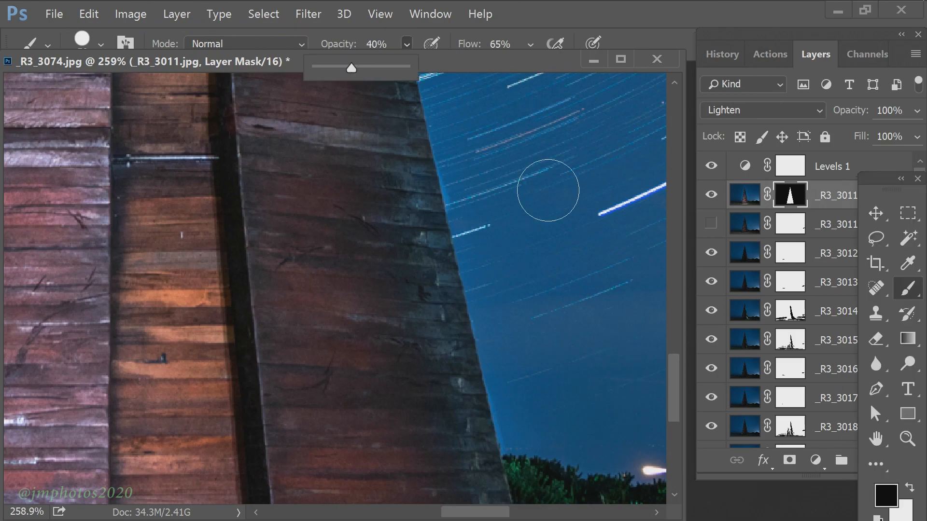
{"action": "scroll", "coordinate": [603, 348], "scroll_direction": "down", "scroll_amount": 6}
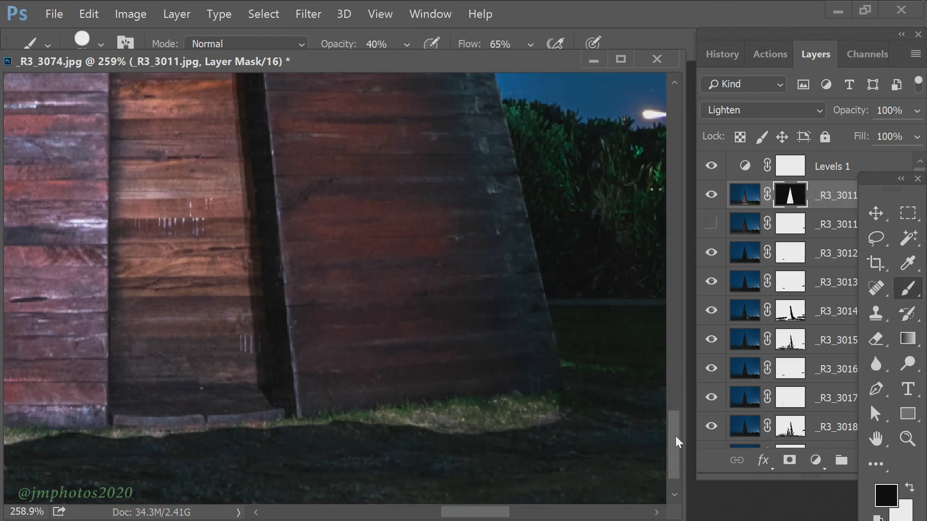
- Examine the tower's right edge from its lower part up to the tip for mask flaws
{"action": "left_click_drag", "start_coordinate": [678, 440], "coordinate": [676, 357]}
{"action": "scroll", "coordinate": [660, 373], "scroll_direction": "up", "scroll_amount": 2}
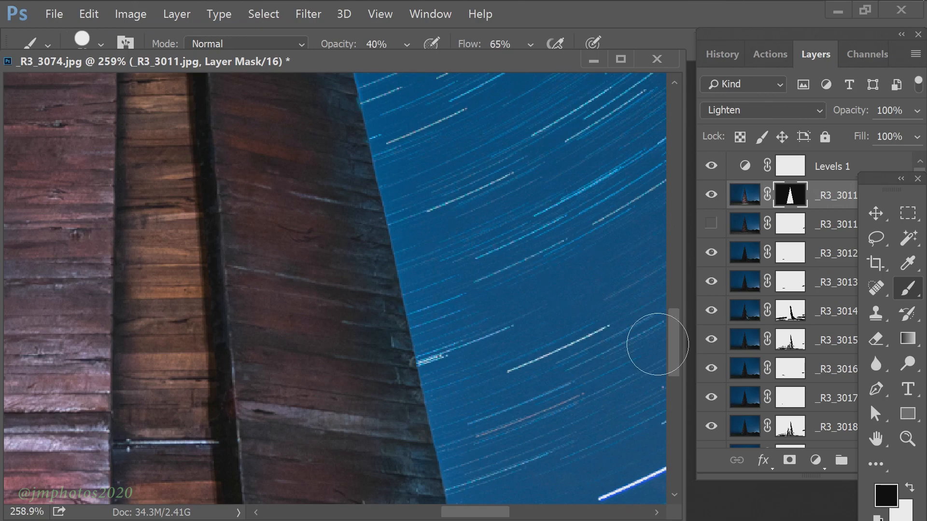
{"action": "scroll", "coordinate": [389, 337], "scroll_direction": "up", "scroll_amount": 3}
{"action": "scroll", "coordinate": [377, 396], "scroll_direction": "up", "scroll_amount": 3}
{"action": "scroll", "coordinate": [389, 276], "scroll_direction": "up", "scroll_amount": 3}
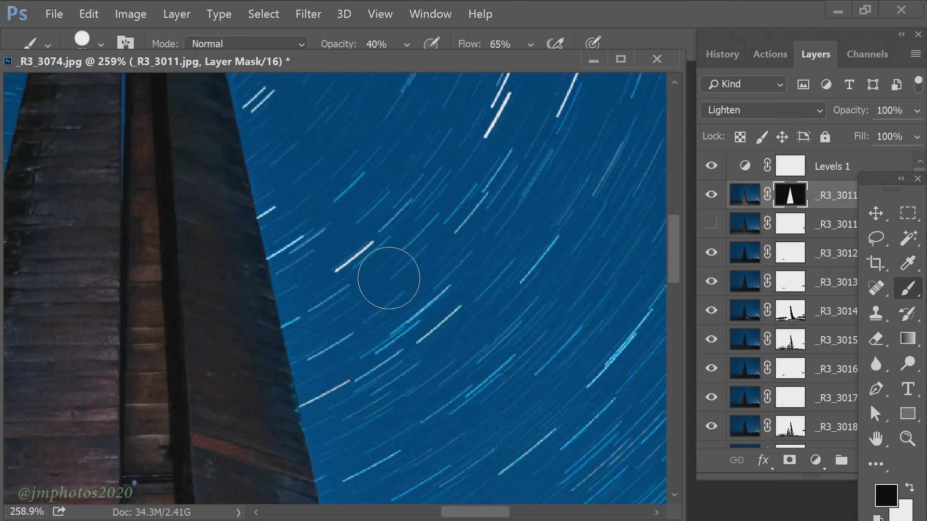
{"action": "scroll", "coordinate": [310, 207], "scroll_direction": "up", "scroll_amount": 3}
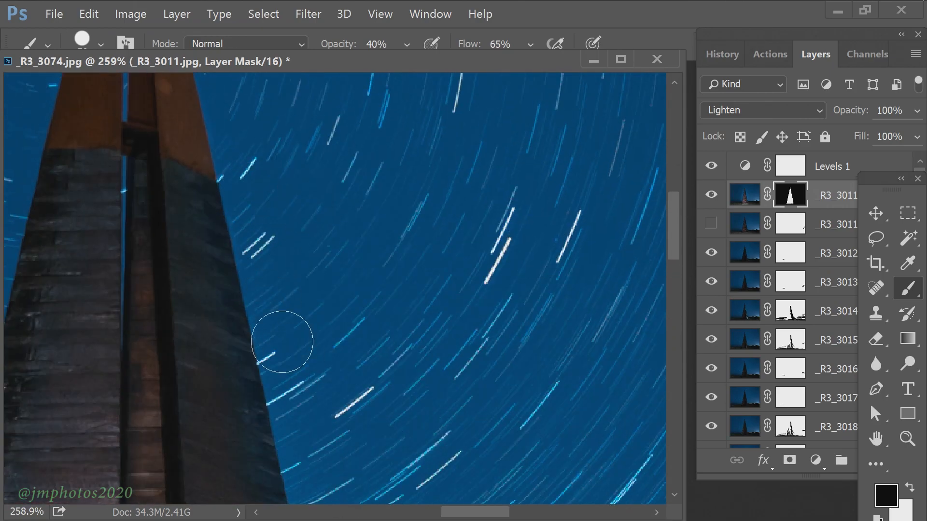
{"action": "scroll", "coordinate": [279, 335], "scroll_direction": "up", "scroll_amount": 3}
{"action": "scroll", "coordinate": [413, 298], "scroll_direction": "down", "scroll_amount": 1, "text": "alt"}
{"action": "scroll", "coordinate": [413, 298], "scroll_direction": "left", "scroll_amount": 3}
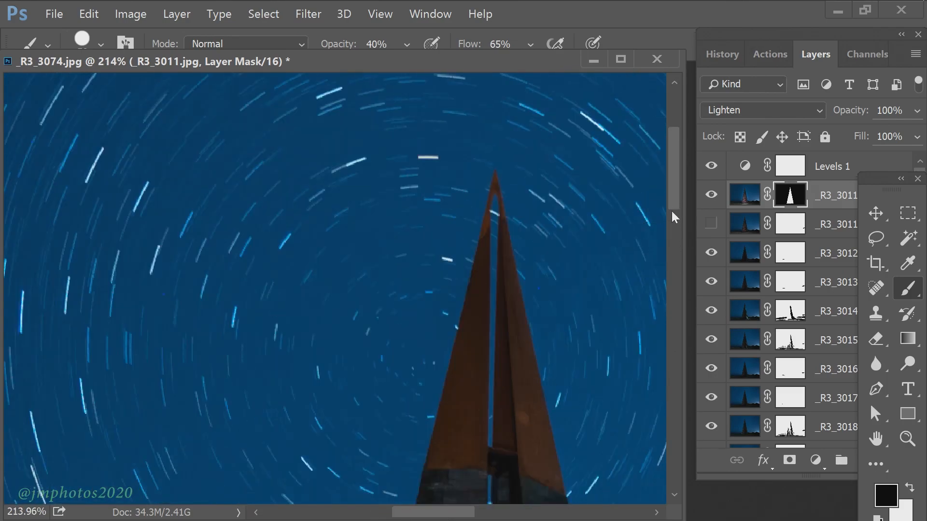
- Paint black at 40% opacity over the lit grass along the tower's base on the _R3_3011.jpg mask
{"action": "scroll", "coordinate": [341, 321], "scroll_direction": "down", "scroll_amount": 3}
{"action": "scroll", "coordinate": [542, 364], "scroll_direction": "down", "scroll_amount": 3}
{"action": "scroll", "coordinate": [543, 364], "scroll_direction": "down", "scroll_amount": 5}
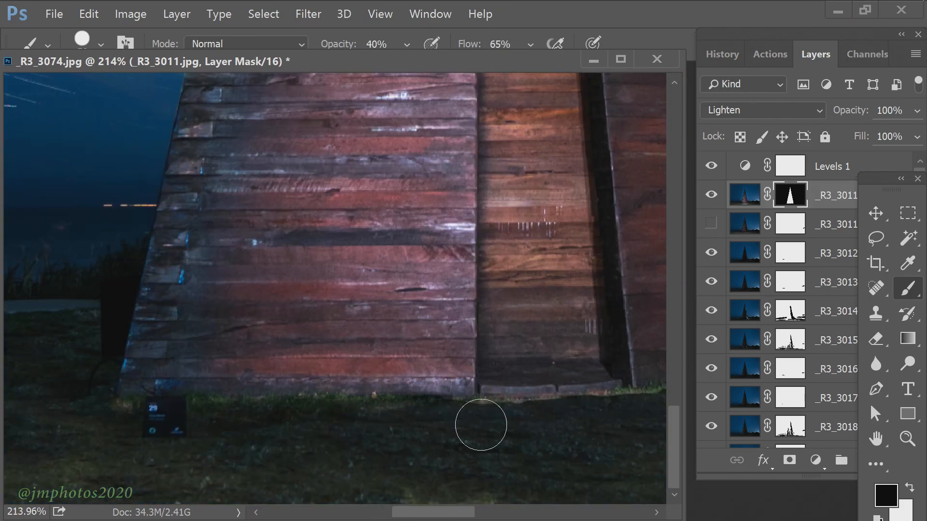
{"action": "scroll", "coordinate": [624, 397], "scroll_direction": "right", "scroll_amount": 5}
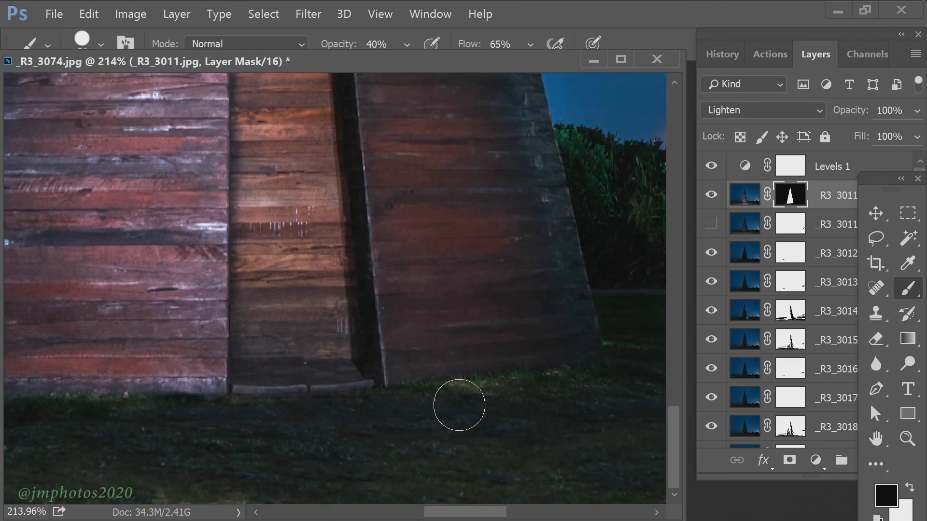
{"action": "scroll", "coordinate": [483, 403], "scroll_direction": "down", "scroll_amount": 10}
{"action": "key", "text": "ctrl+0"}
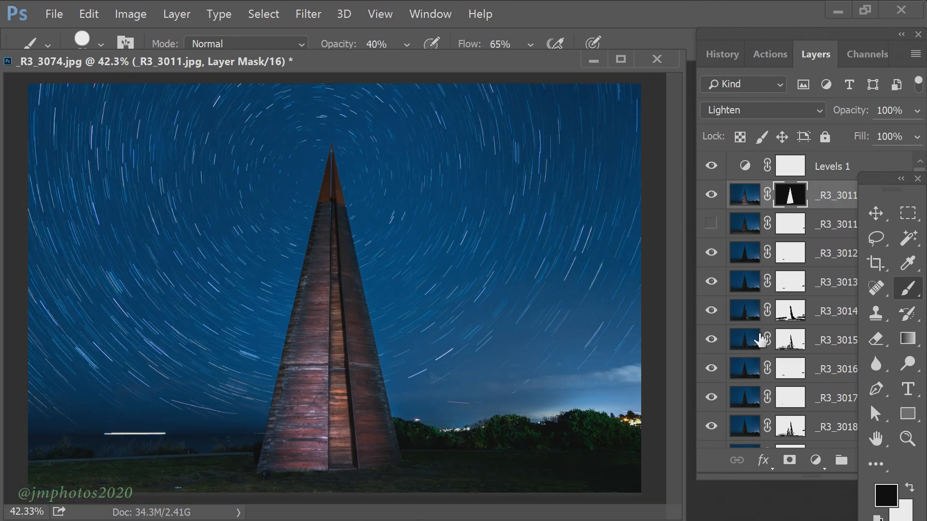
- Show the _R3_3011-2.jpg layer and hide Levels 1 to compare the image with and without that frame
{"action": "left_click", "coordinate": [790, 223]}
{"action": "left_click", "coordinate": [712, 223]}
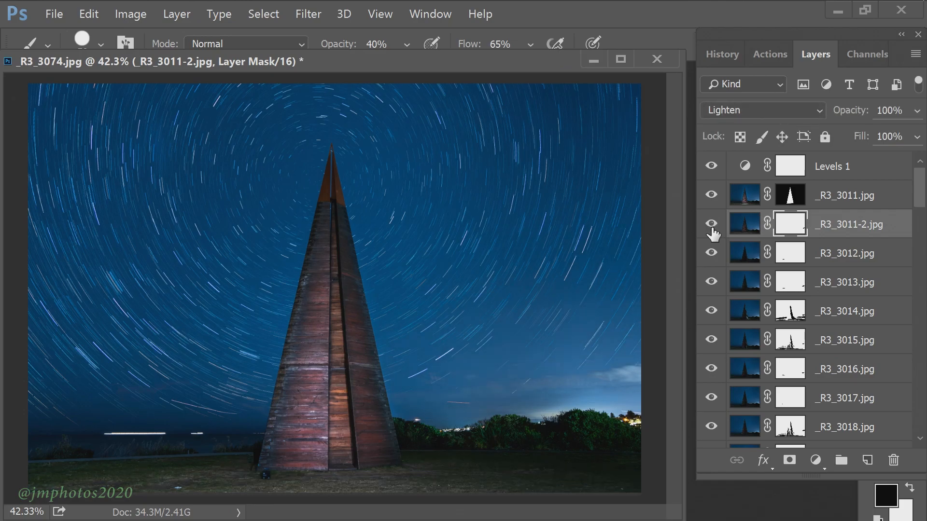
{"action": "left_click", "coordinate": [711, 166]}
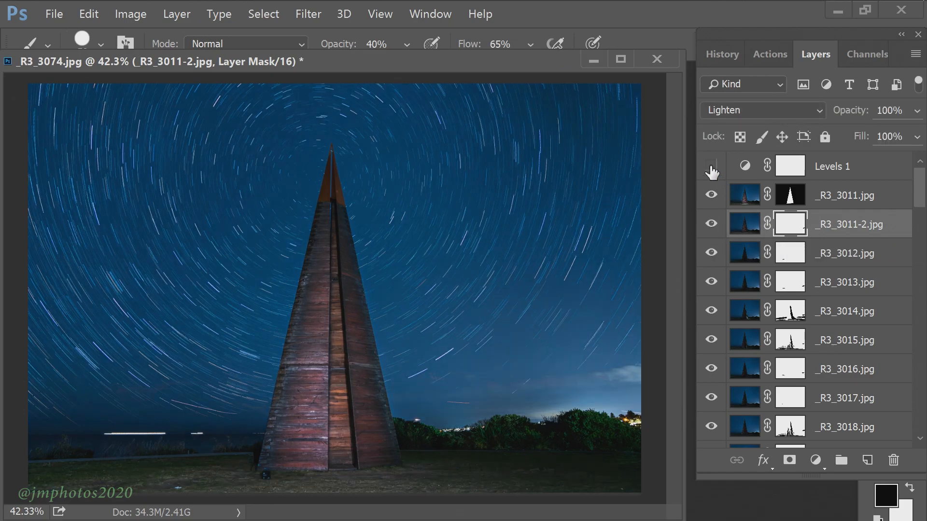
{"action": "left_click", "coordinate": [712, 224]}
{"action": "left_click", "coordinate": [712, 224]}
{"action": "left_click", "coordinate": [711, 224]}
{"action": "left_click", "coordinate": [711, 224]}
- Apply a Levels correction to the _R3_3011-2.jpg image with the midtone input at 0.95
{"action": "left_click", "coordinate": [746, 226]}
{"action": "key", "text": "ctrl+l"}
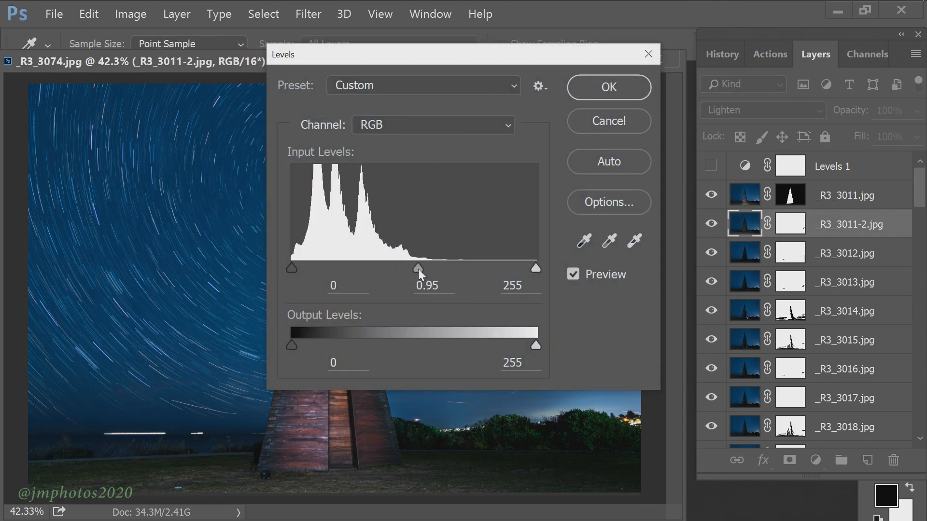
{"action": "key", "text": "Return"}
{"action": "scroll", "coordinate": [601, 241], "scroll_direction": "down", "scroll_amount": 1}
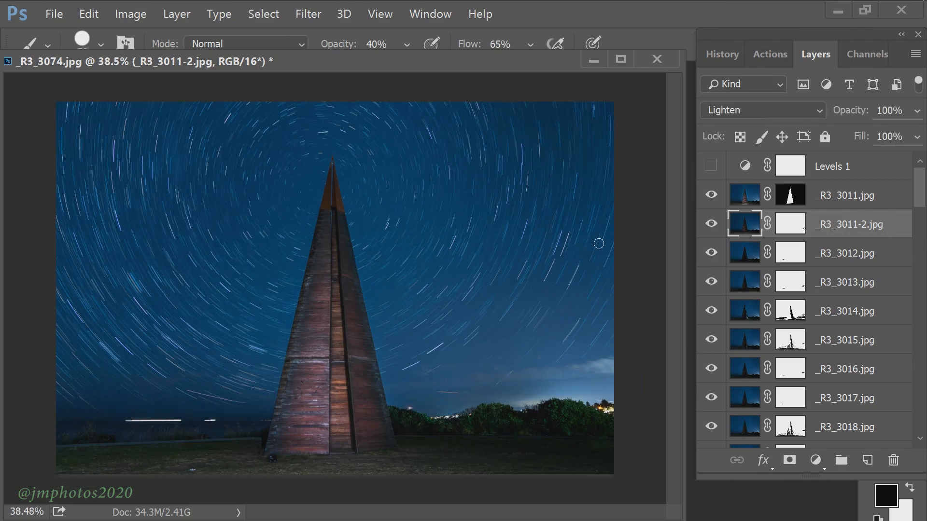
- Compare the image with and without Levels 1, leaving the adjustment layer visible
{"action": "scroll", "coordinate": [599, 241], "scroll_direction": "up", "scroll_amount": 1}
{"action": "left_click", "coordinate": [711, 168]}
{"action": "left_click", "coordinate": [711, 168]}
{"action": "left_click", "coordinate": [710, 168]}
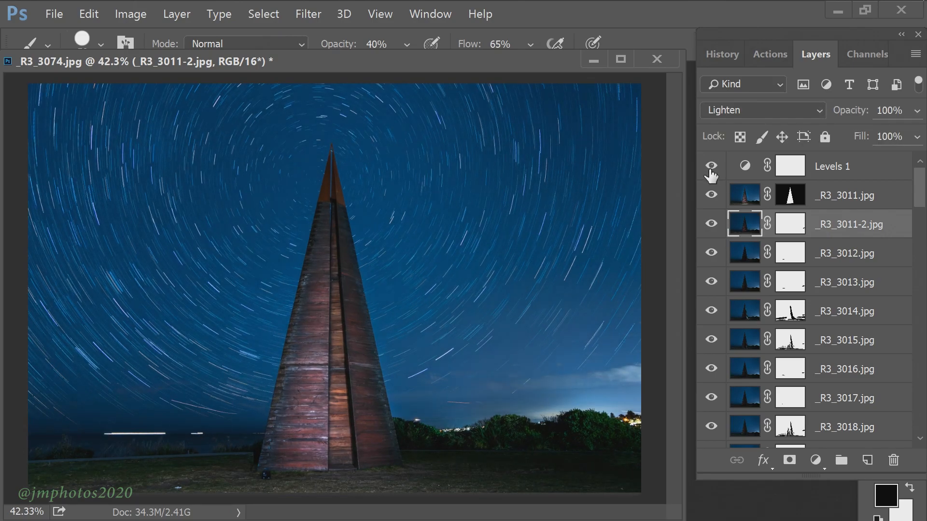
- Compare the image with the _R3_3011.jpg and _R3_3011-2.jpg layers each hidden and shown
{"action": "left_click", "coordinate": [792, 169]}
{"action": "left_click", "coordinate": [794, 195]}
{"action": "left_click", "coordinate": [714, 196]}
{"action": "left_click", "coordinate": [712, 195]}
{"action": "left_click", "coordinate": [713, 228]}
{"action": "left_click", "coordinate": [713, 228]}
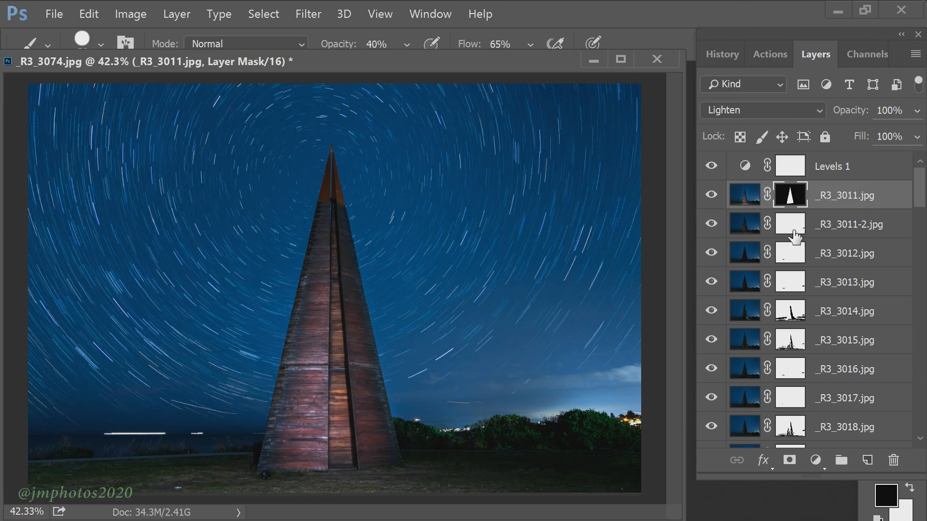
- Set the brush opacity to 100% and paint black over the short light trail at the sea horizon on the _R3_3011-2.jpg mask
{"action": "left_click", "coordinate": [796, 232]}
{"action": "left_click", "coordinate": [714, 226]}
{"action": "left_click", "coordinate": [713, 227]}
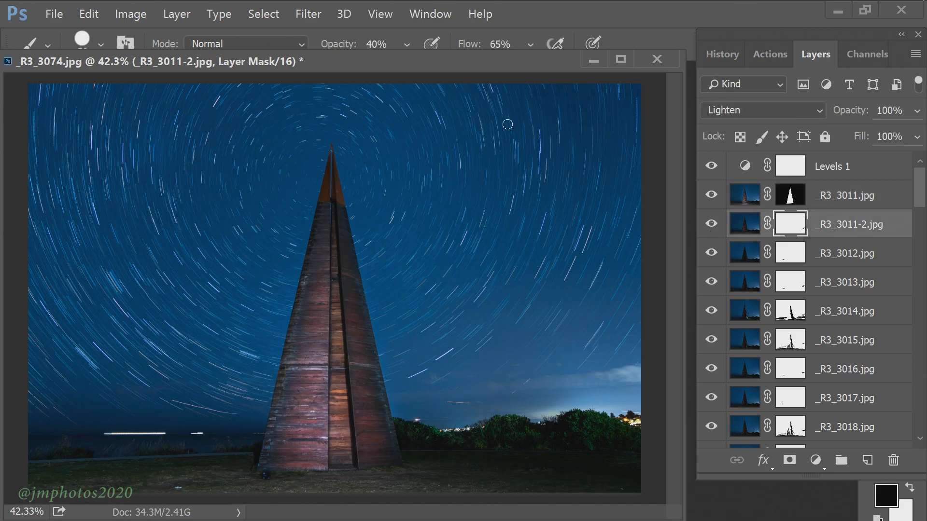
{"action": "left_click", "coordinate": [407, 45]}
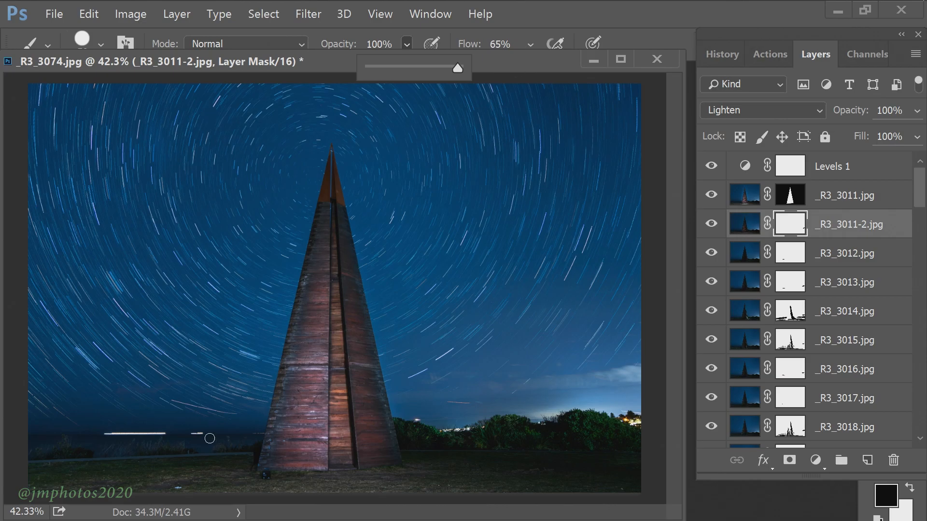
{"action": "left_click", "coordinate": [193, 436]}
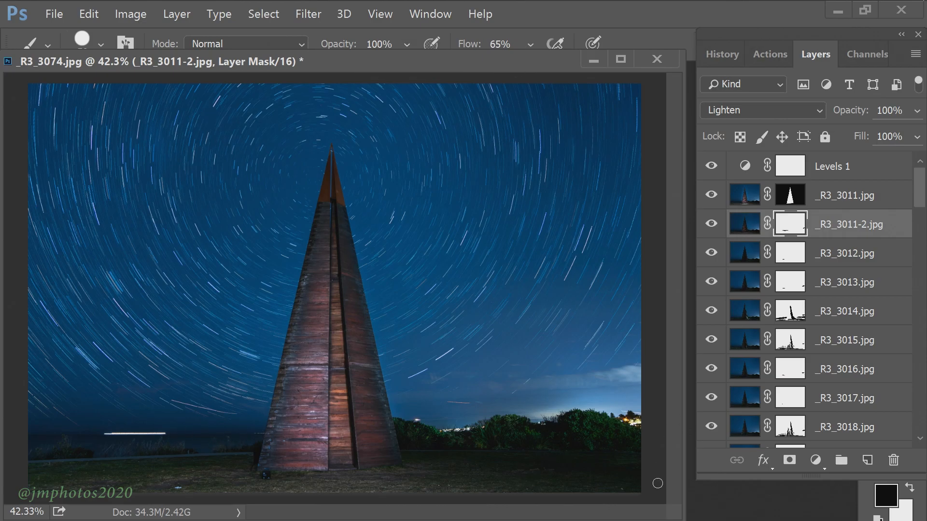
- Brighten the image by setting the white input level of Levels 1 to about 168
{"action": "left_click", "coordinate": [712, 166]}
{"action": "left_click", "coordinate": [712, 166]}
{"action": "double_click", "coordinate": [744, 166]}
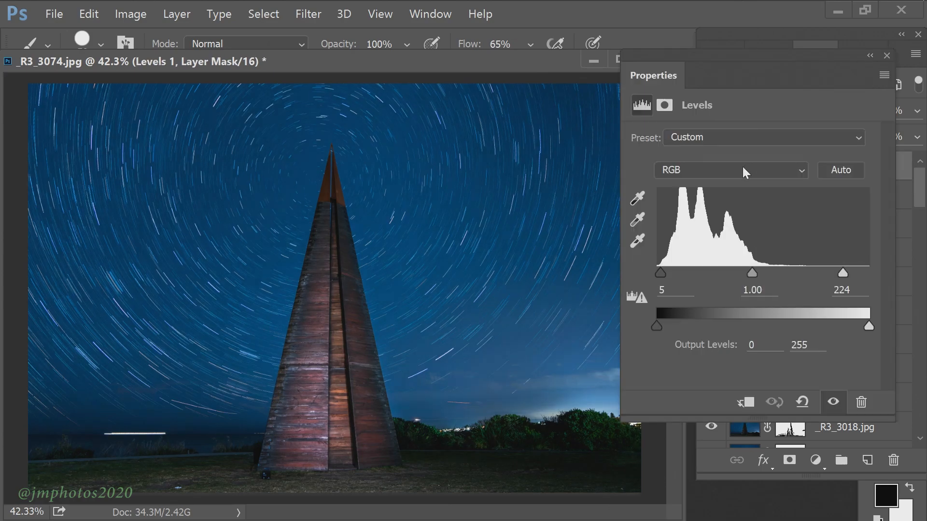
{"action": "left_click_drag", "start_coordinate": [844, 274], "coordinate": [796, 273]}
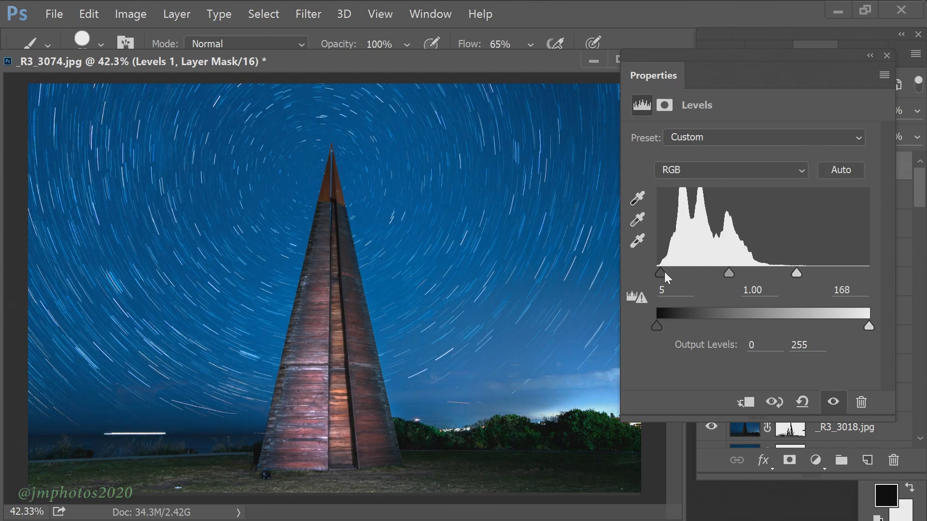
{"action": "left_click_drag", "start_coordinate": [660, 273], "coordinate": [662, 275]}
{"action": "mouse_move", "coordinate": [795, 272]}
{"action": "left_mouse_down"}
{"action": "mouse_move", "coordinate": [804, 272]}
{"action": "mouse_move", "coordinate": [795, 272]}
{"action": "left_mouse_up"}
{"action": "left_click", "coordinate": [887, 56]}
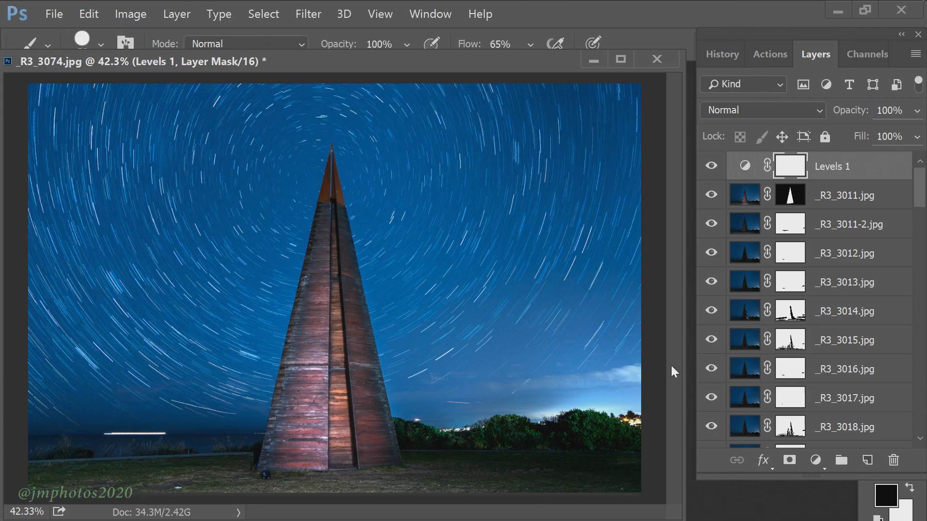
- Display the image full screen without the interface, fitted and slightly enlarged, to review the finished star trails
{"action": "key", "text": "h"}
{"action": "key", "text": "f"}
{"action": "key", "text": "f"}
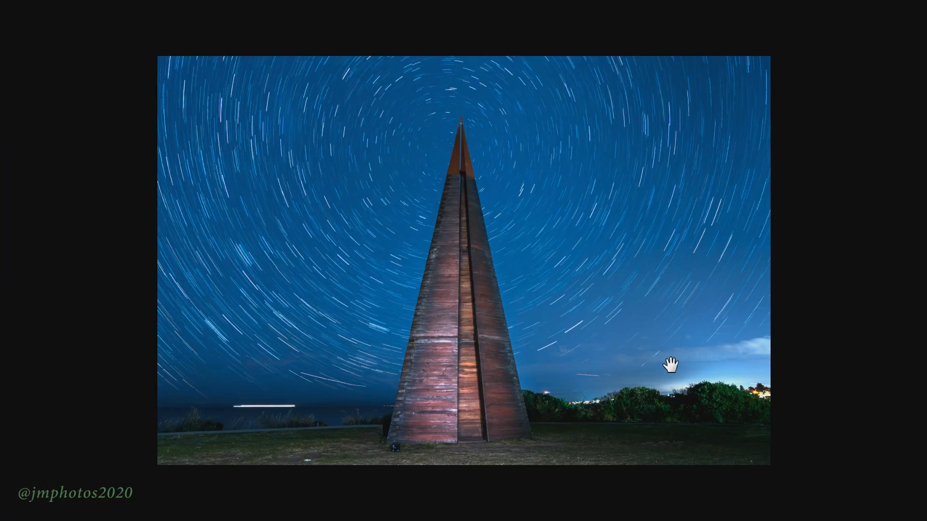
{"action": "key", "text": "ctrl+0"}
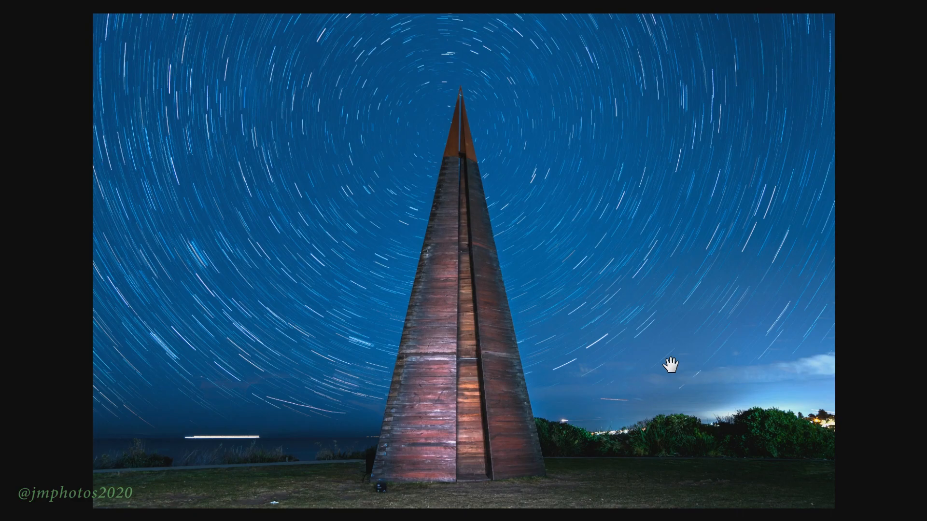
{"action": "key", "text": "ctrl+plus"}
{"action": "key", "text": "ctrl+minus"}
{"action": "key", "text": "ctrl+plus"}
{"action": "mouse_move", "coordinate": [670, 371]}
{"action": "left_mouse_down"}
{"action": "mouse_move", "coordinate": [670, 355]}
{"action": "mouse_move", "coordinate": [672, 389]}
{"action": "mouse_move", "coordinate": [674, 379]}
{"action": "left_mouse_up"}
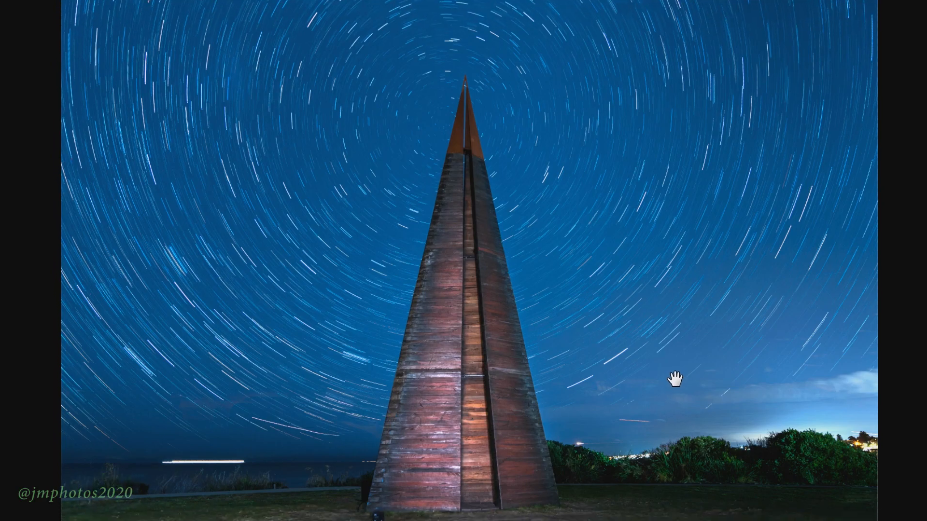